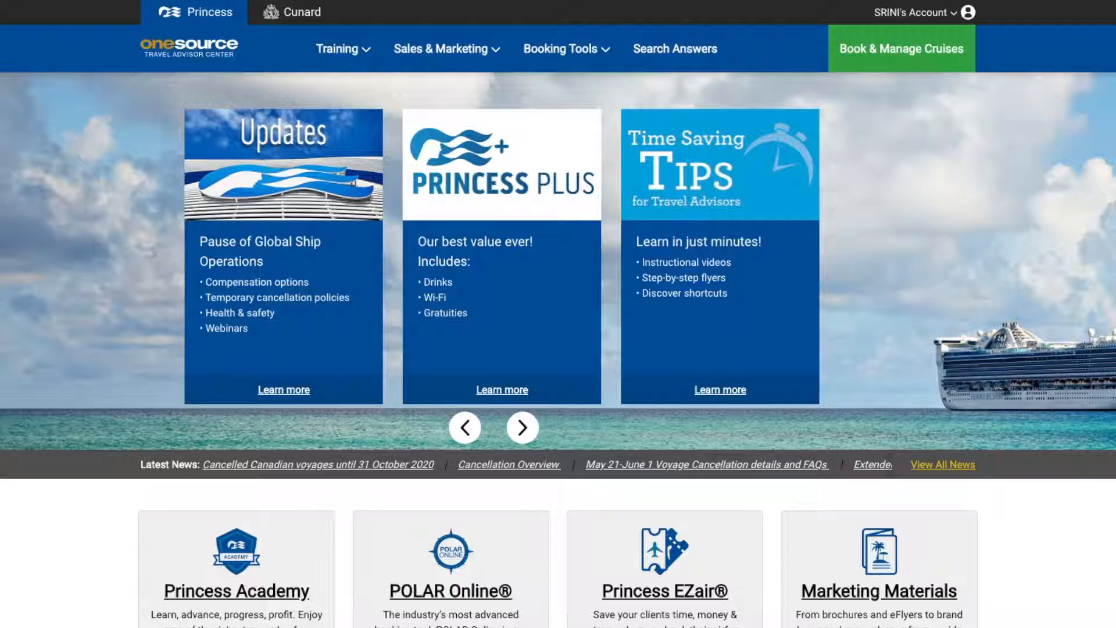
Launch POLAR Online with Book & Manage Cruises on the OneSource home page.
click(893, 52)
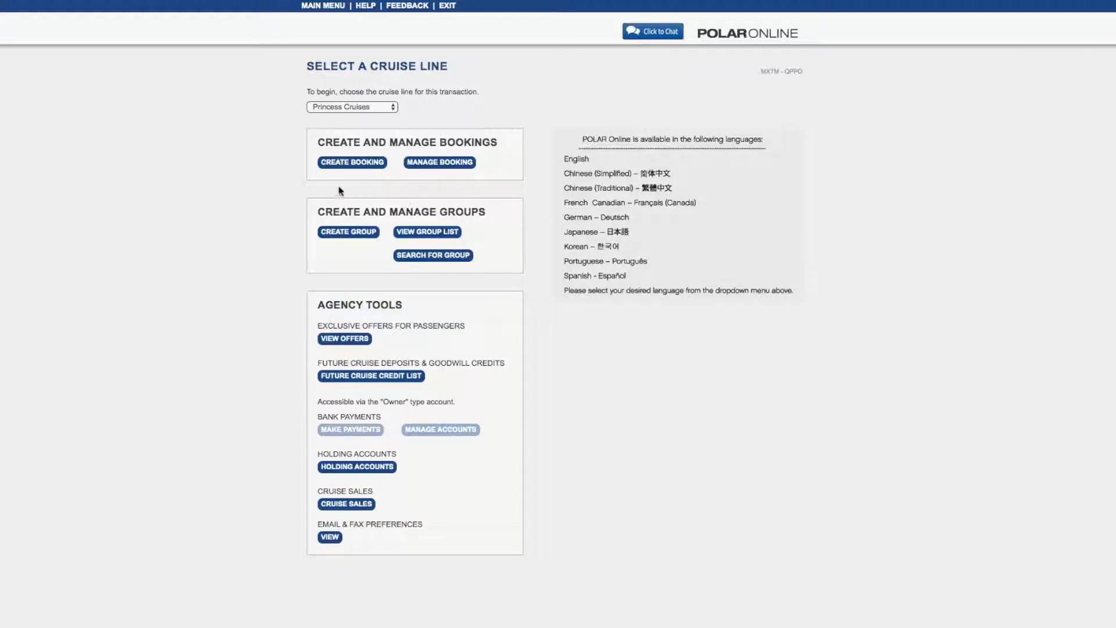
Start a new booking with Create Booking to reach the Sailing Search page.
click(349, 164)
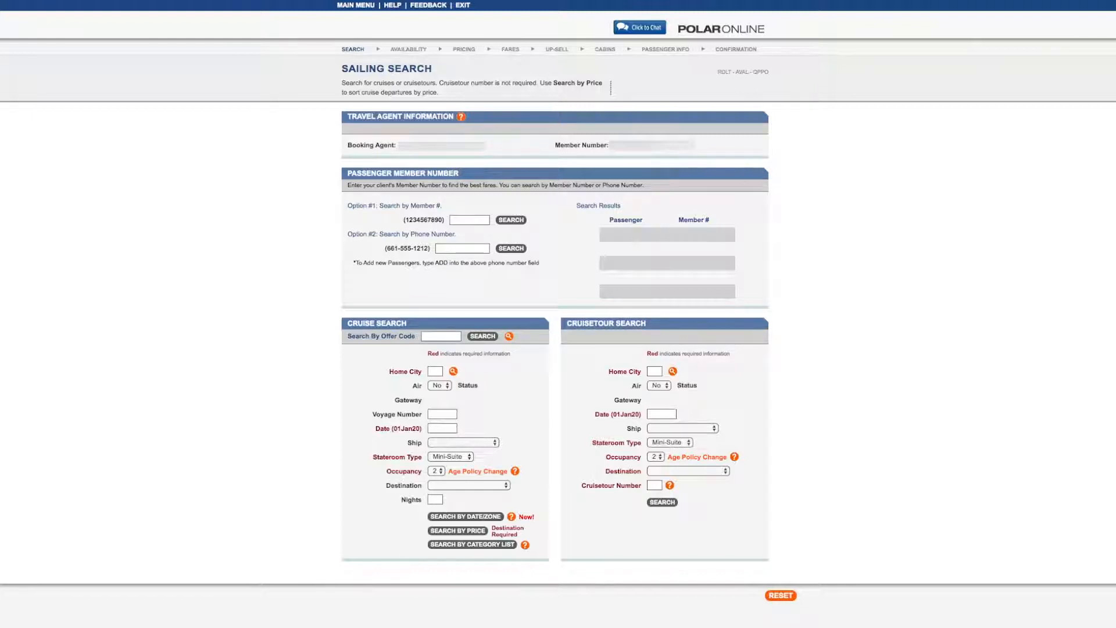
Search passengers by phone using ADD and open a new passenger form.
click(450, 245)
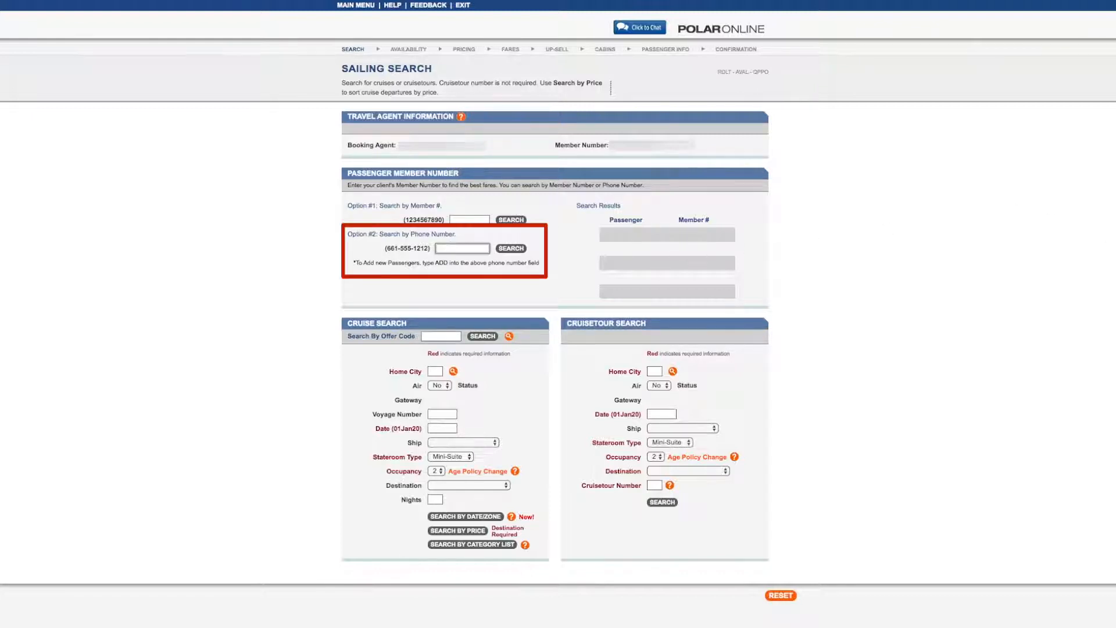
text(ADD)
click(512, 250)
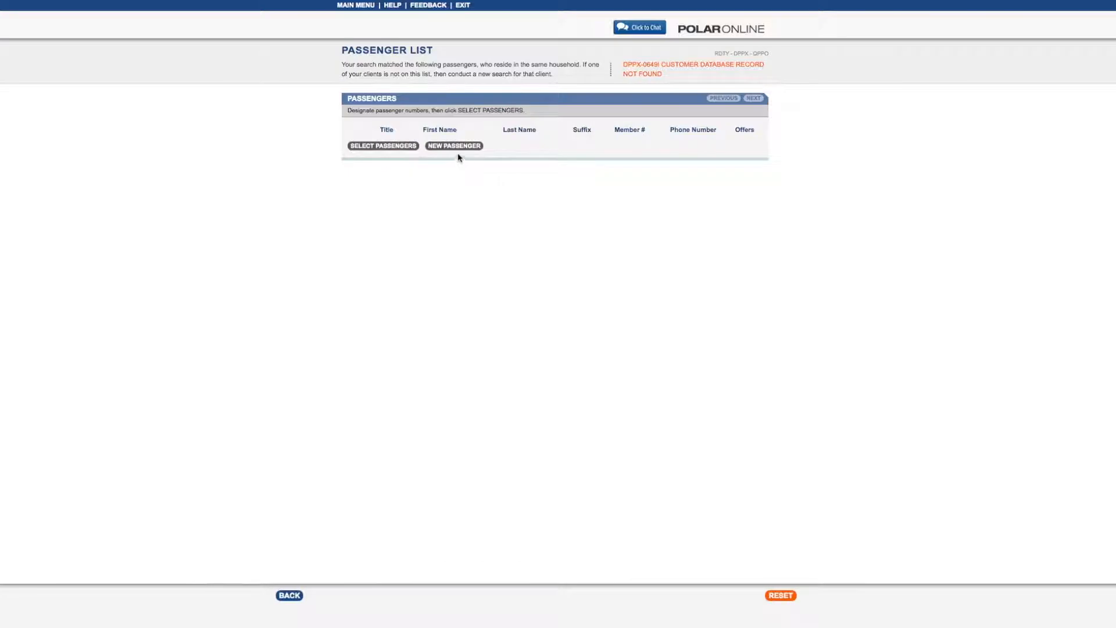
click(457, 146)
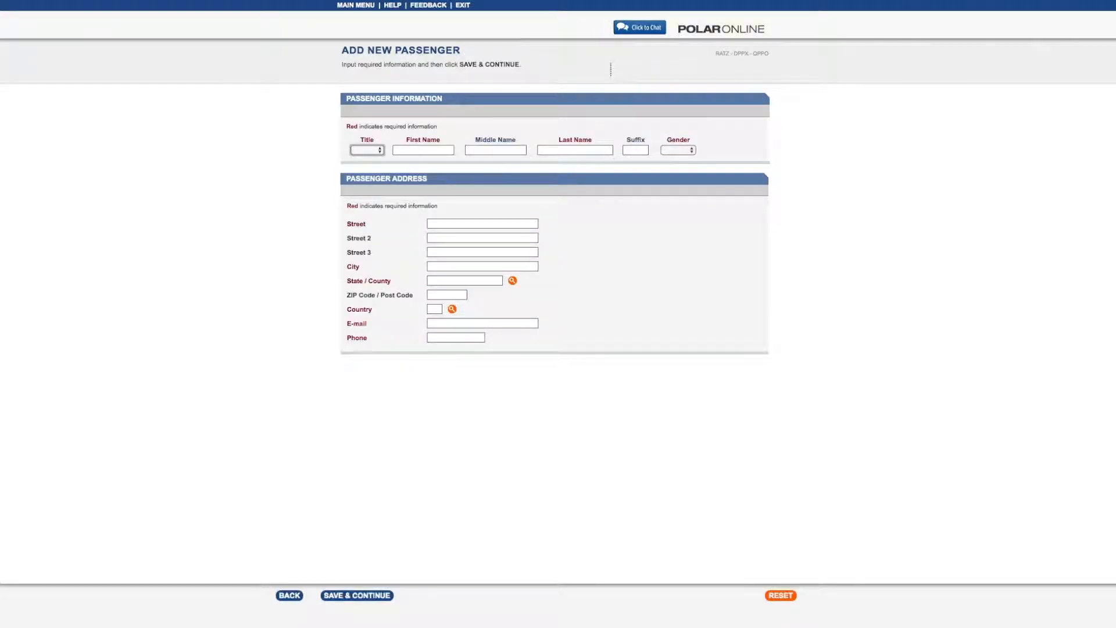
Set title Mr and enter the passenger's last name, first name and street address.
click(376, 151)
click(374, 159)
key(Tab)
text(ONE)
key(Tab)
key(Tab)
text(TRAINING)
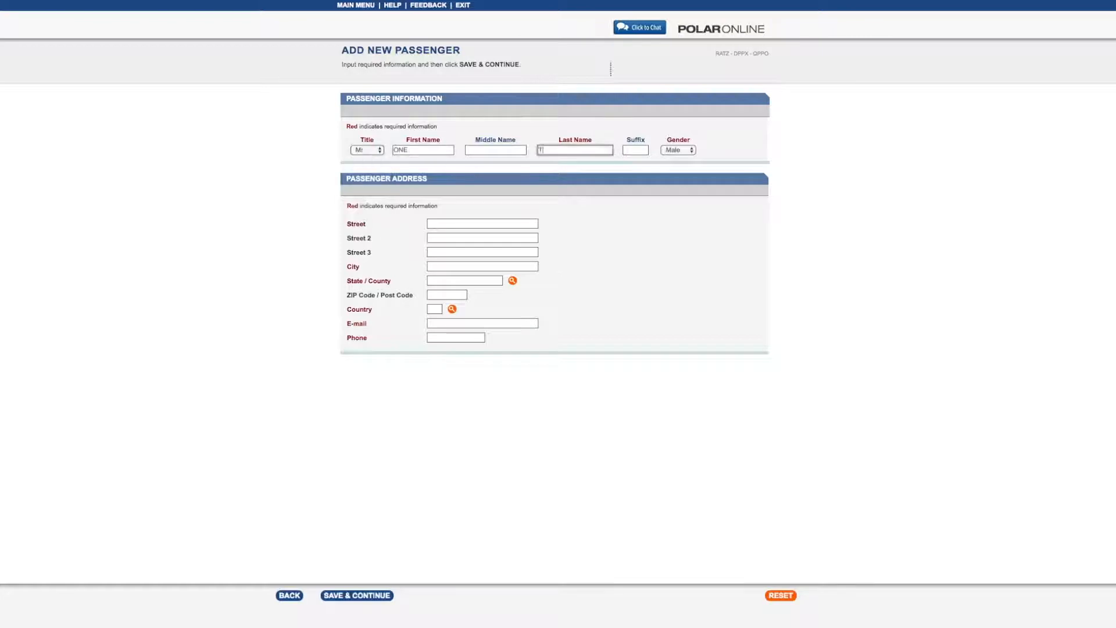
key(Tab)
key(Tab)
key(Tab)
text(24305 TOWN CENTER DR)
key(Tab)
key(Tab)
key(Tab)
text(SANTA CLARITA)
key(Tab)
text(CA)
Enter country US, the passenger's e-mail and phone number, and save the passenger.
key(Tab)
key(Tab)
text(US)
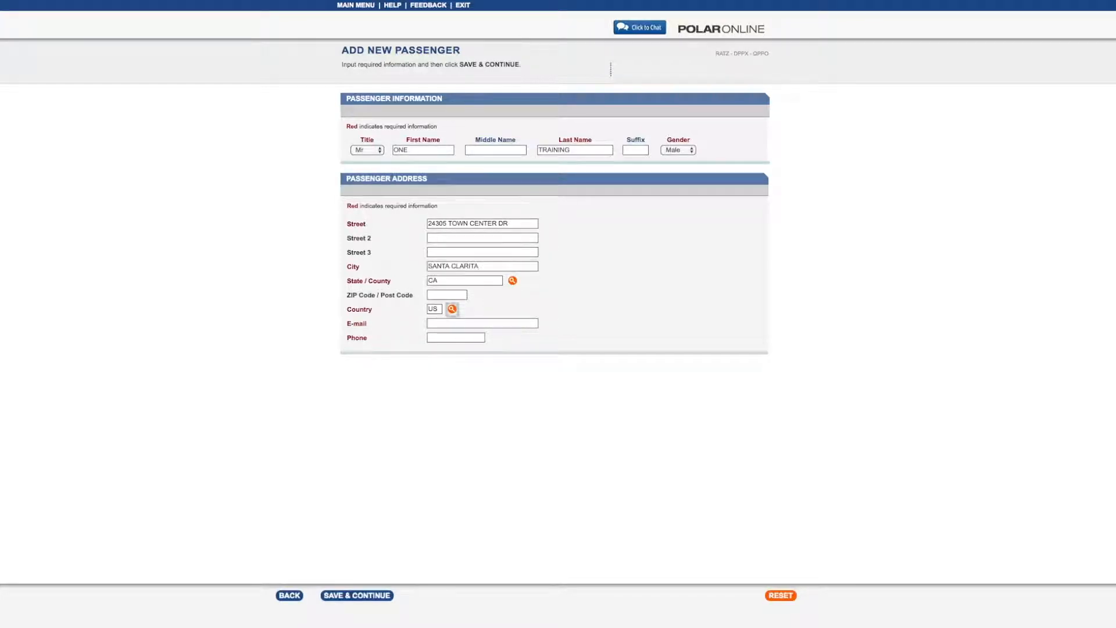
text(	NONE@TRAINING.COM)
key(Tab)
text(1234567891)
click(350, 596)
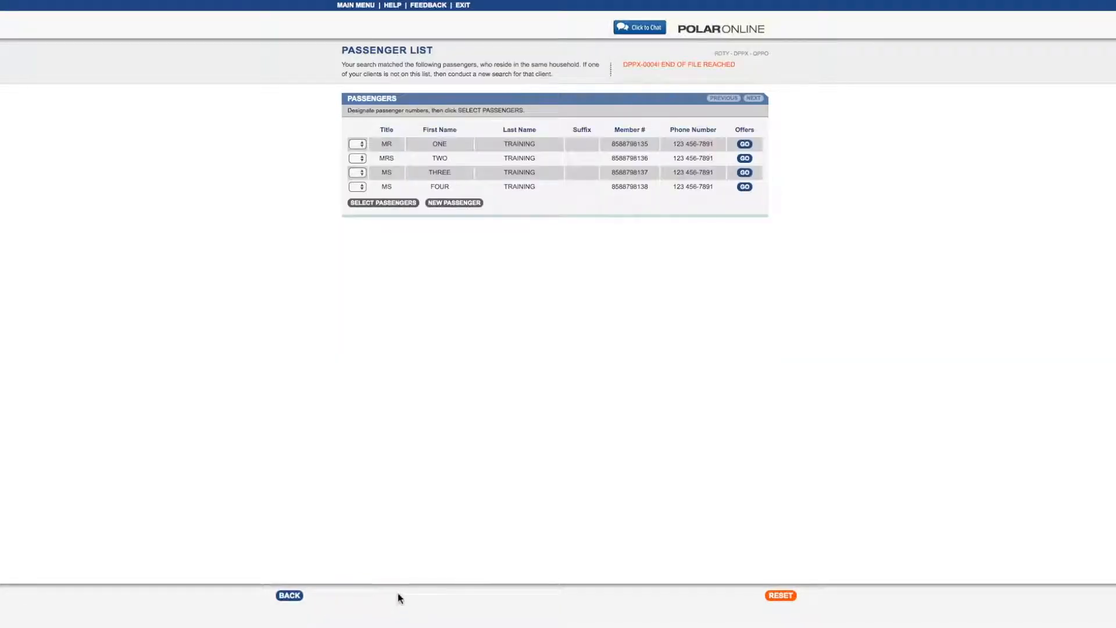
Make the first household member passenger 1 and the second passenger 2, then confirm.
click(364, 147)
click(361, 155)
click(363, 158)
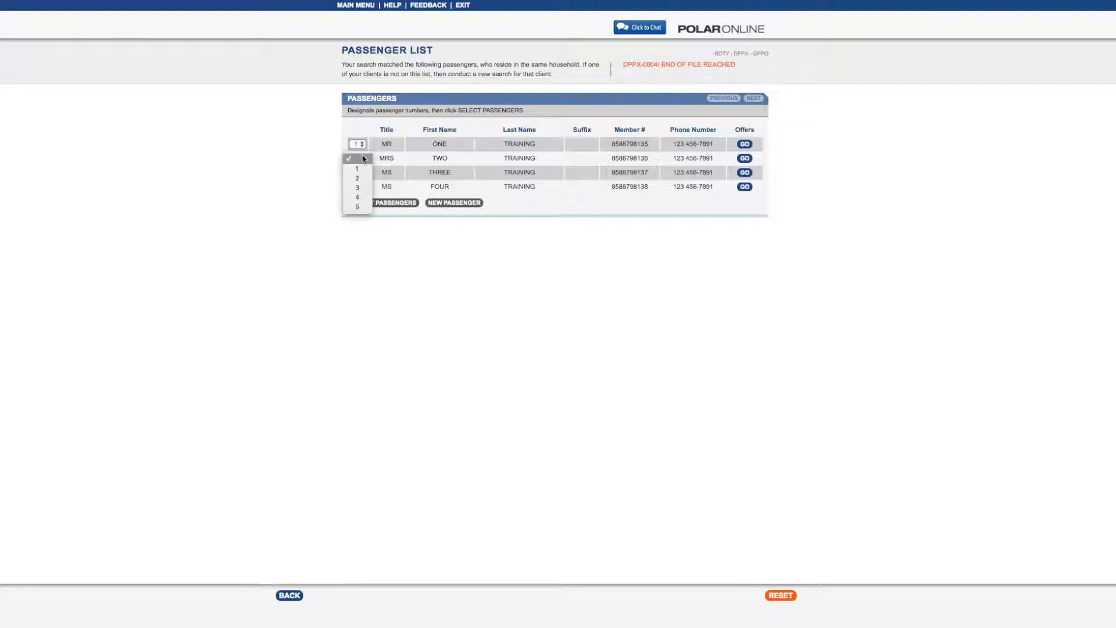
click(362, 178)
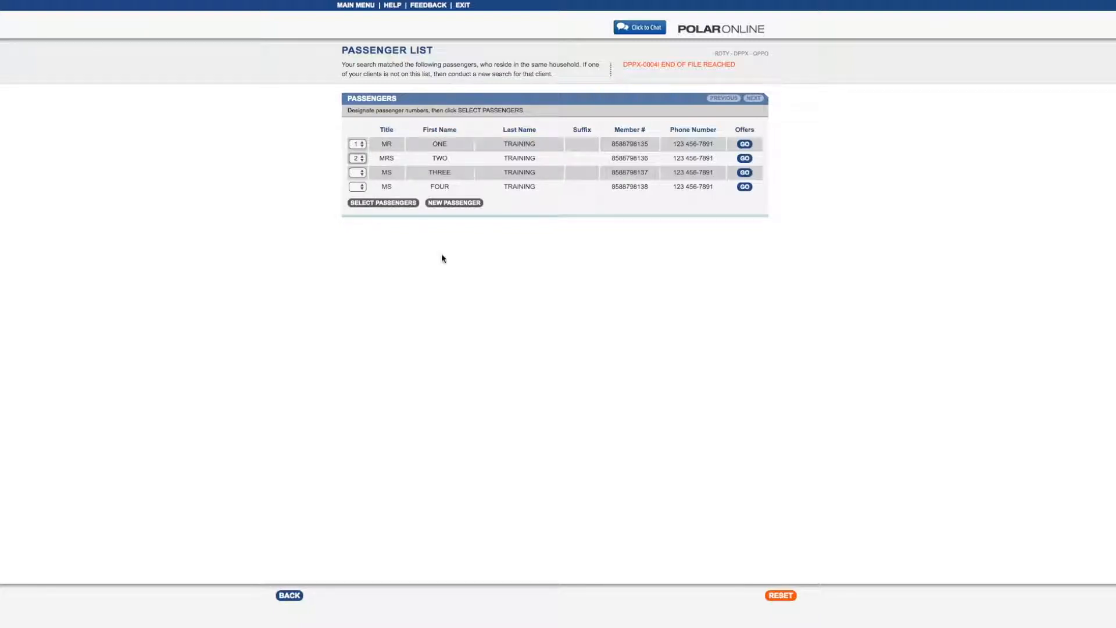
click(393, 204)
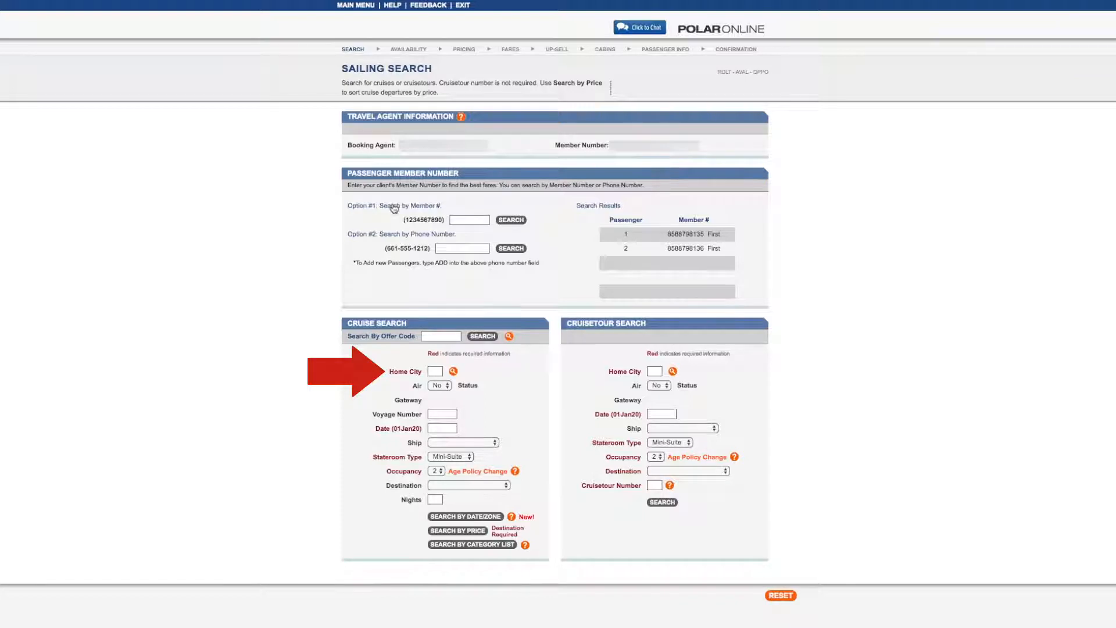
Browse the Home City code lookup table, including cities starting with N.
click(453, 372)
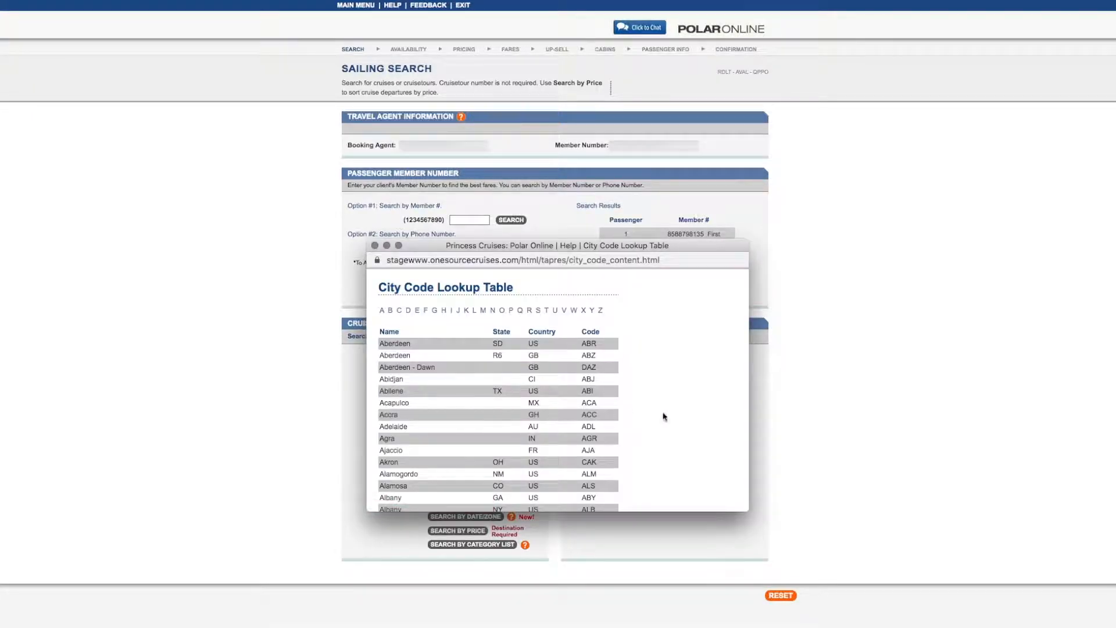
scroll(724, 429, down, 5)
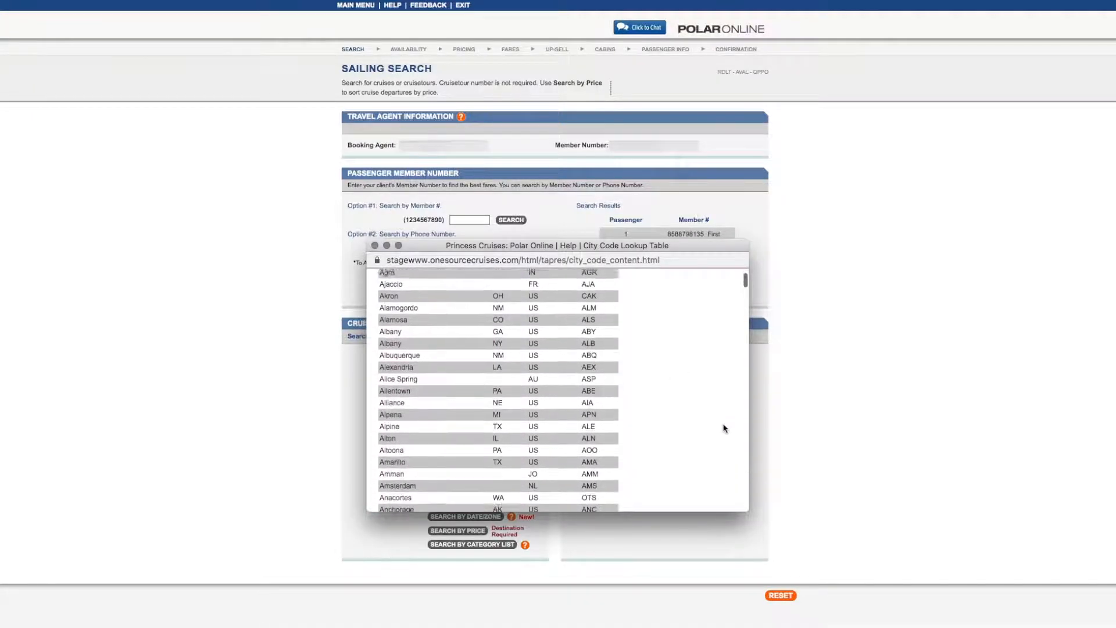
scroll(724, 428, up, 5)
click(496, 313)
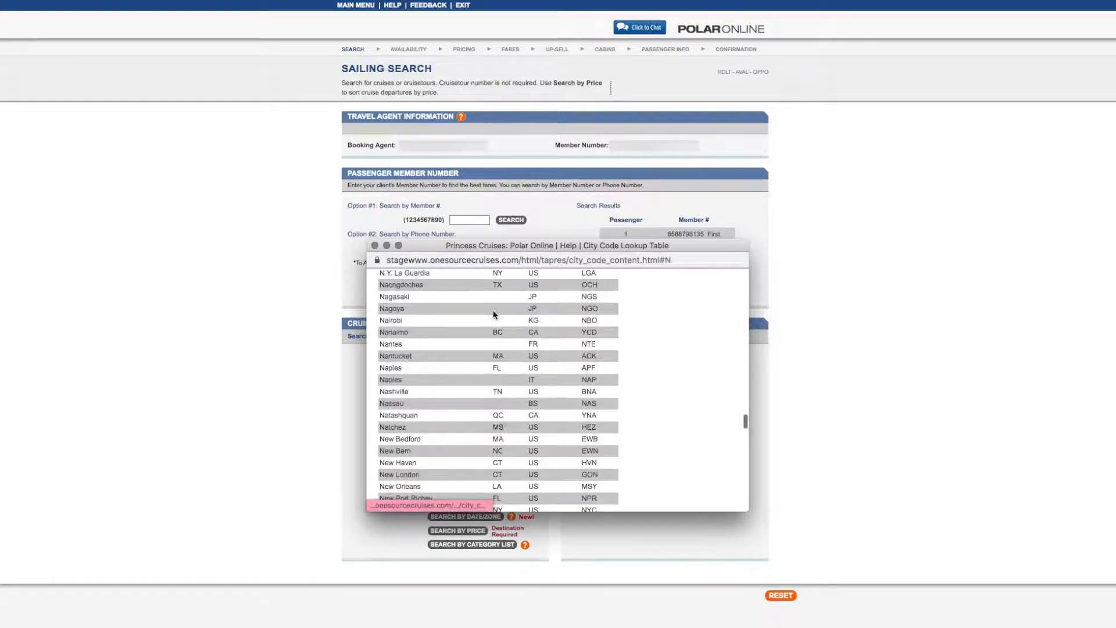
scroll(697, 426, down, 3)
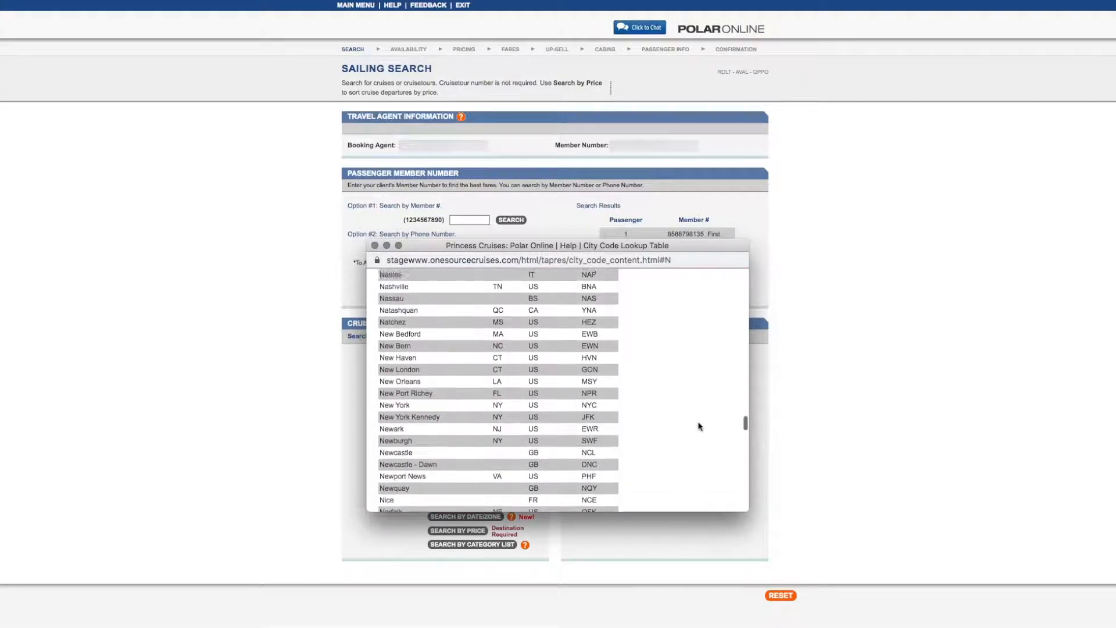
scroll(700, 427, up, 3)
click(339, 370)
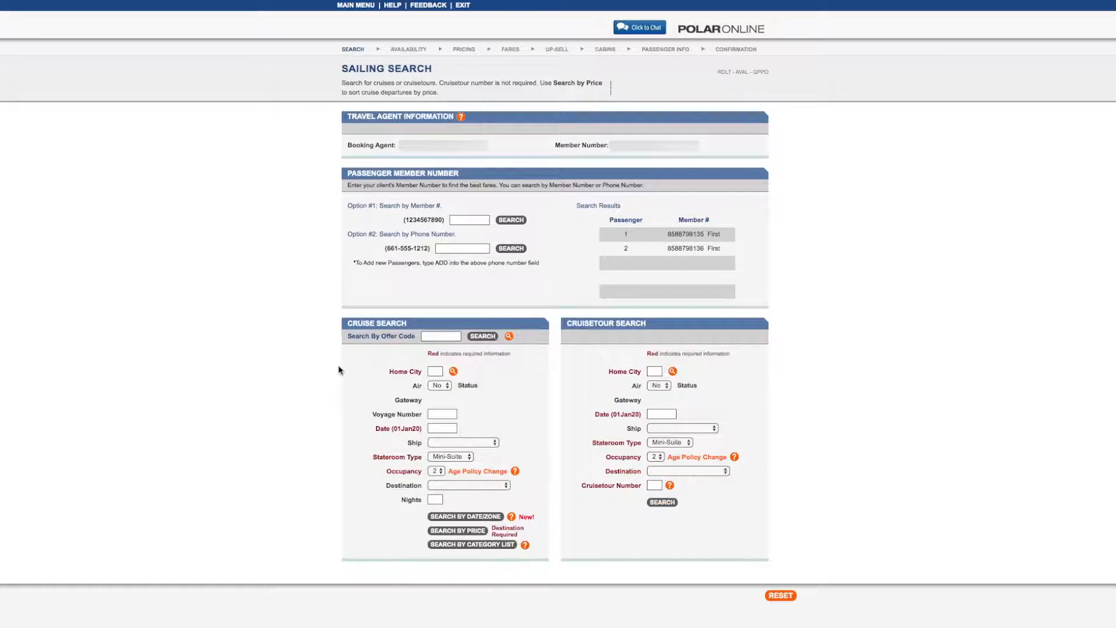
Enter LAX as the home city and 01AUG20 as the sailing date.
text(LAX)
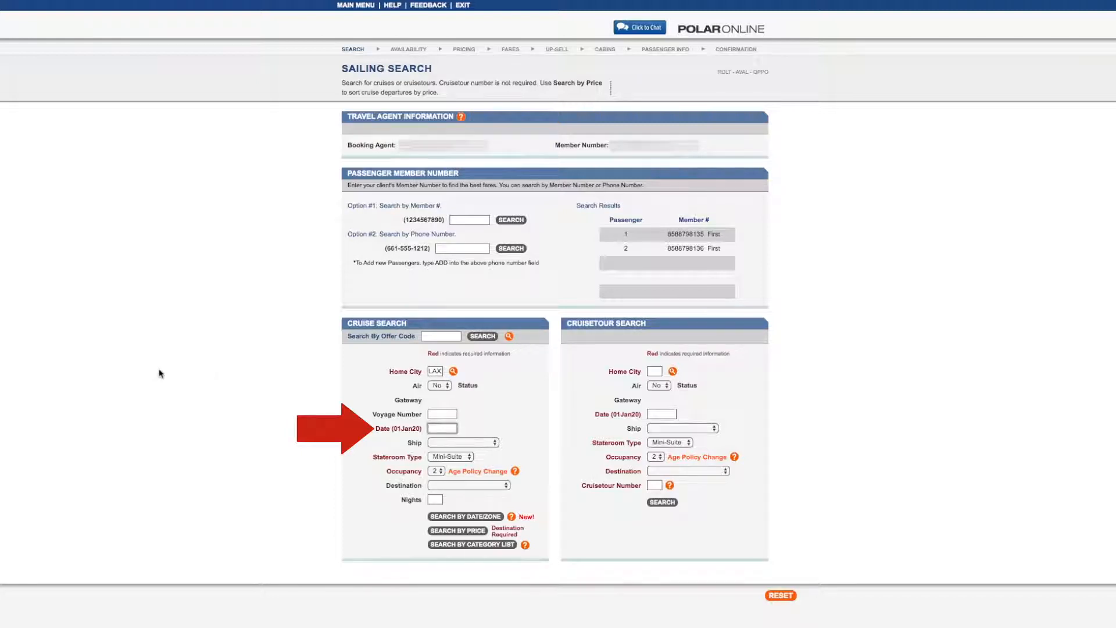
text(01AUG20)
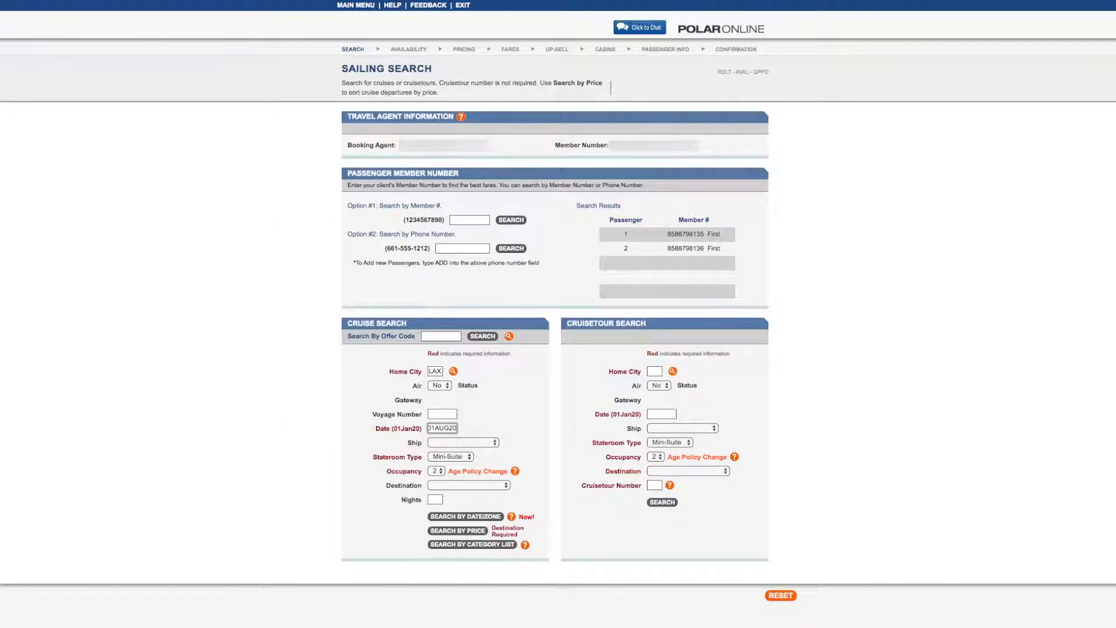
click(470, 457)
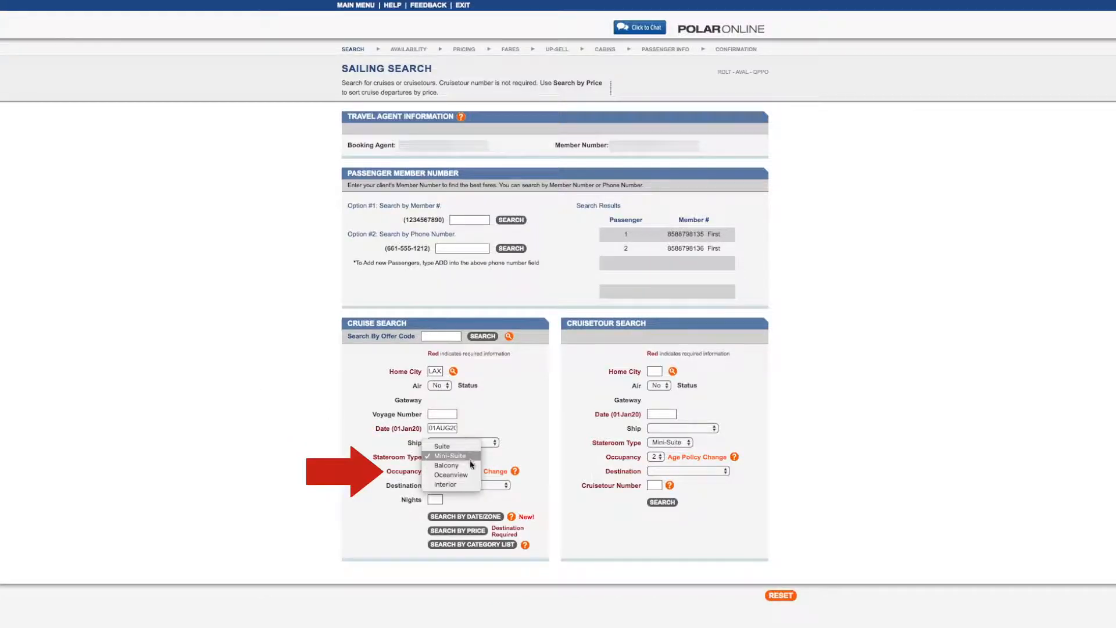
Search Balcony staterooms with destination Alaska, sorted by price.
click(469, 465)
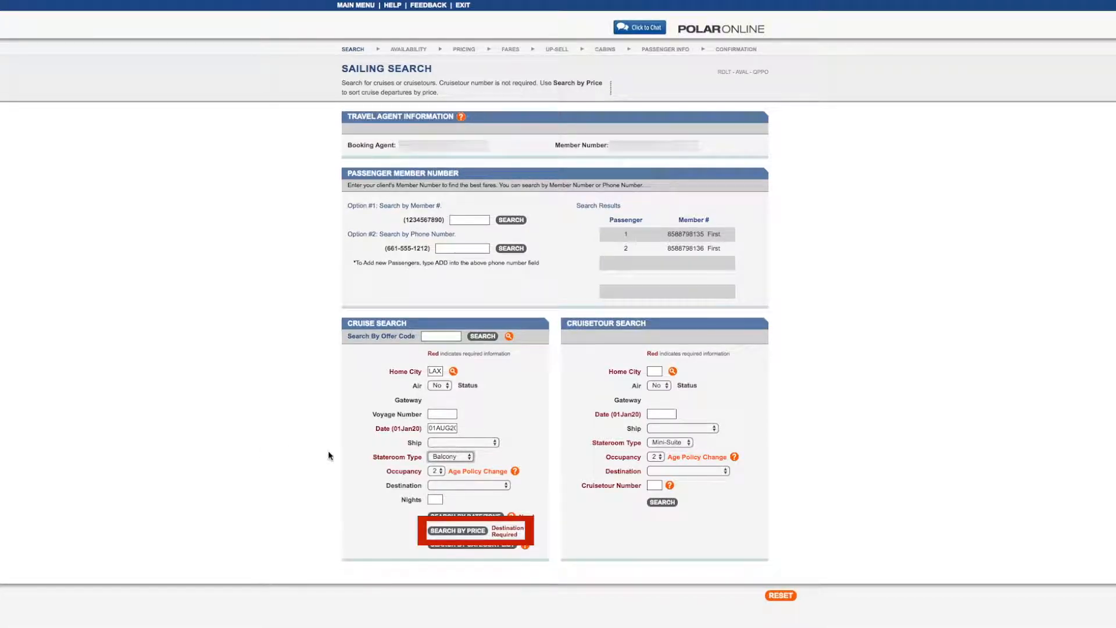
click(458, 485)
click(459, 505)
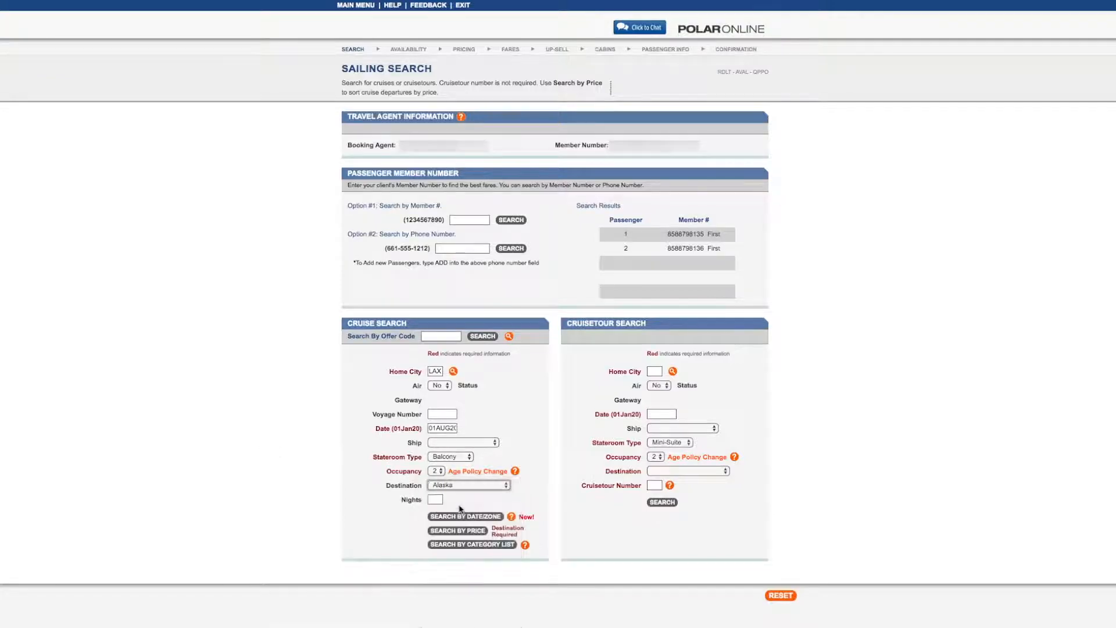
click(465, 531)
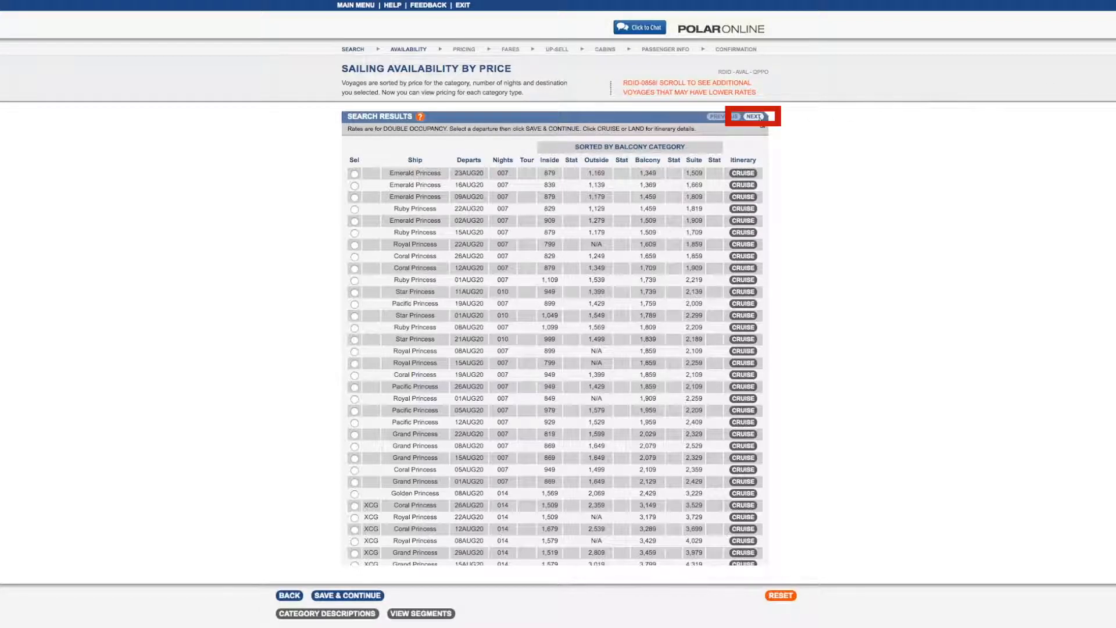
Page through the sailing results and open the Emerald Princess 23AUG20 itinerary.
click(760, 117)
click(719, 118)
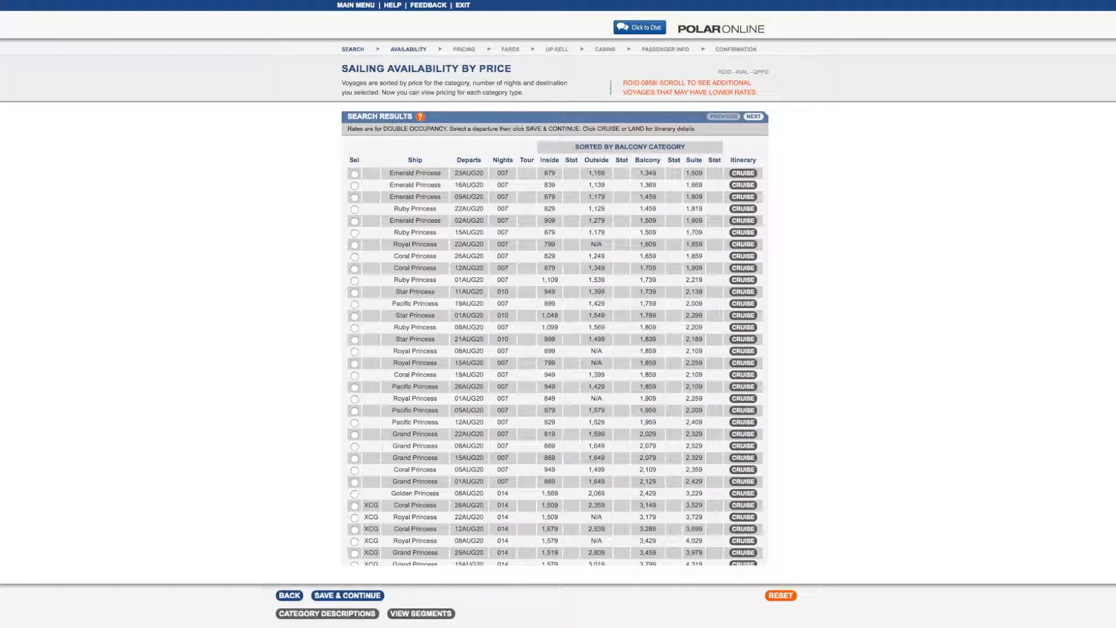
click(744, 173)
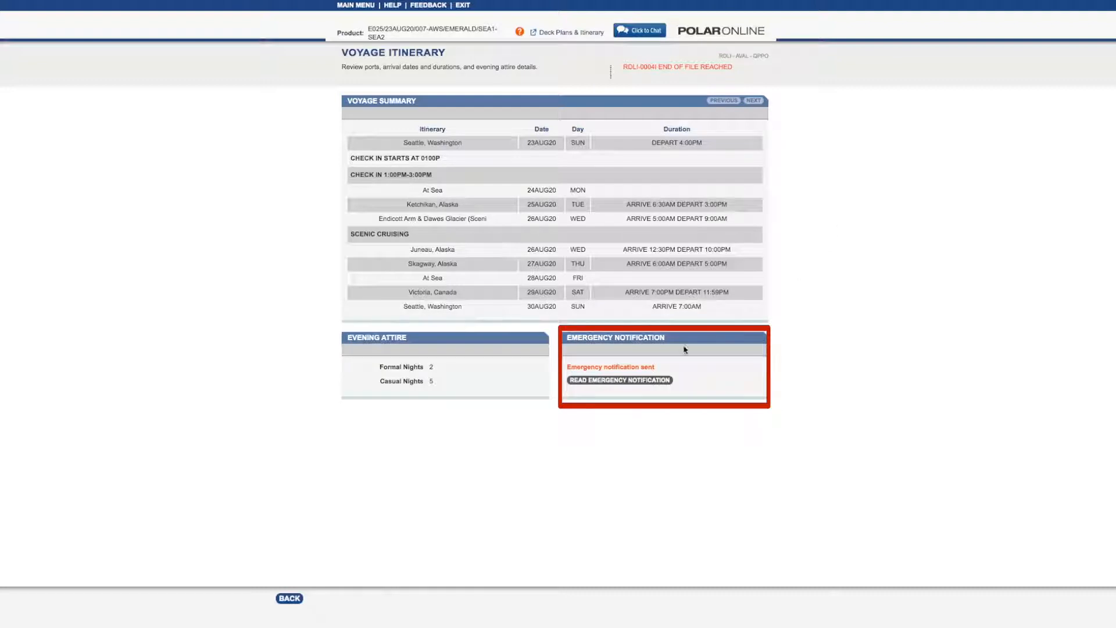
Read the sailing's emergency notices, then open the Princess details for the 7-Day Inside Passage.
click(616, 380)
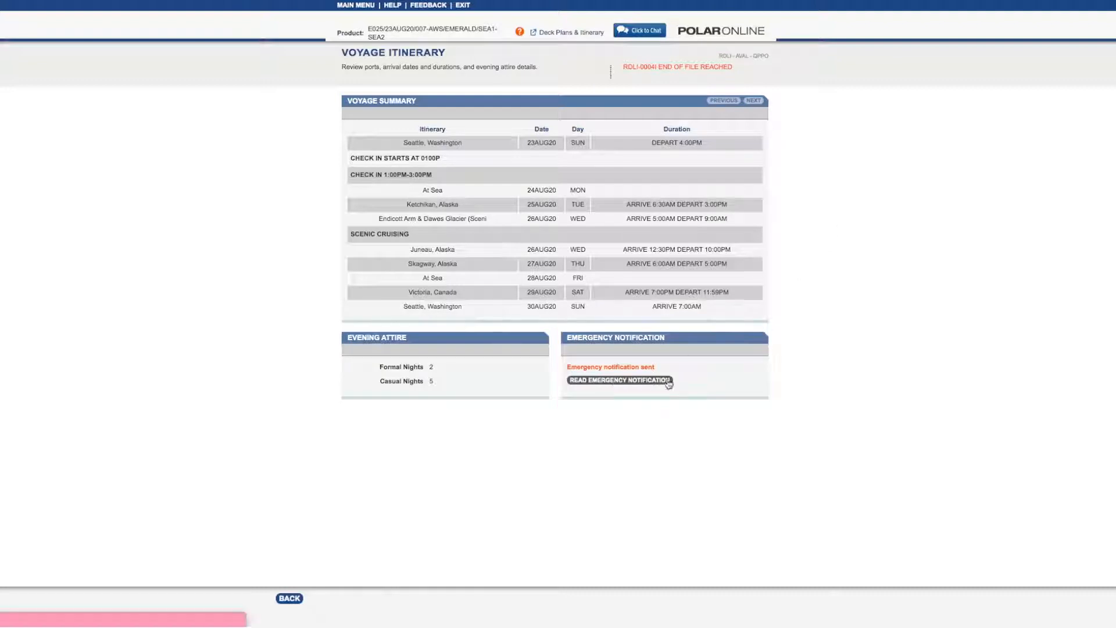
click(751, 102)
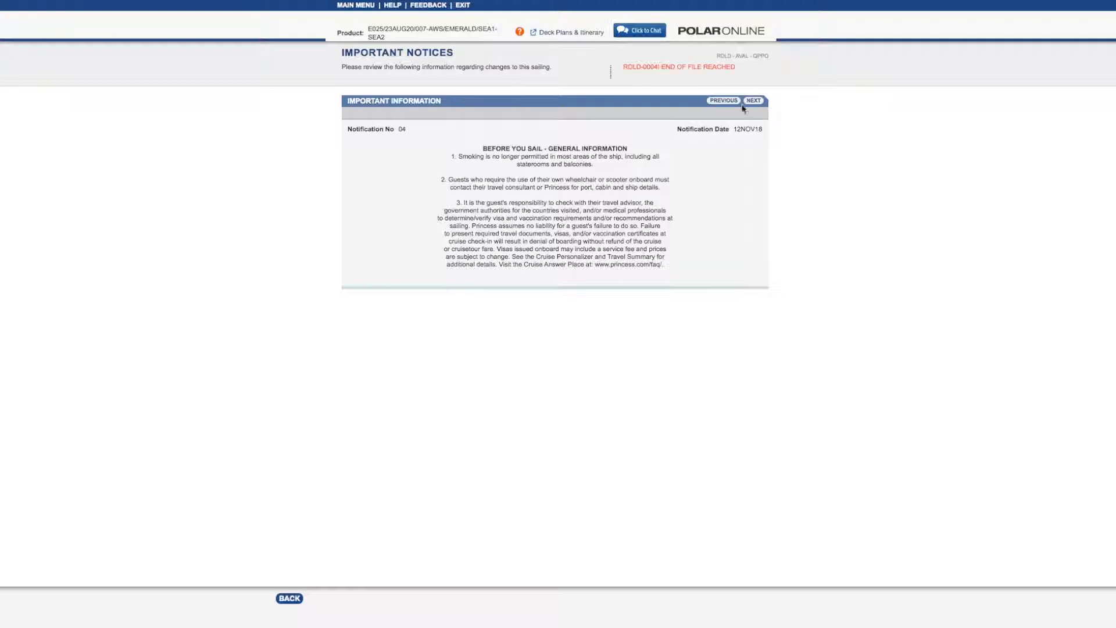
click(292, 598)
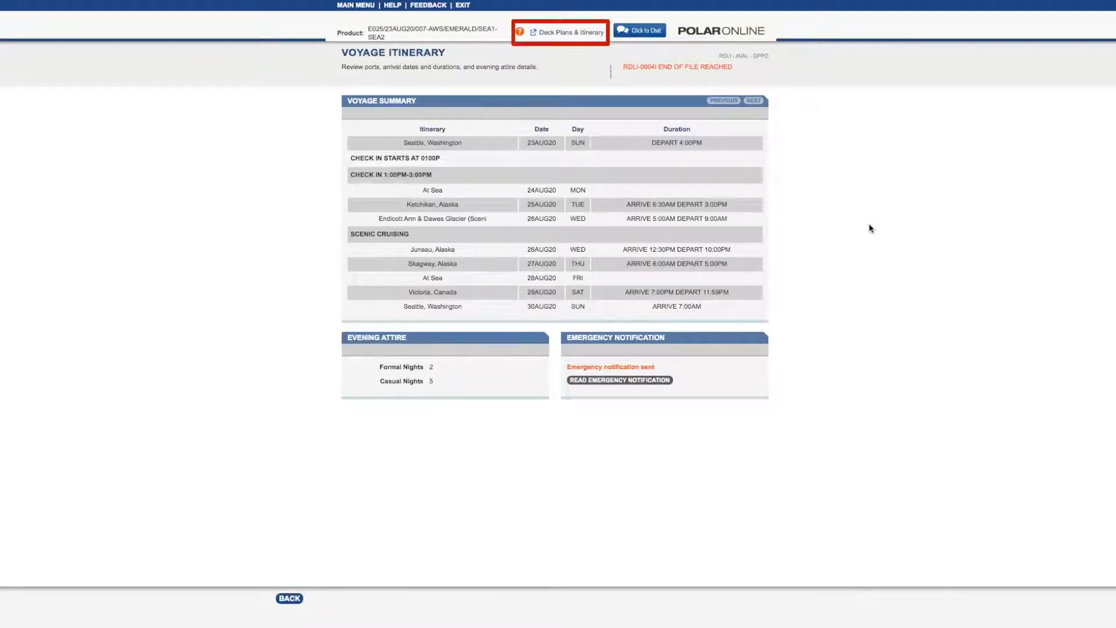
click(570, 34)
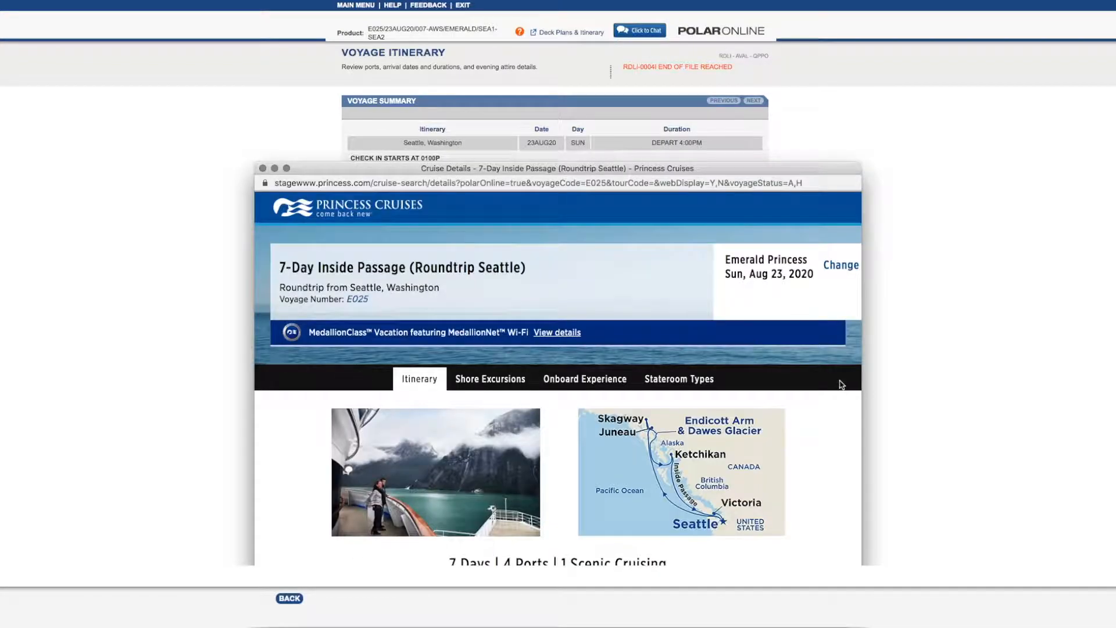
Review the Emerald Princess itinerary, Onboard Experience and Stateroom Types, then close and go back.
scroll(840, 385, down, 6)
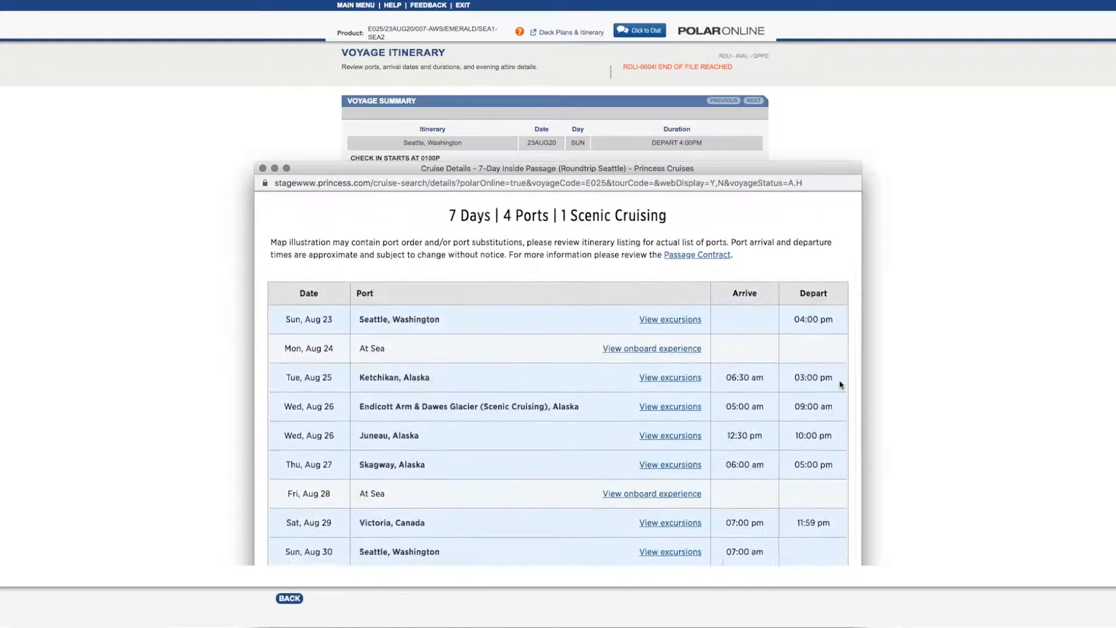
scroll(840, 384, down, 2)
scroll(840, 384, up, 8)
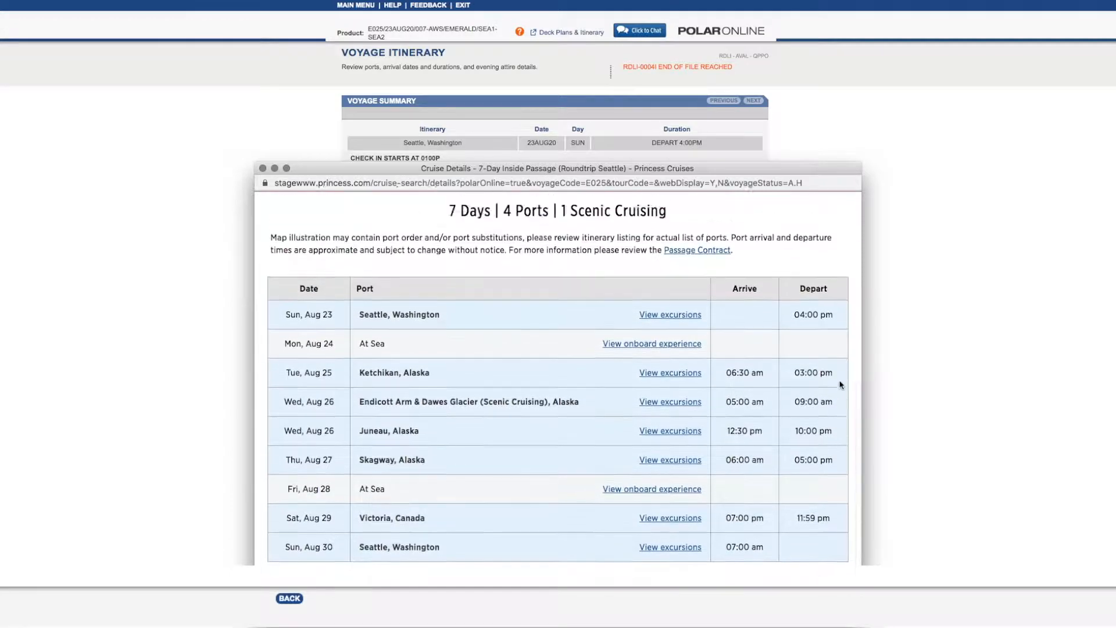
click(605, 381)
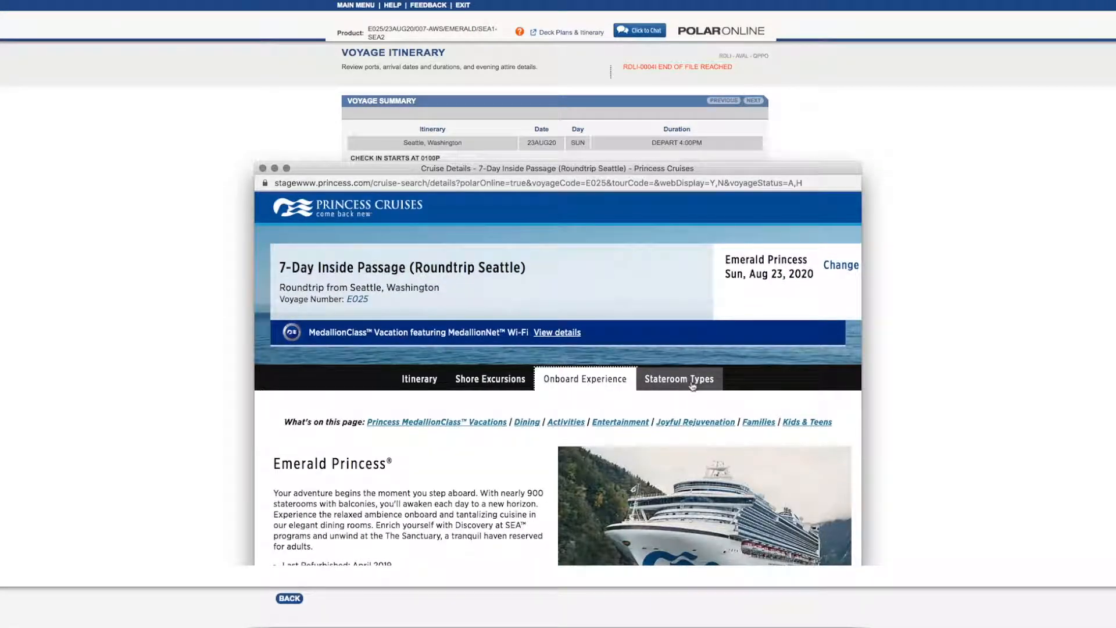
click(692, 386)
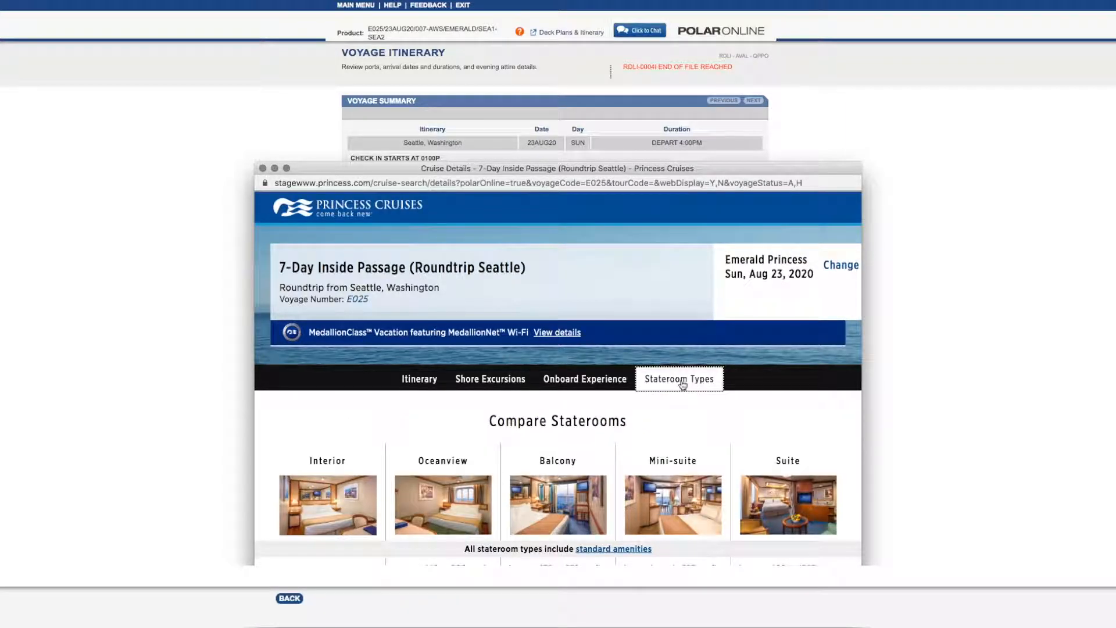
click(262, 168)
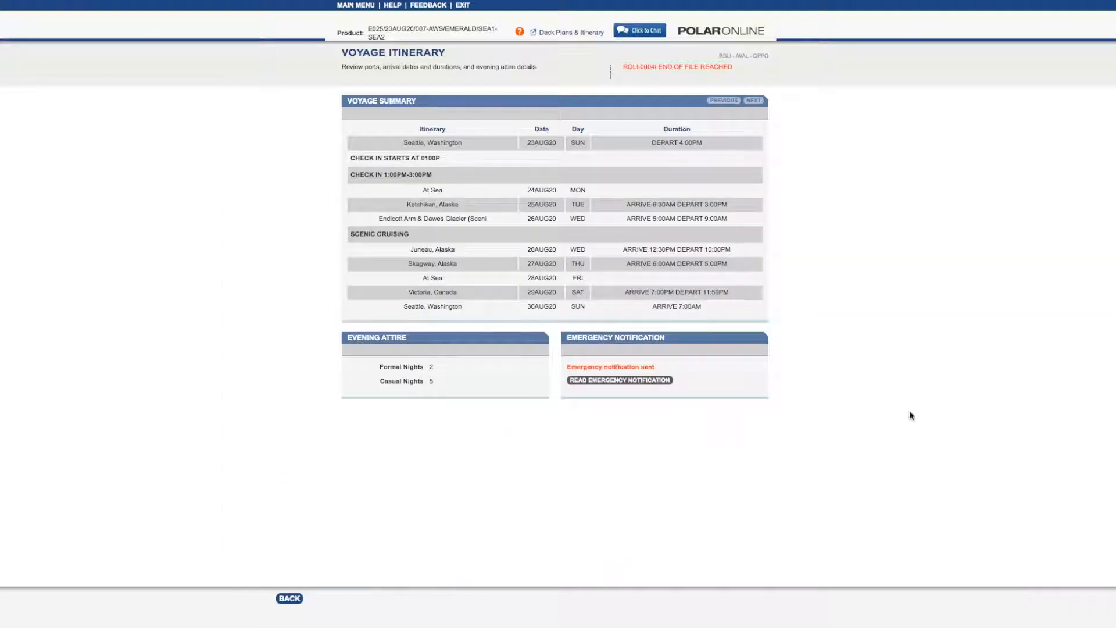
click(289, 603)
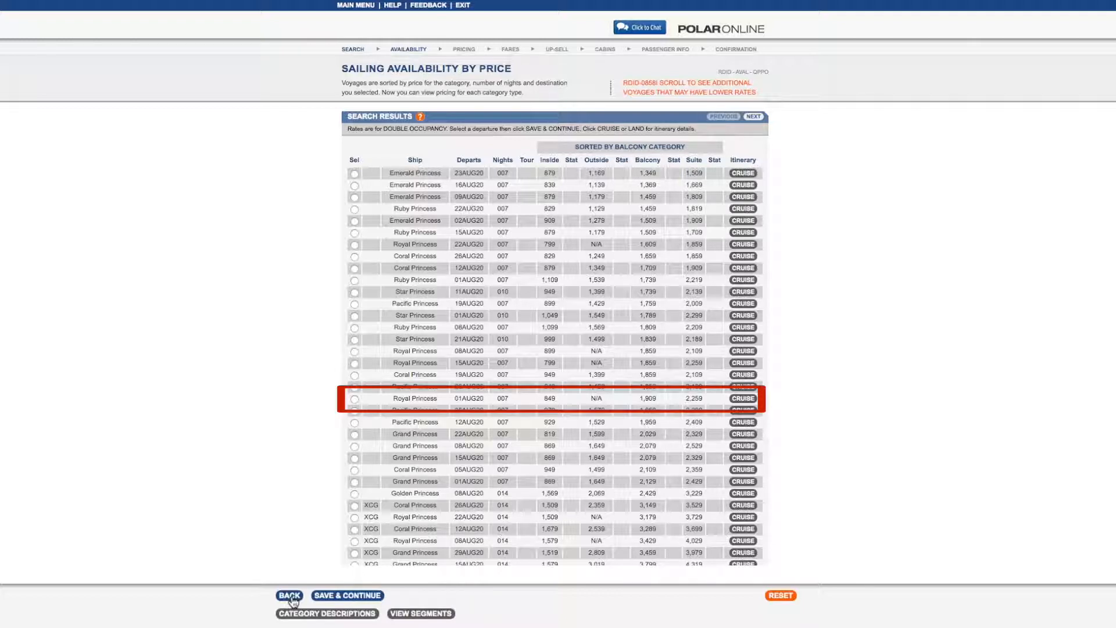
Select the Royal Princess 01AUG20 sailing and continue to its category fares.
click(354, 399)
click(350, 595)
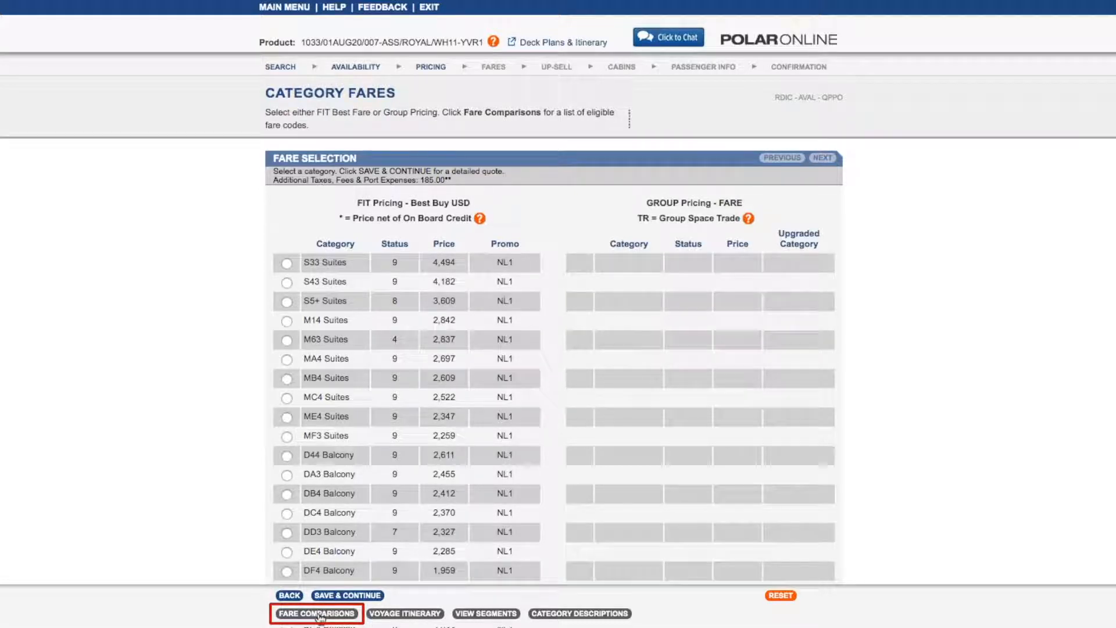
Open the Fare Comparisons promo list and turn Include expired promos on, then off again.
click(318, 614)
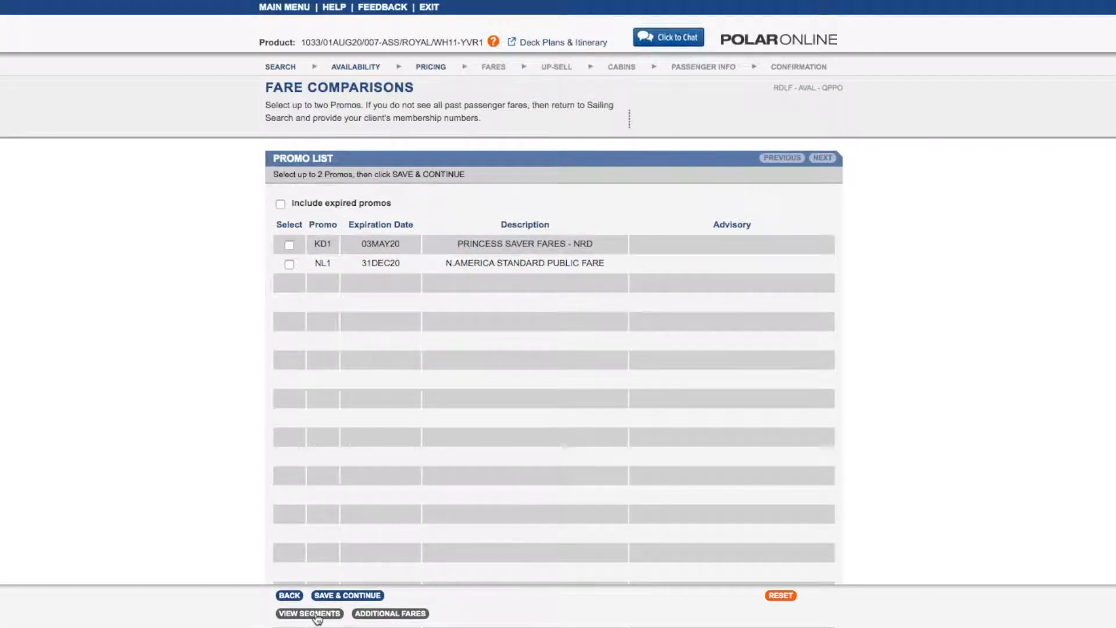
click(280, 205)
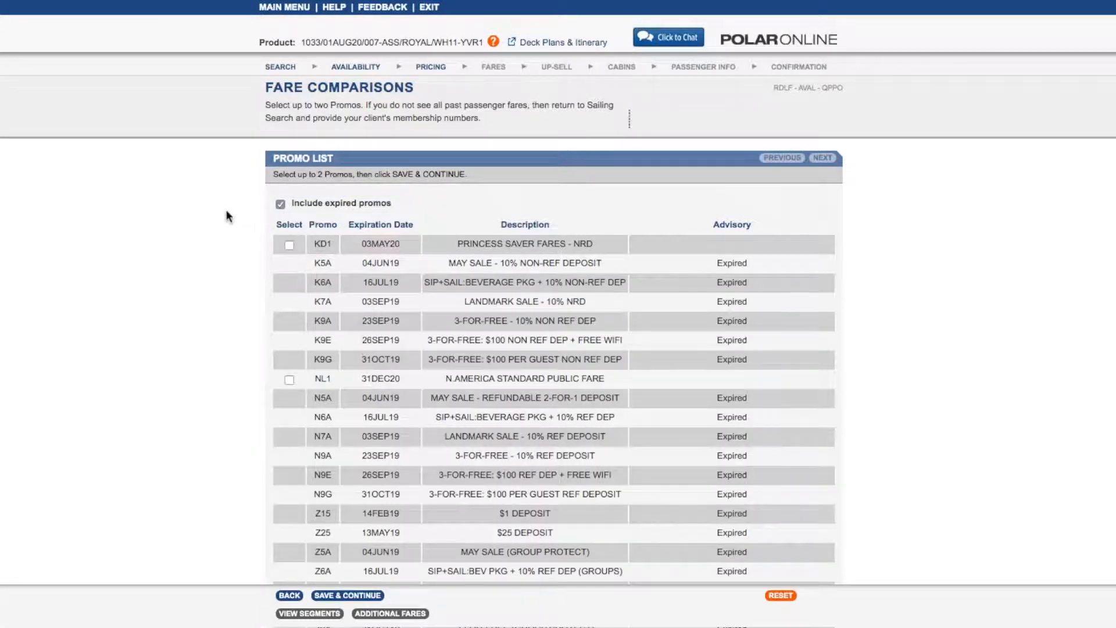
click(280, 204)
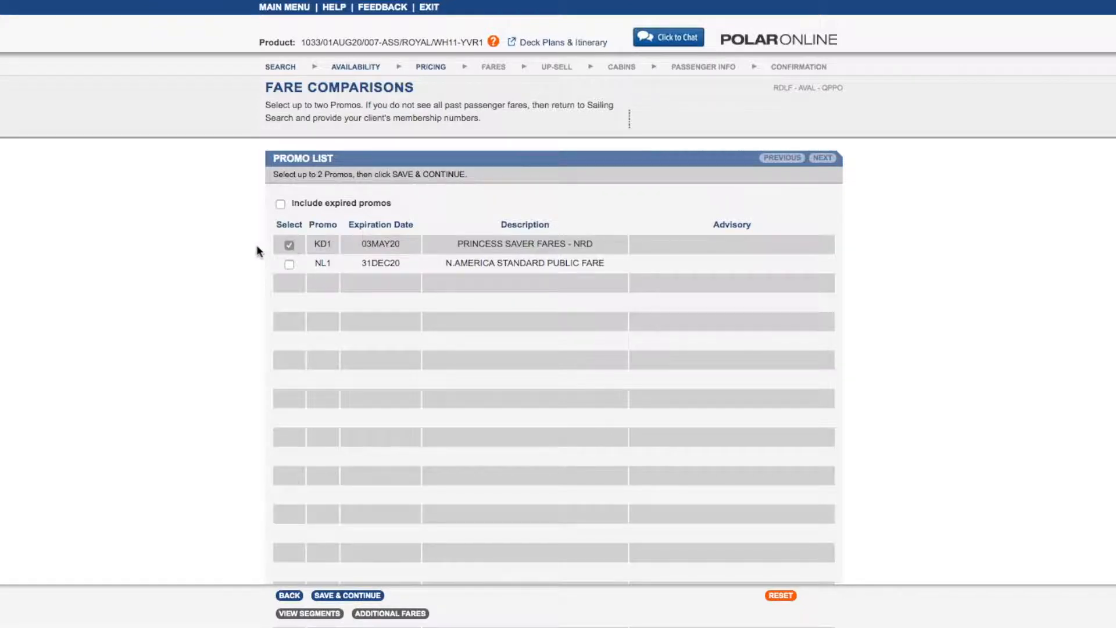
Acknowledge the KD1 notices to reach Category Fare Comparisons, with S33 Suites at 4,424 USD.
click(343, 597)
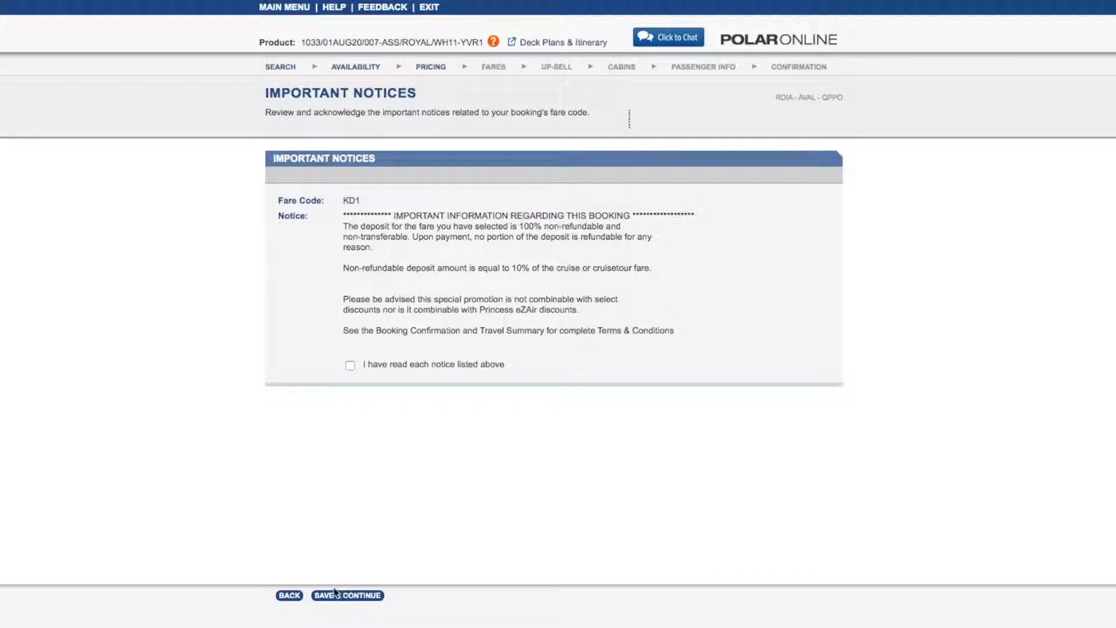
click(349, 366)
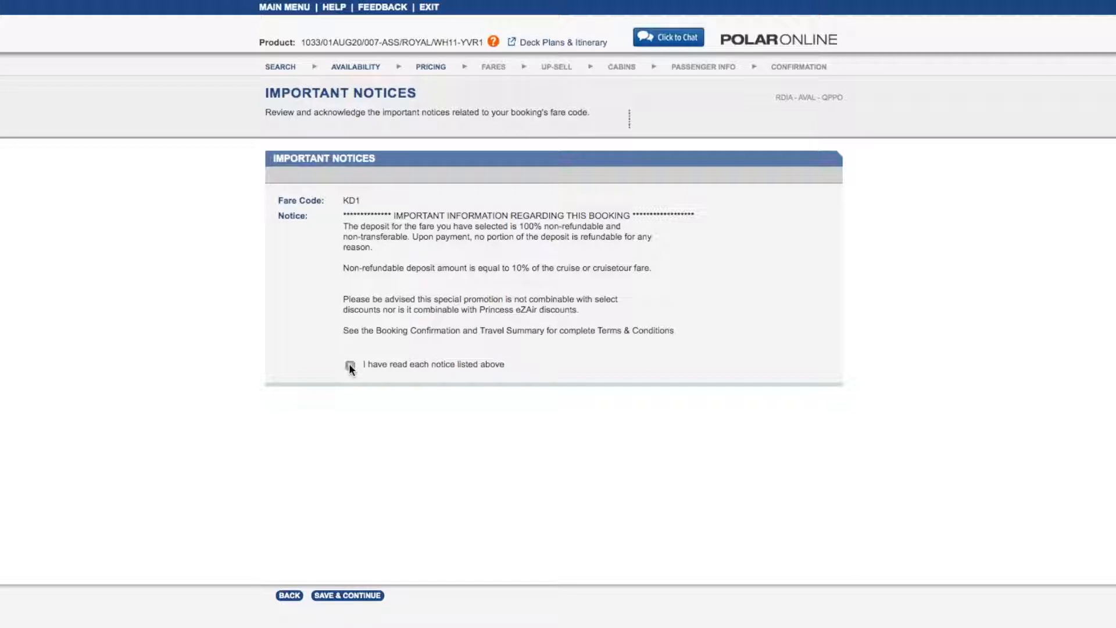
click(344, 598)
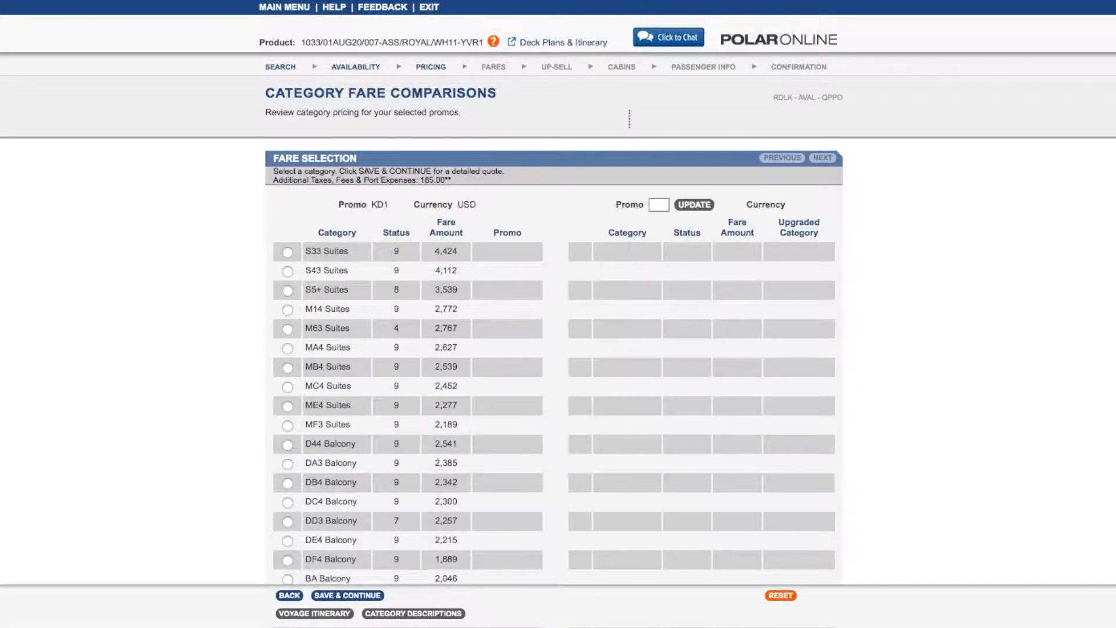
scroll(558, 314, down, 10)
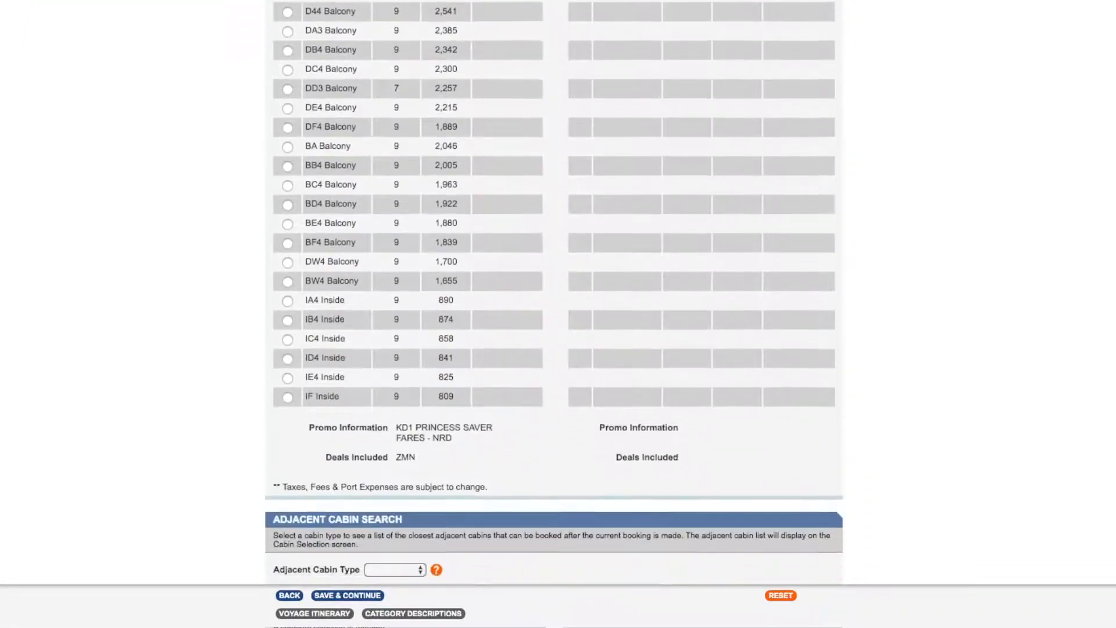
scroll(558, 314, down, 7)
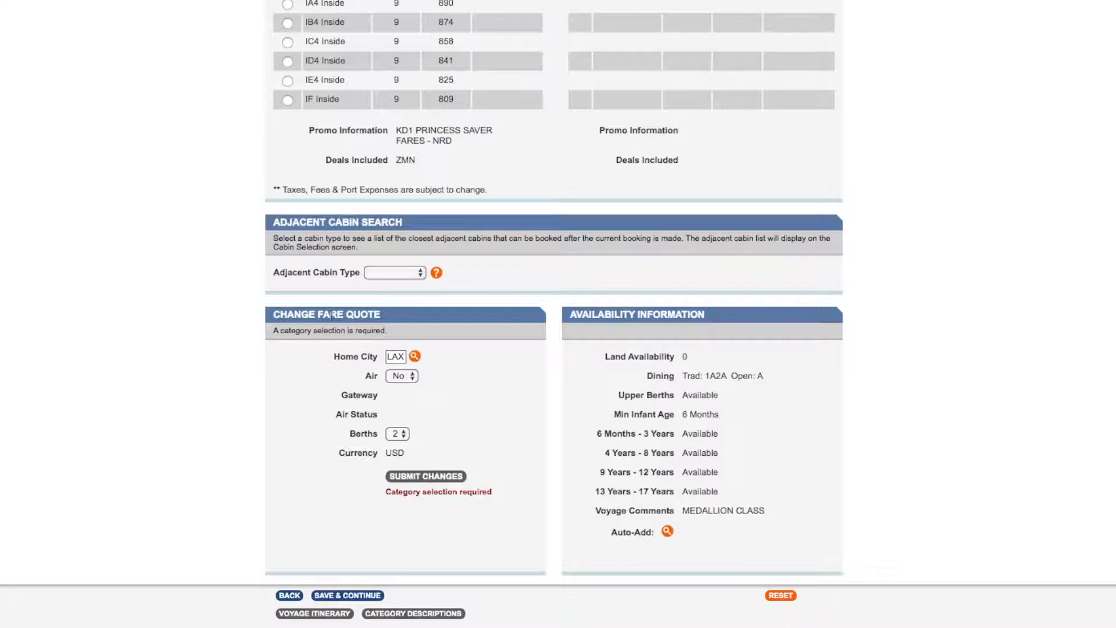
Set the adjacent cabin type to Interior and continue to Pricing Detail for category BA.
click(420, 273)
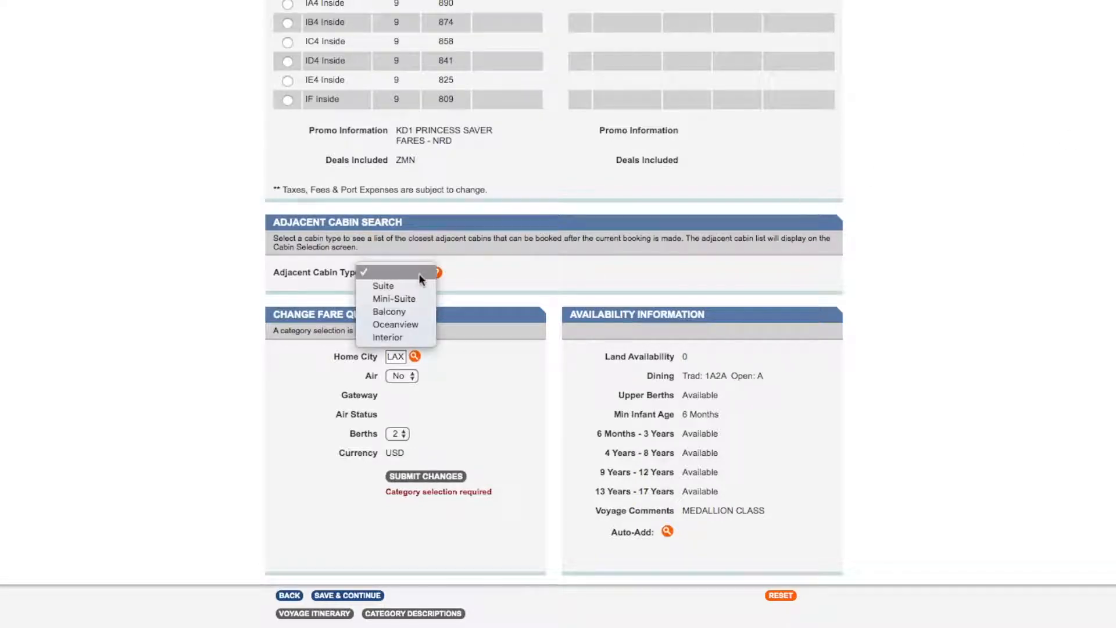
click(418, 335)
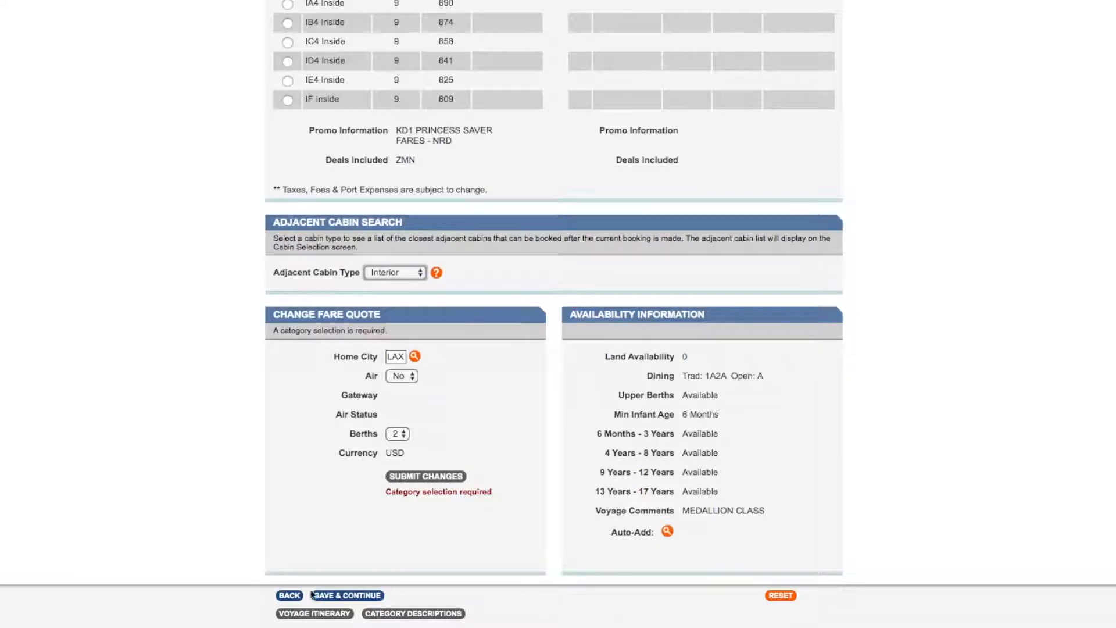
click(332, 596)
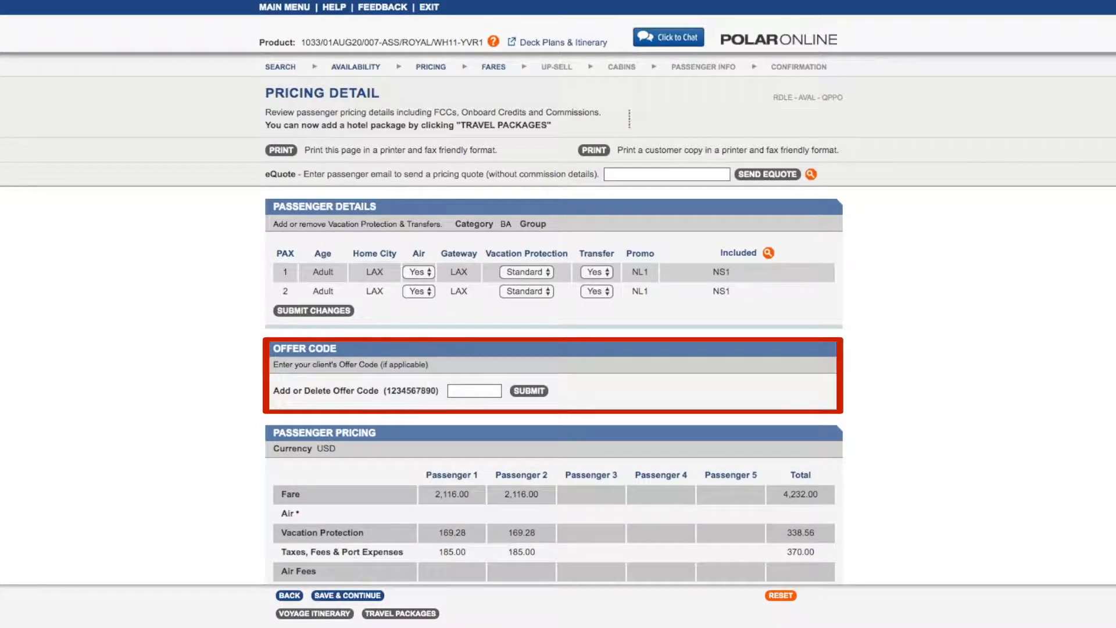
Review the passenger pricing and payment details, then go to the booking's Packages & Transfers.
scroll(558, 290, down, 7)
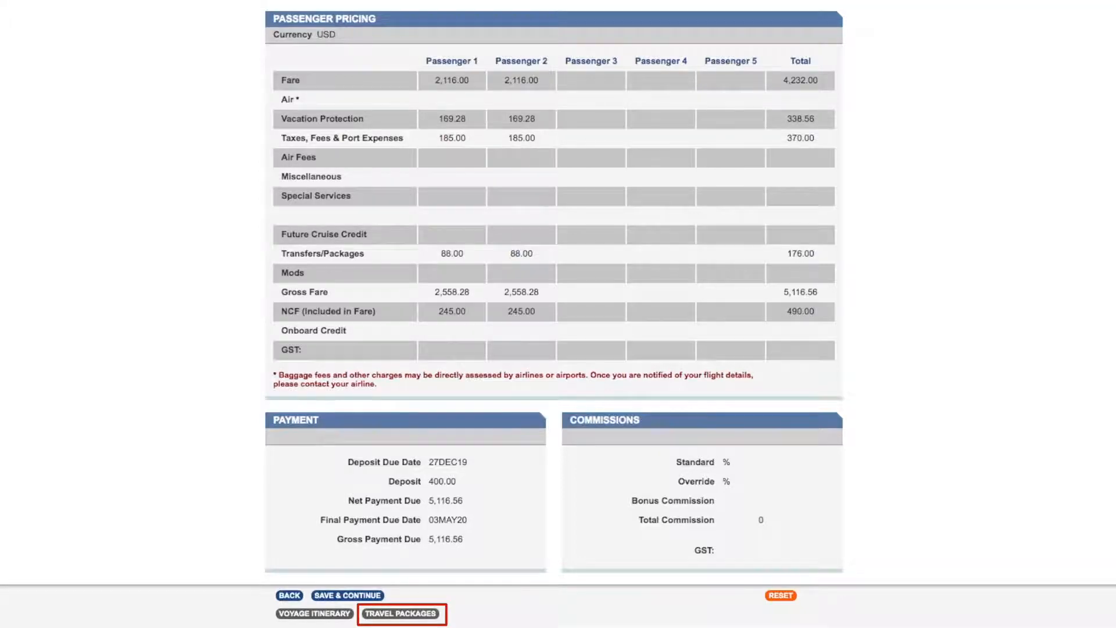
click(404, 618)
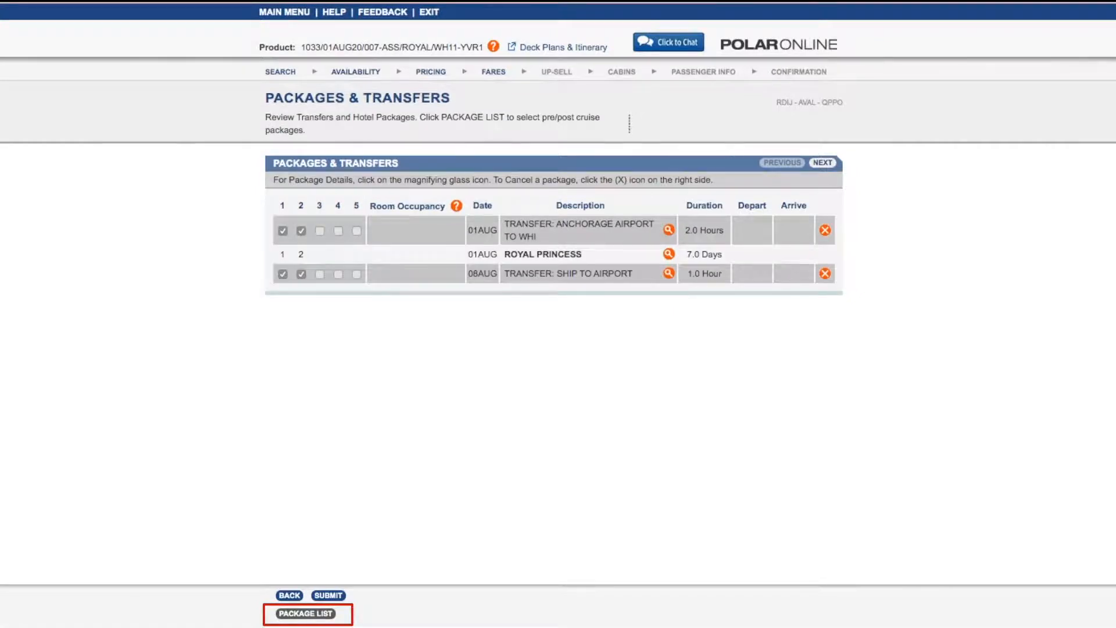
Cancel the Anchorage airport transfer package and reopen the Package & Transfer List.
click(307, 615)
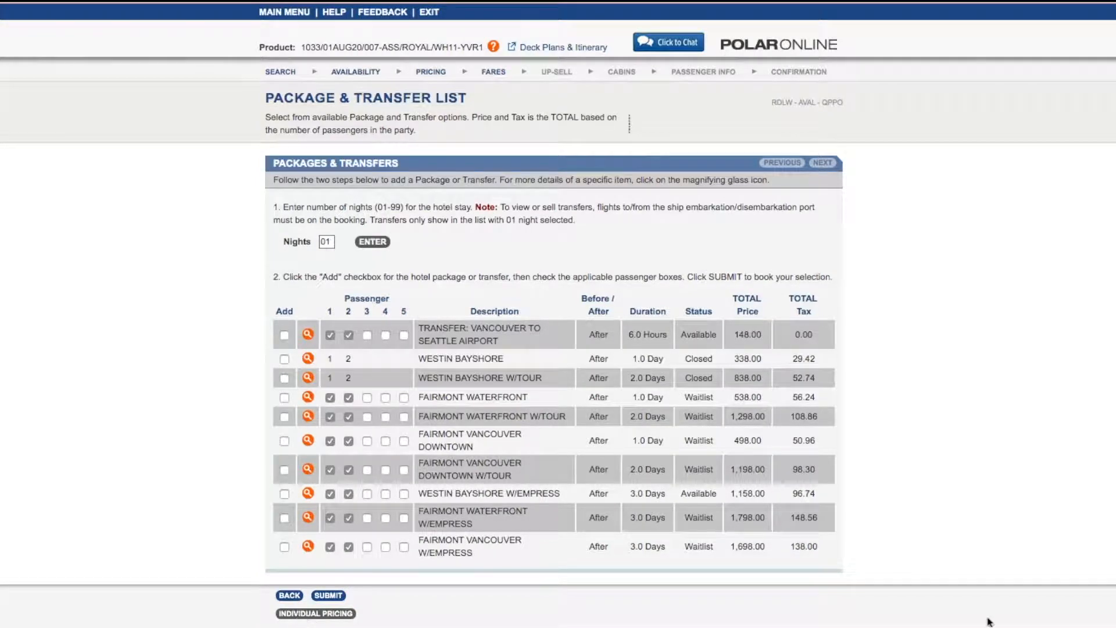
click(290, 596)
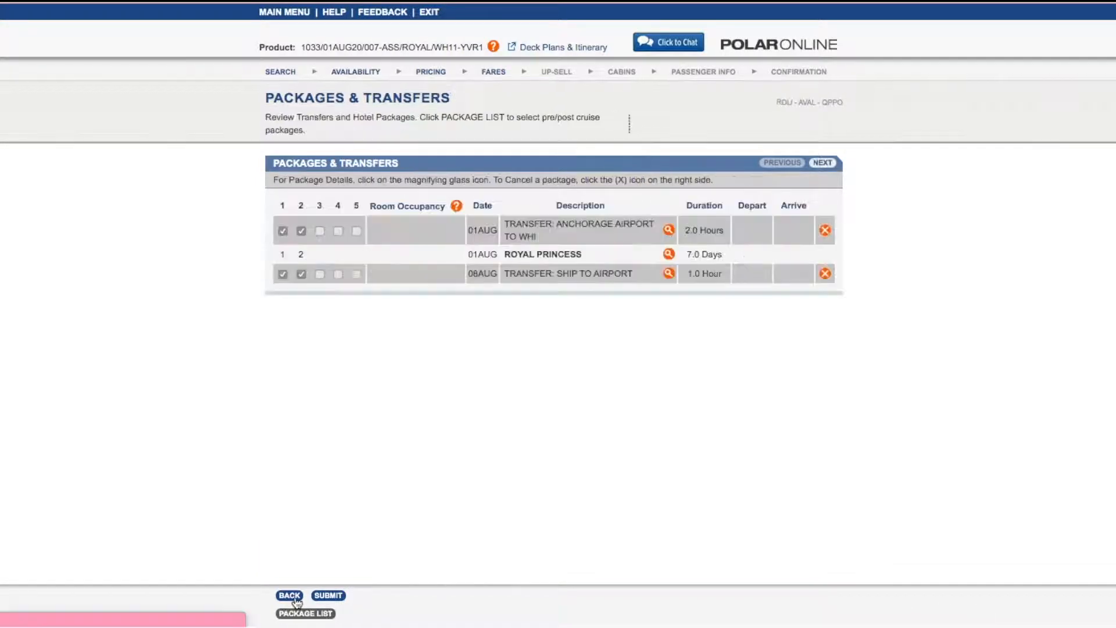
click(824, 232)
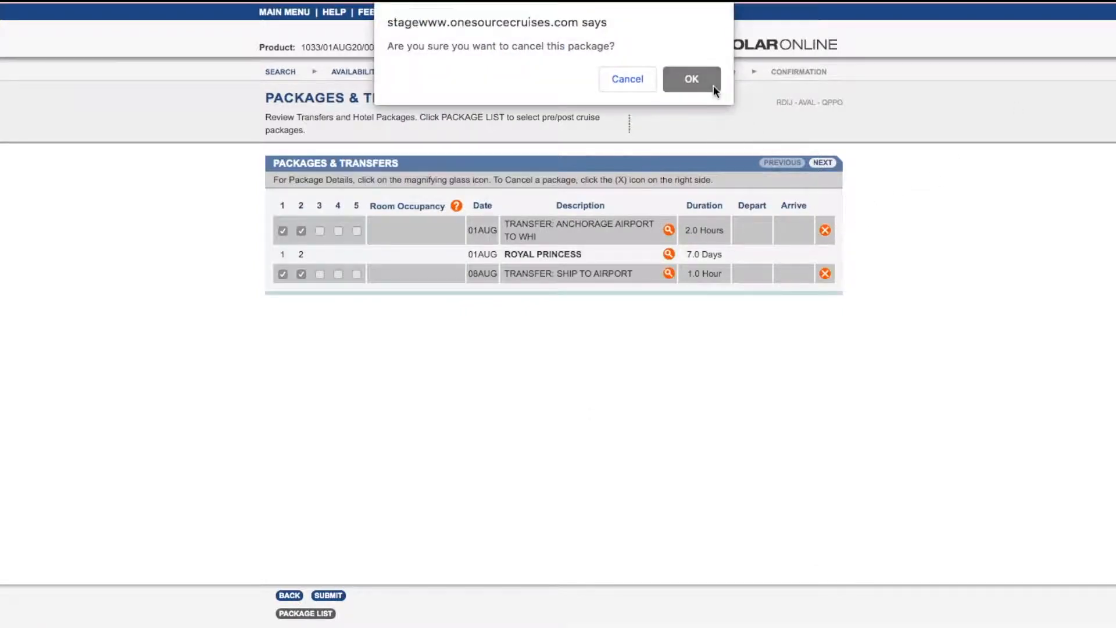
click(713, 86)
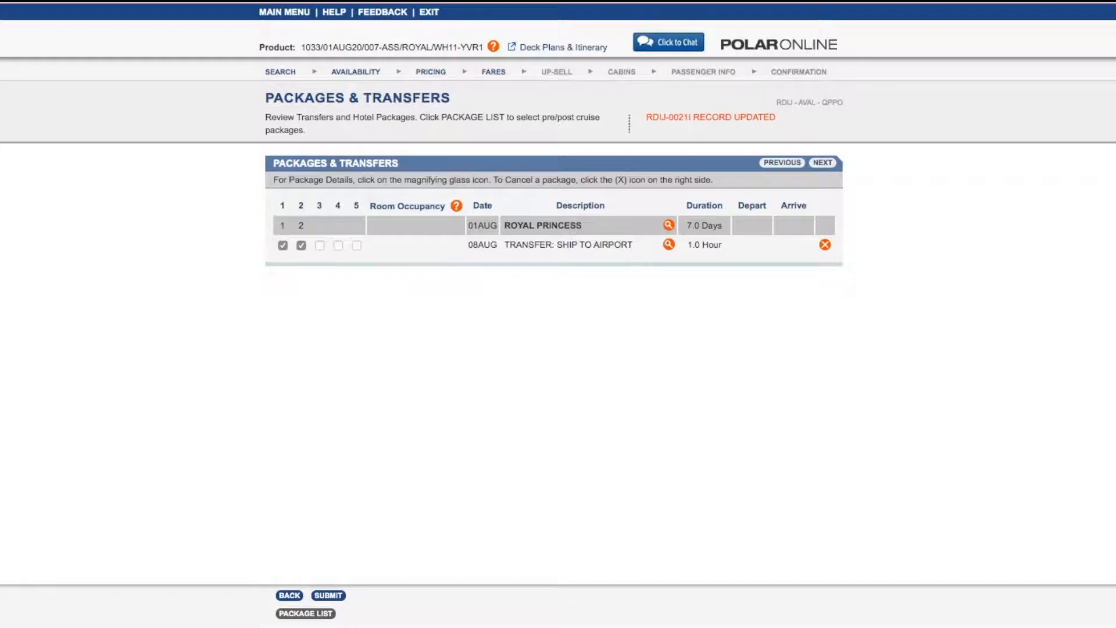
click(303, 613)
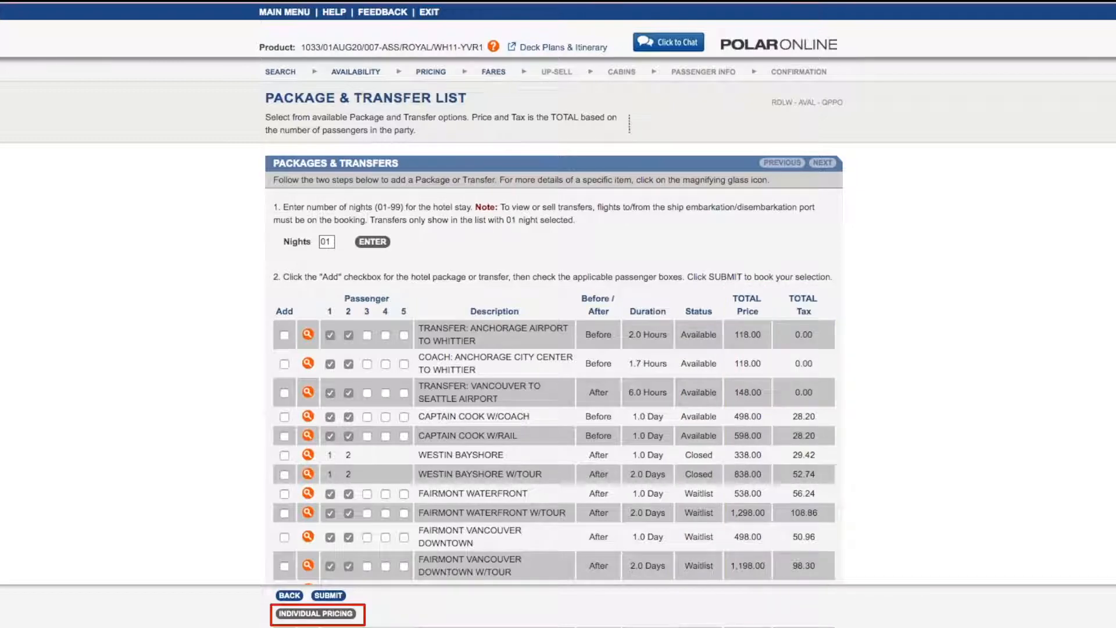
Book the Captain Cook W/Coach package for both passengers onto the reservation.
click(322, 614)
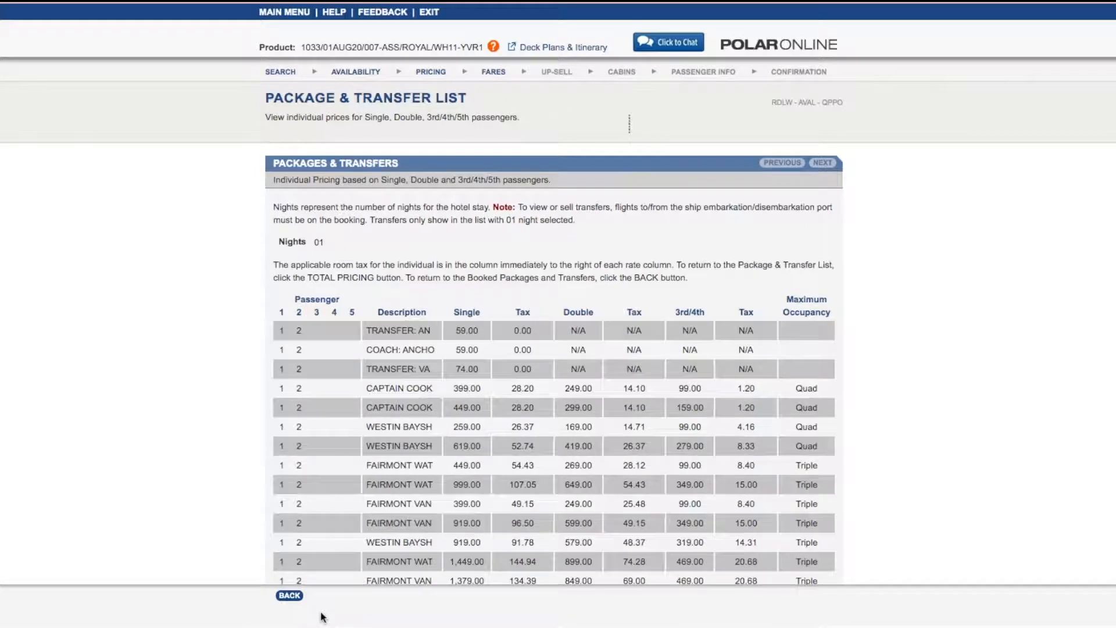
click(290, 595)
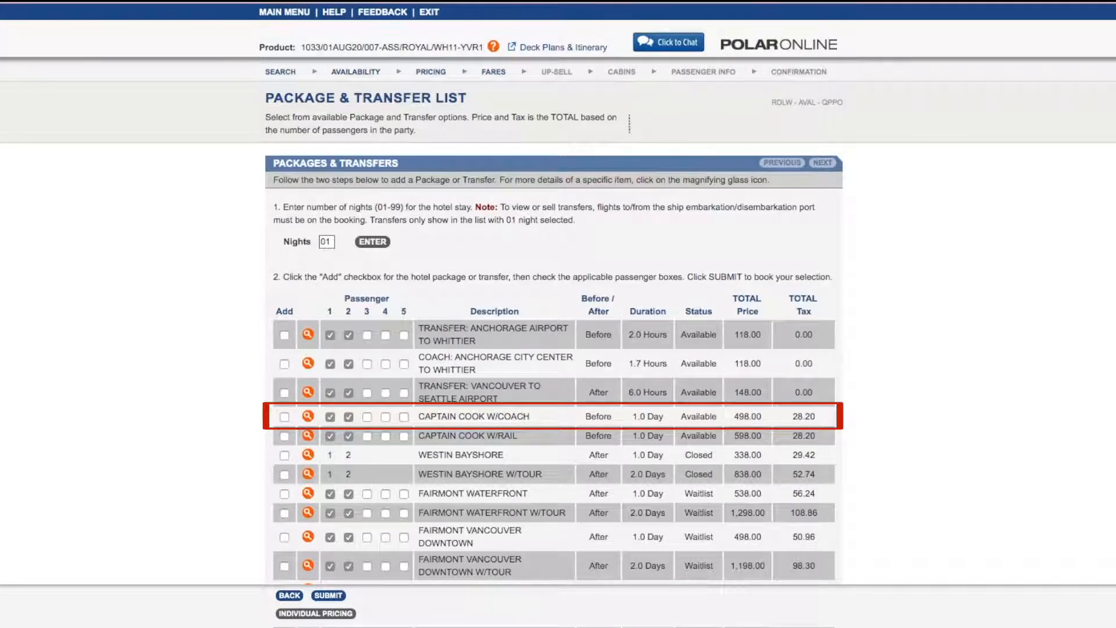
click(283, 416)
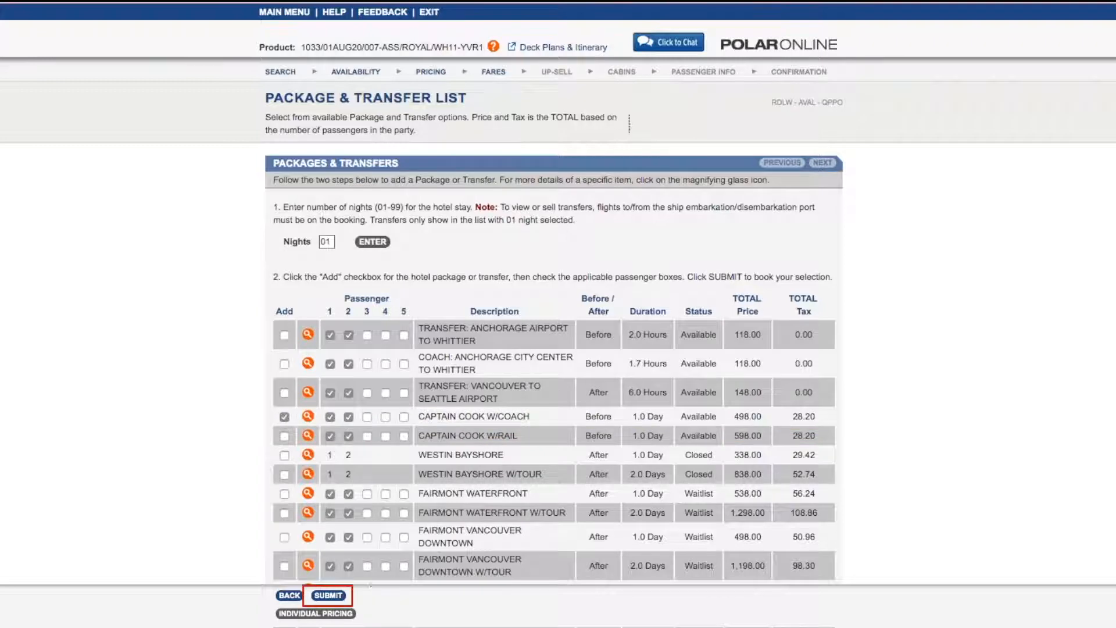
click(329, 595)
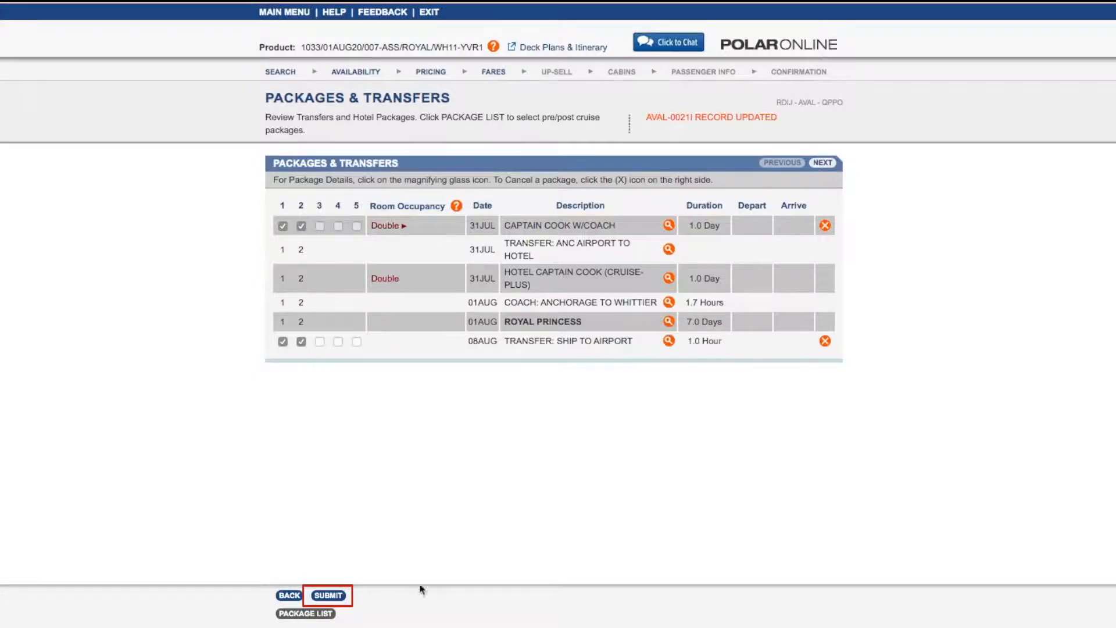
Submit the packages and review Pricing Detail with its 4,232.00 USD fare total for two adults.
click(329, 595)
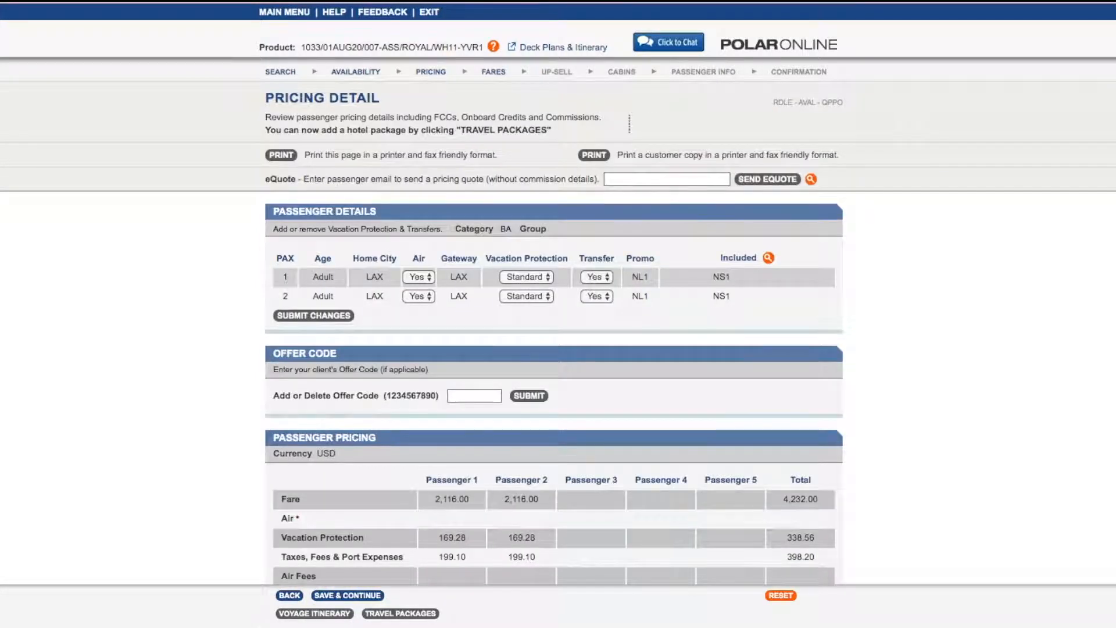
scroll(946, 542, down, 7)
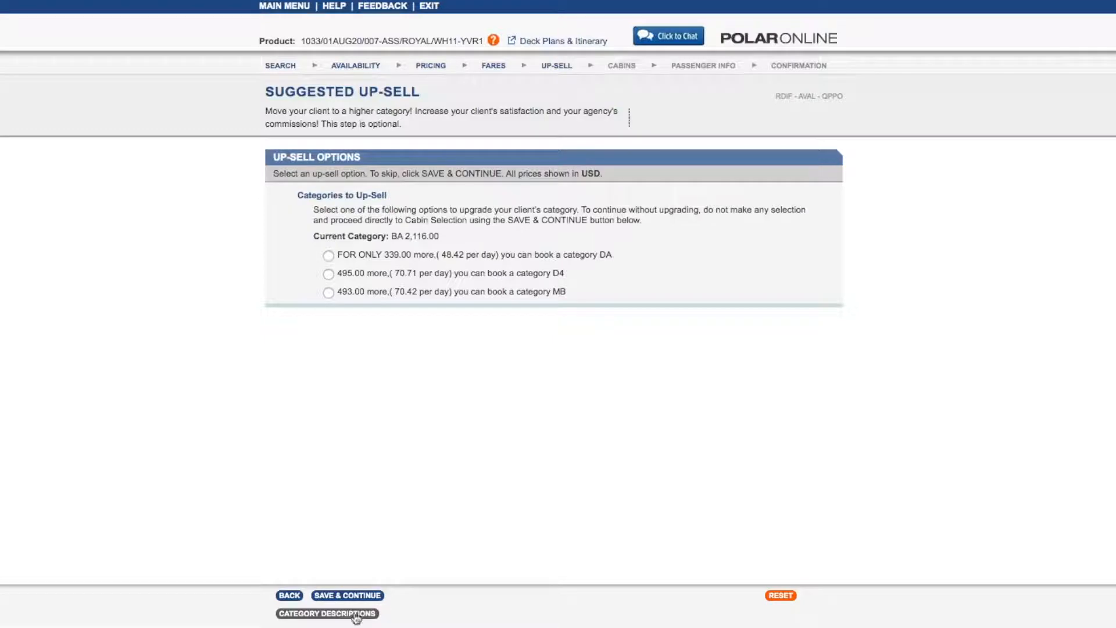
Leave the up-sell options unselected and continue to the category BA cabin list.
click(354, 596)
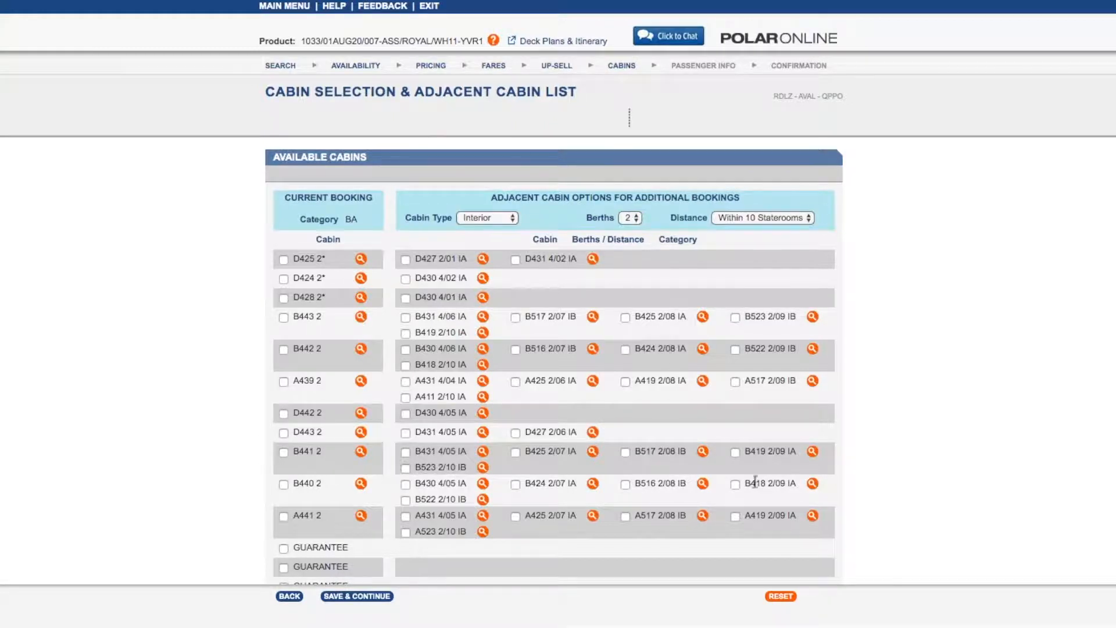
click(360, 260)
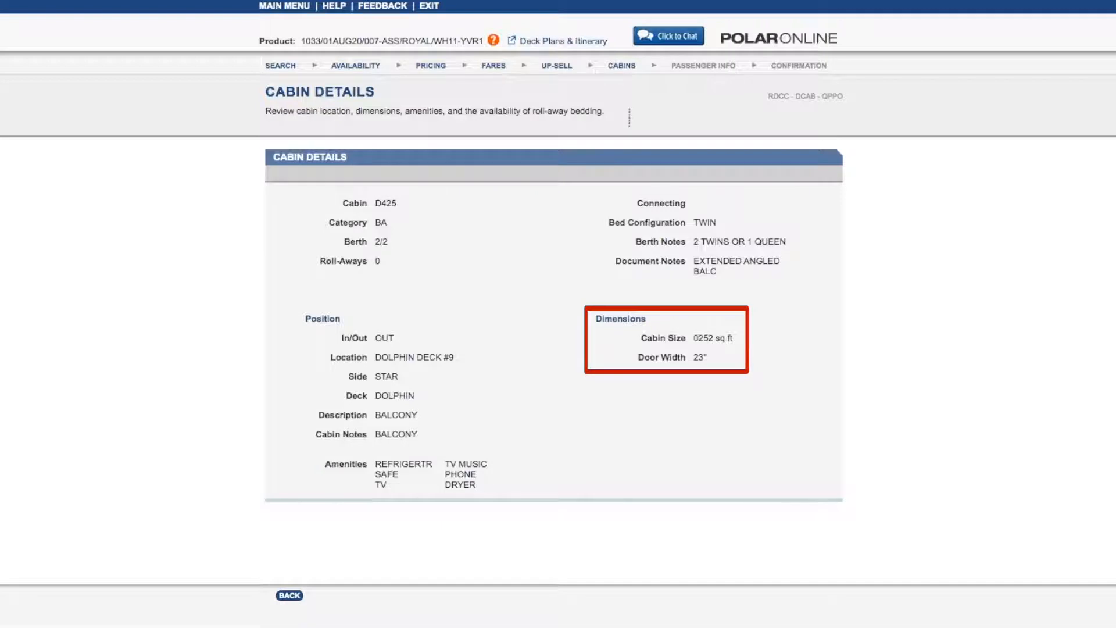
click(283, 597)
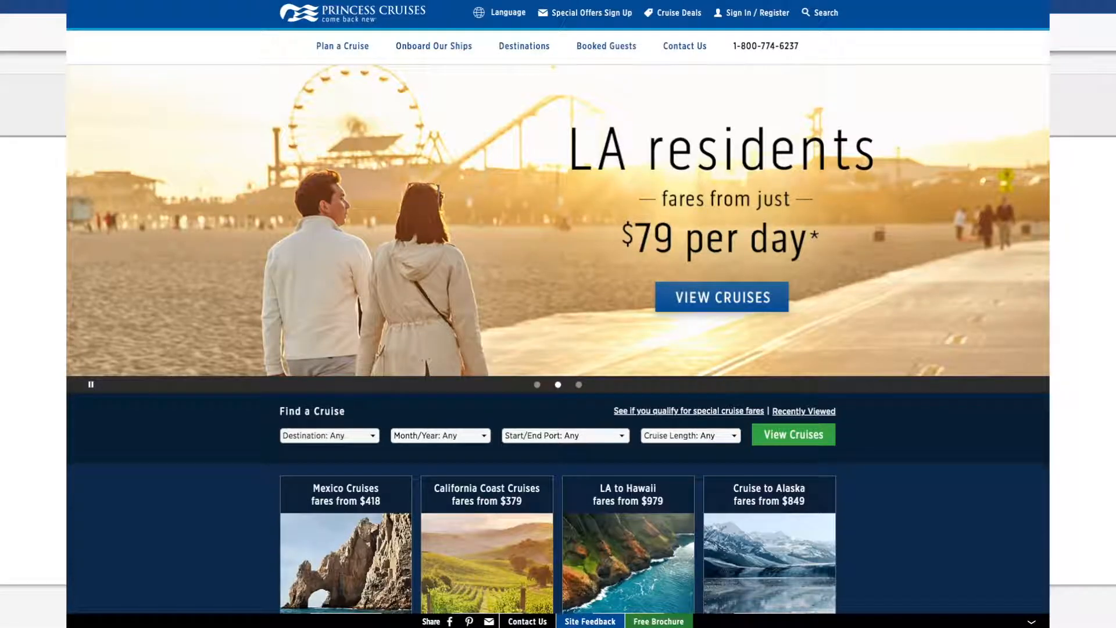
On princess.com, bring up the Royal Princess deck plan from the ships and deck plans page.
mouse_move(427, 55)
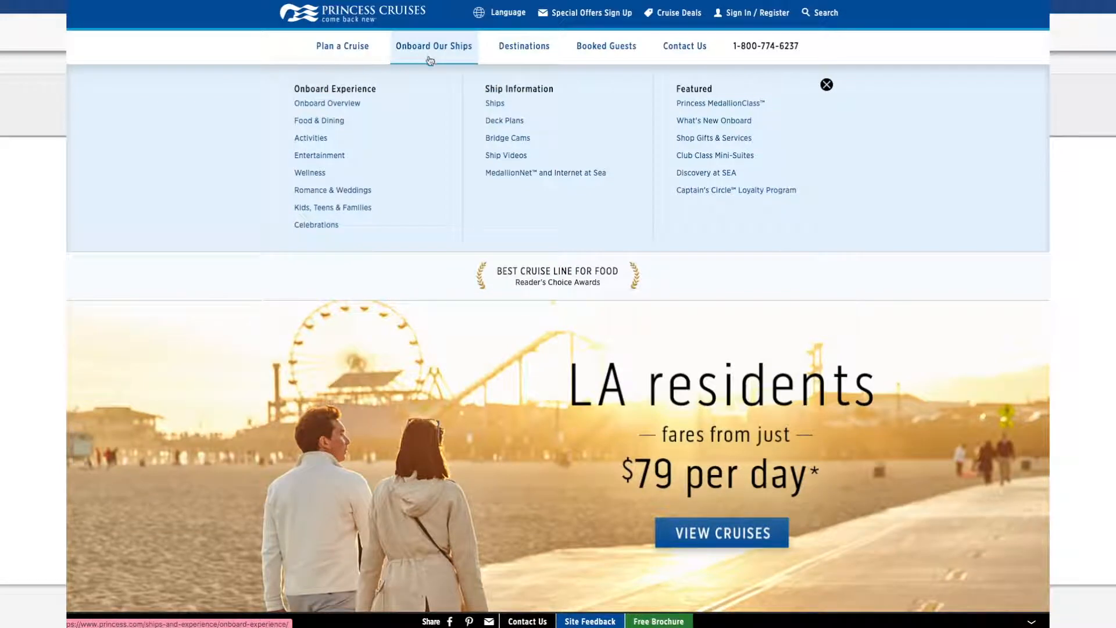
click(502, 121)
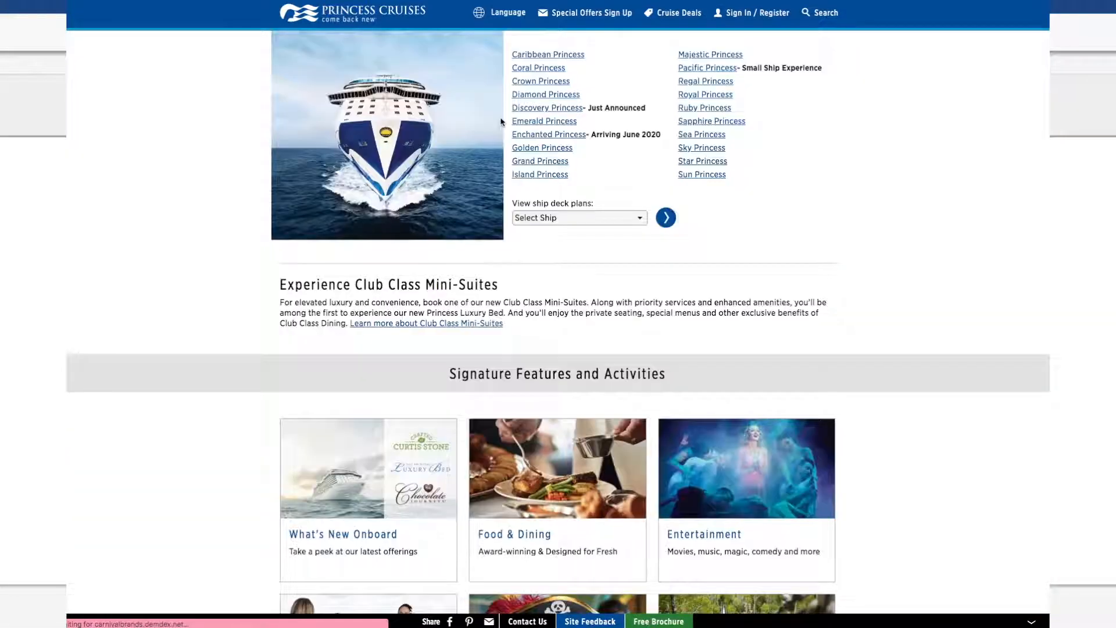
click(706, 97)
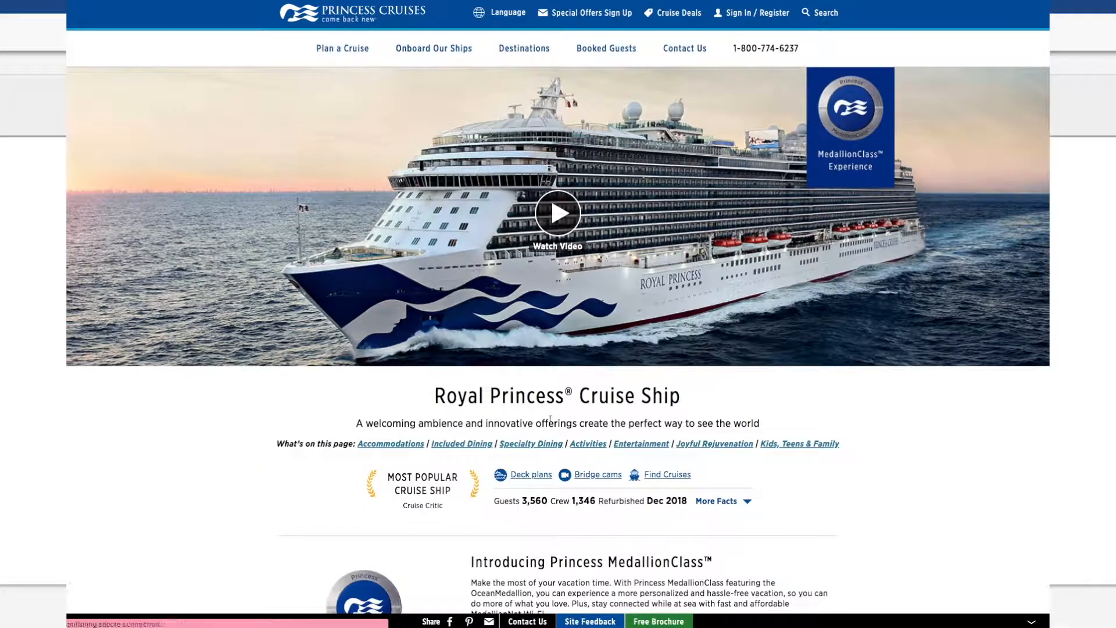
click(529, 475)
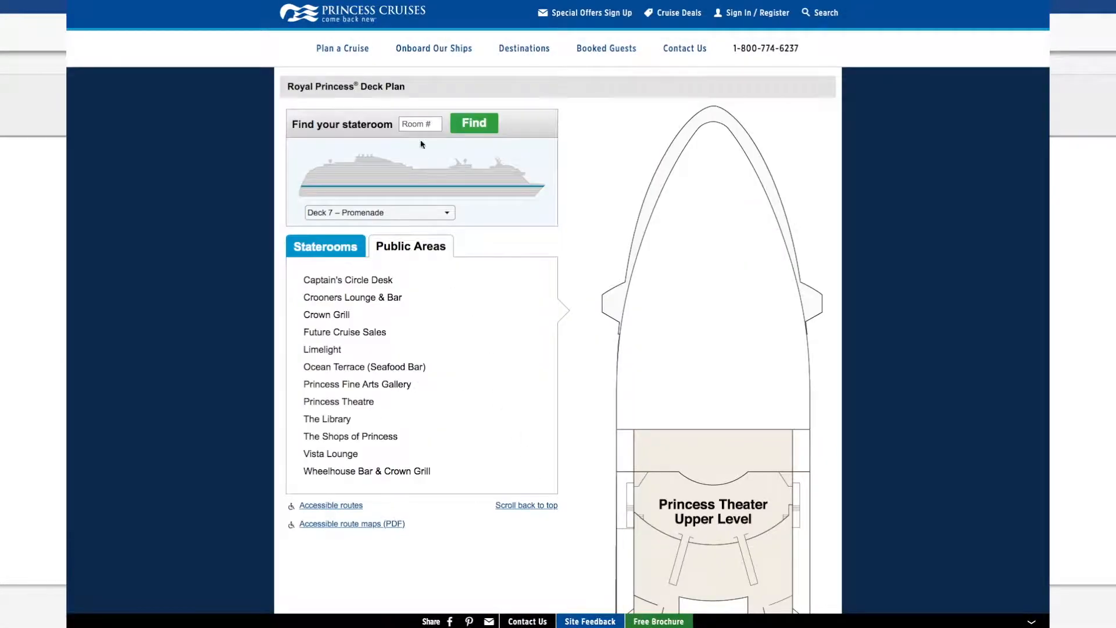
Switch the plan to Deck 9 – Dolphin and find balcony stateroom D425 (about 222 sq. ft.).
click(418, 125)
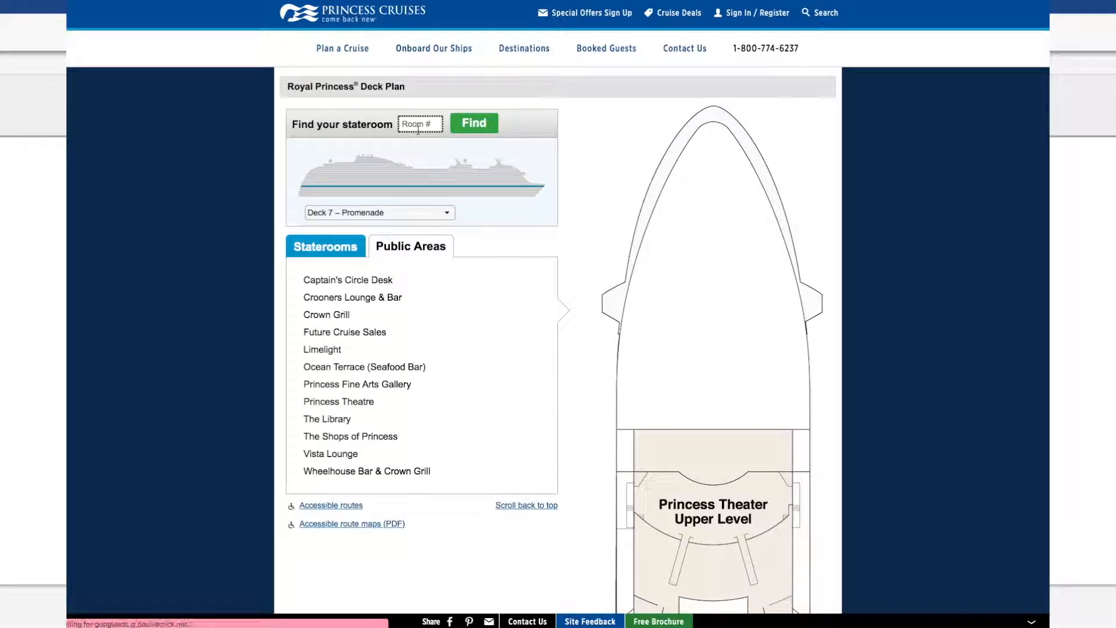
click(447, 213)
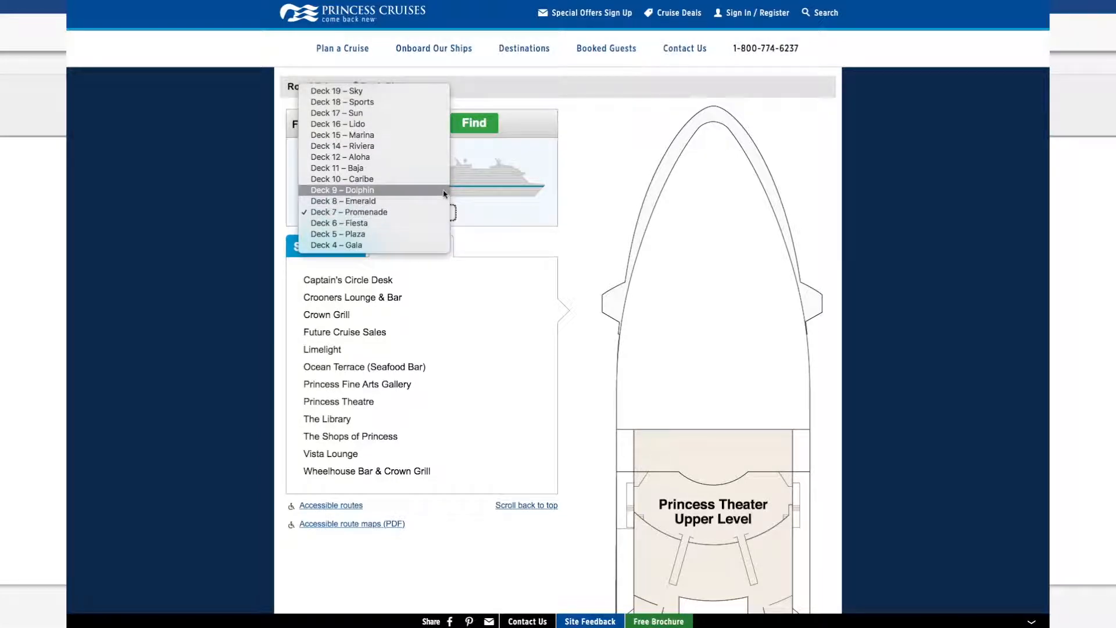
click(445, 191)
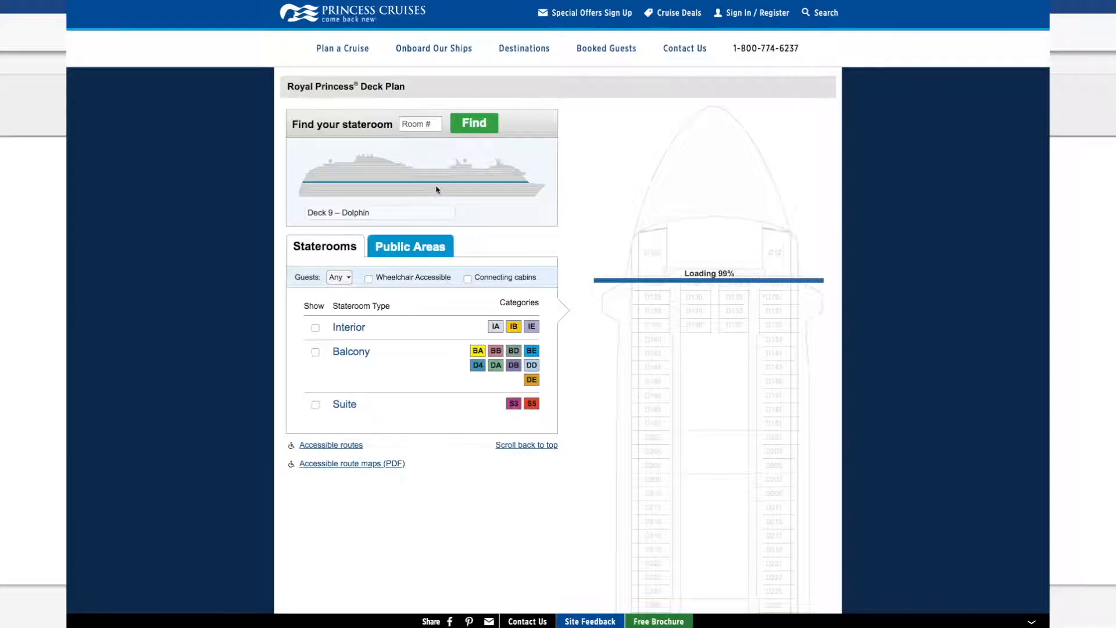
click(424, 123)
text(D)
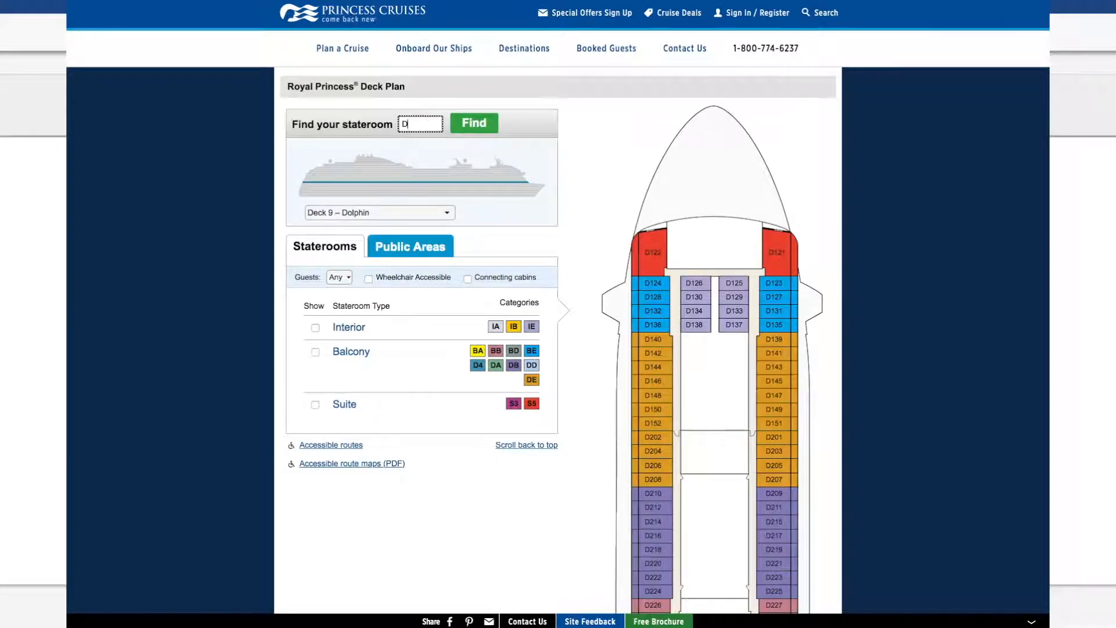
text(425)
click(480, 122)
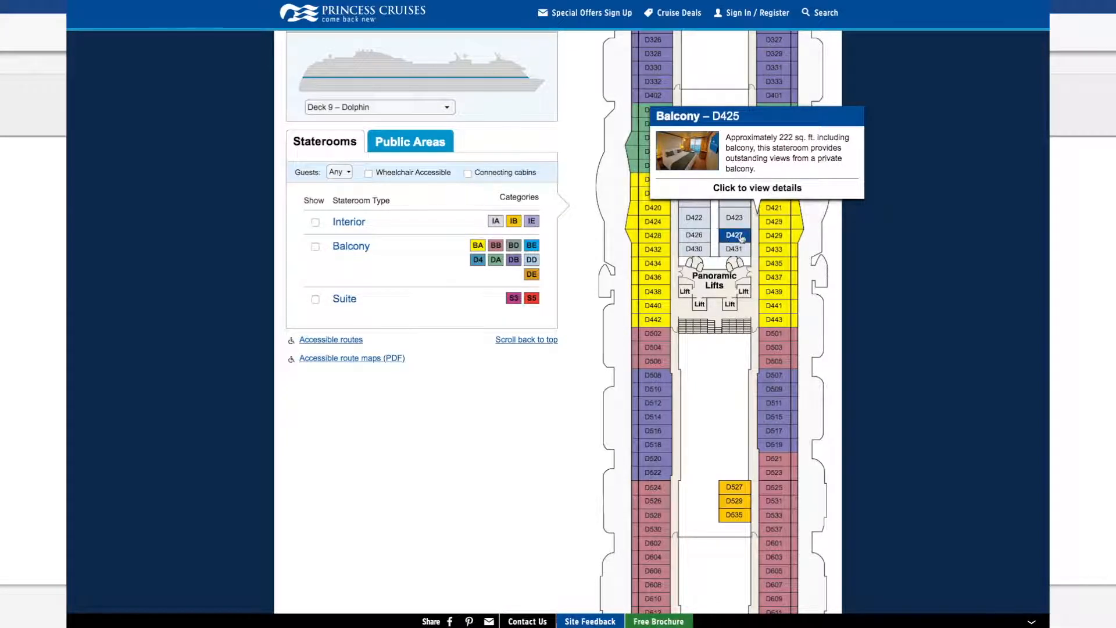
mouse_move(735, 239)
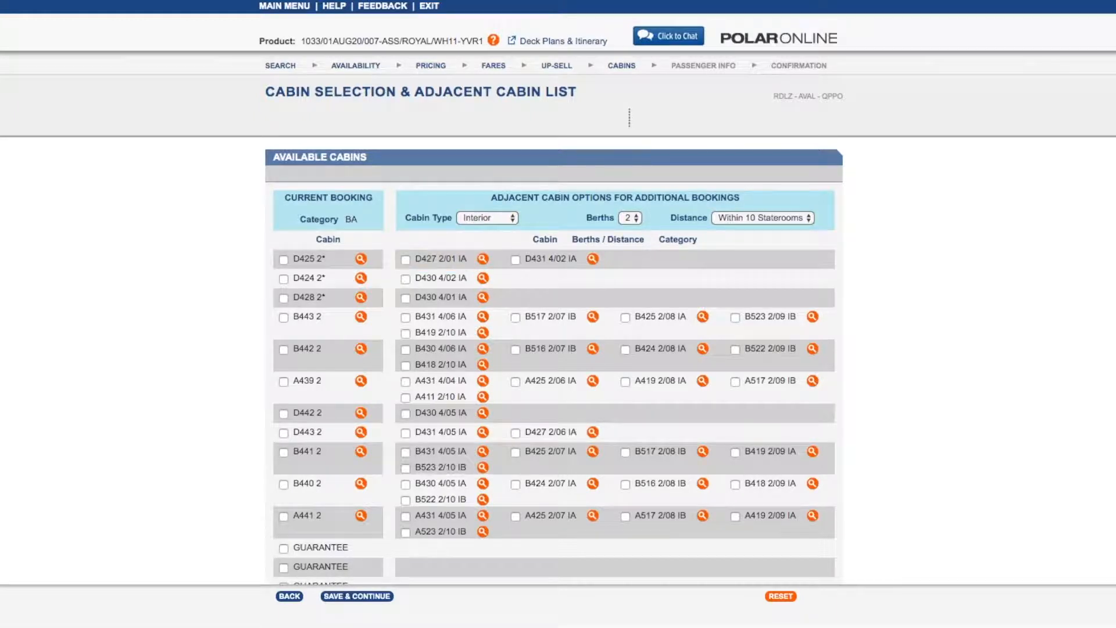
Tick cabin D425 under Current Booking, with D427 as the adjacent cabin.
click(283, 259)
Save the cabin, then give passengers birth dates 04APR1991 and 25AUG1988, both with no middle name.
click(360, 596)
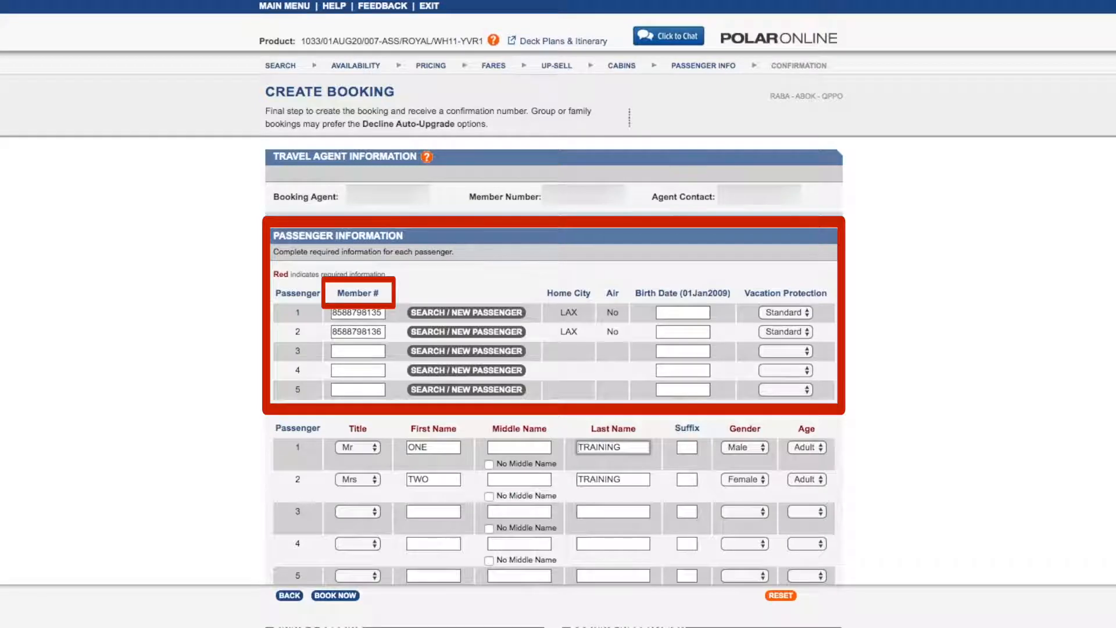
click(677, 314)
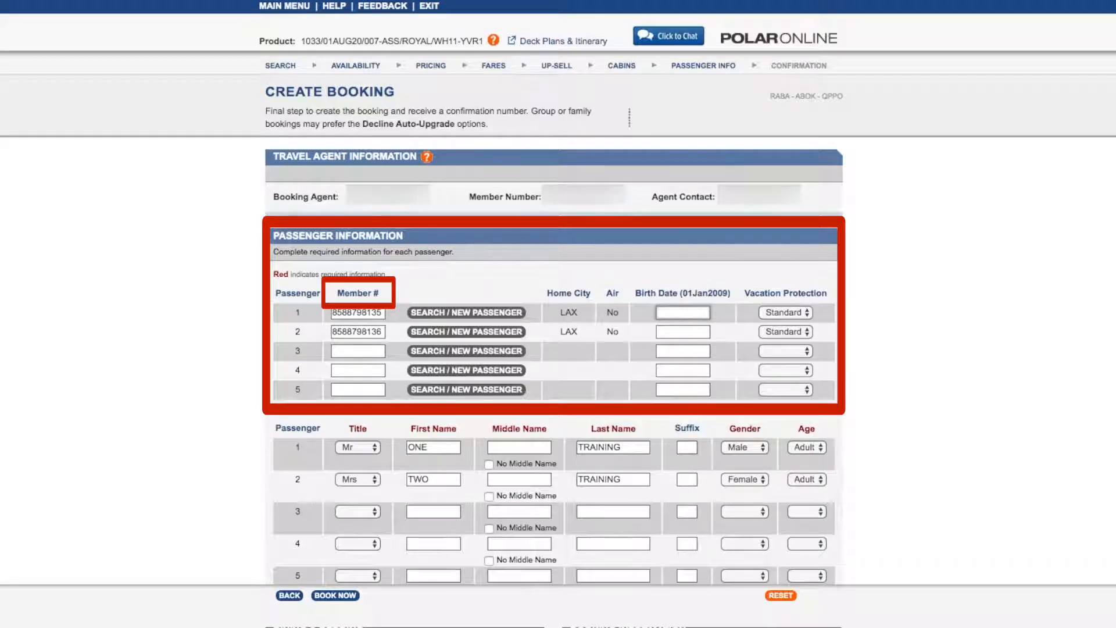
text(04APR1991)
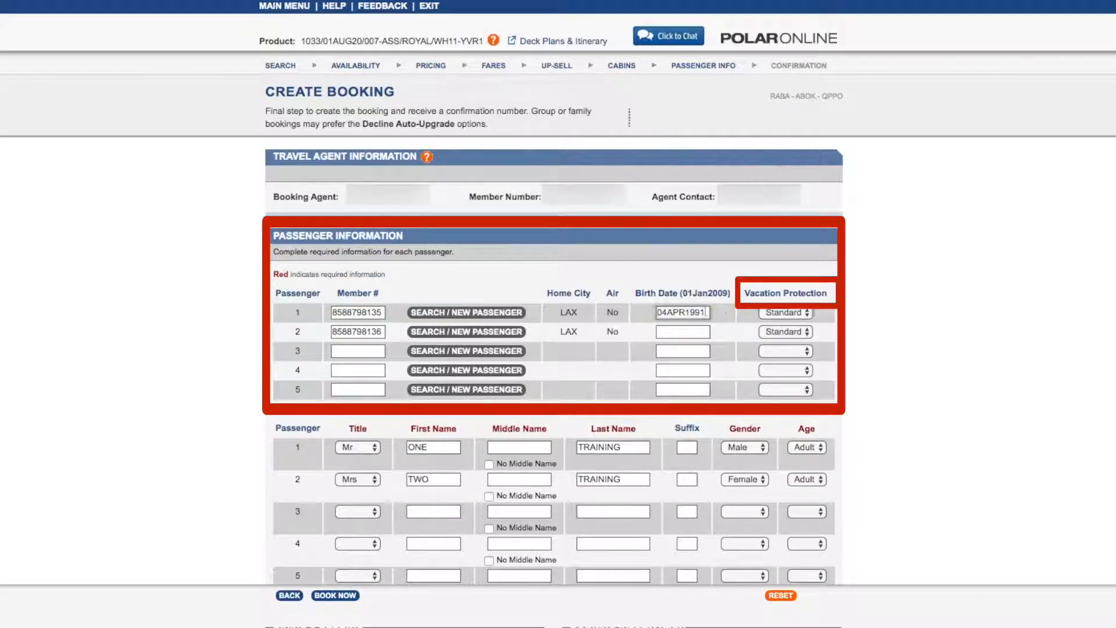
key(Tab)
key(Tab)
key(Tab)
text(25AUG1988)
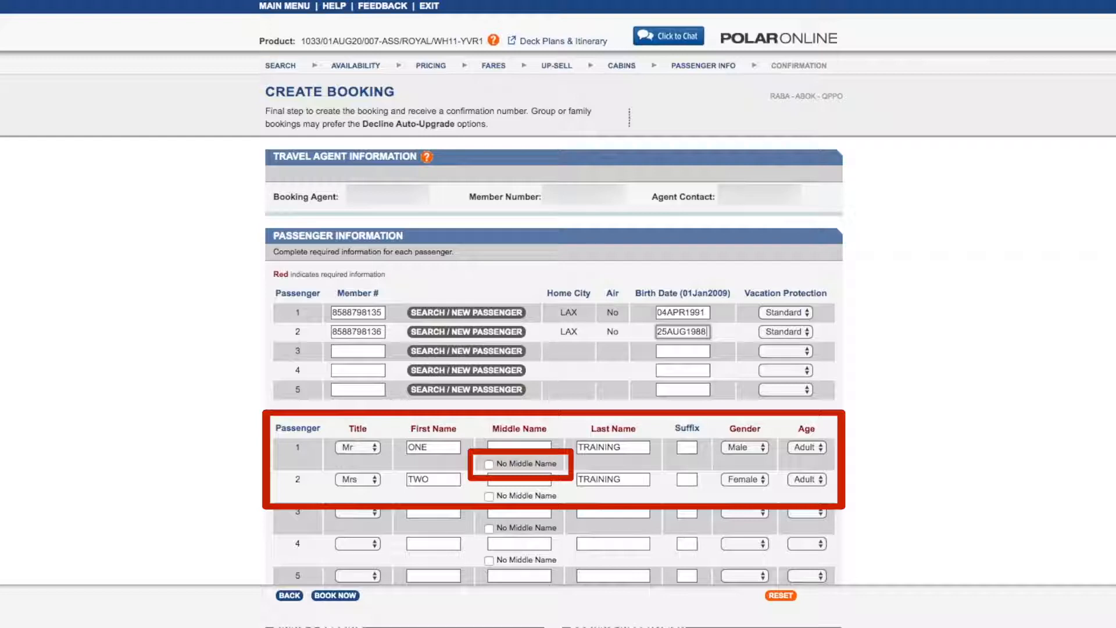
click(488, 463)
click(489, 497)
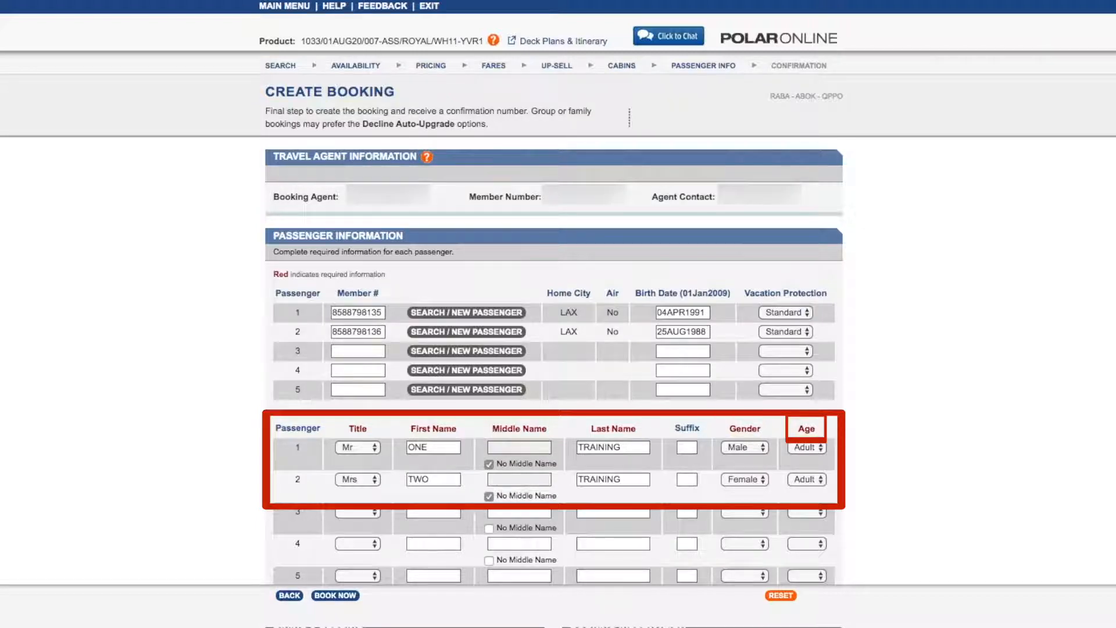
Choose 5:00 PM dining seating, table size 4, and a Queen ship bed.
scroll(558, 314, down, 10)
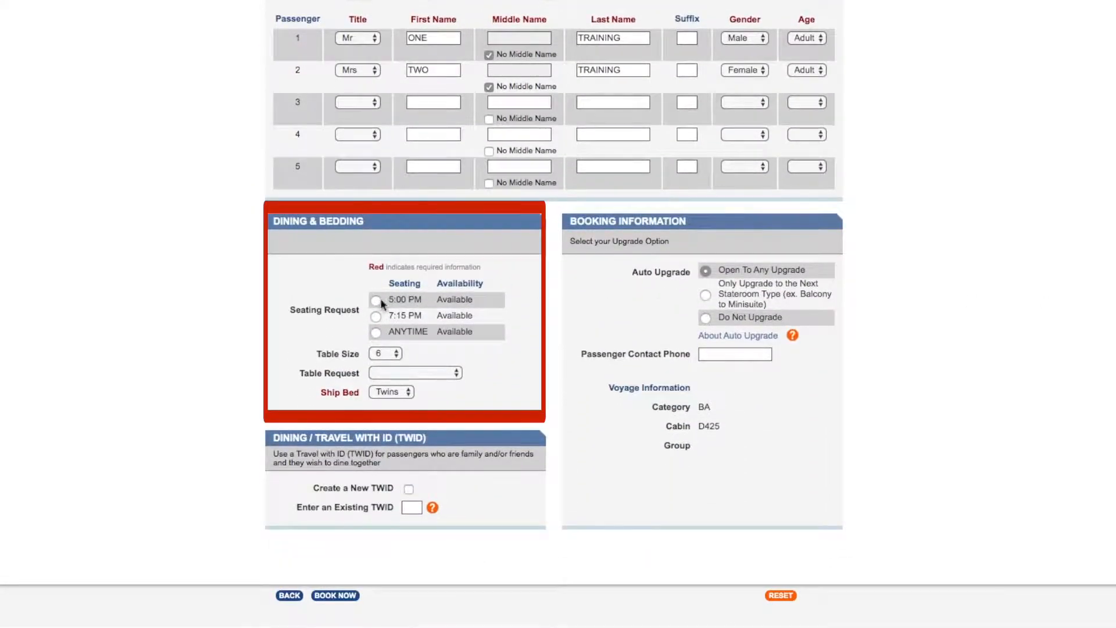
click(376, 299)
click(391, 354)
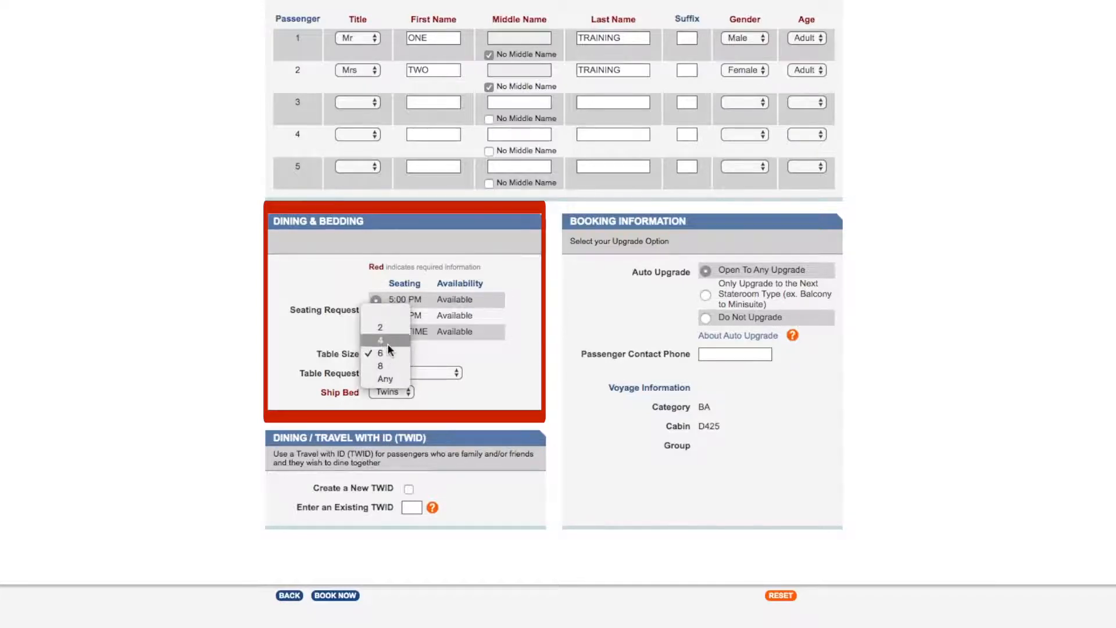
click(381, 340)
click(393, 392)
click(401, 405)
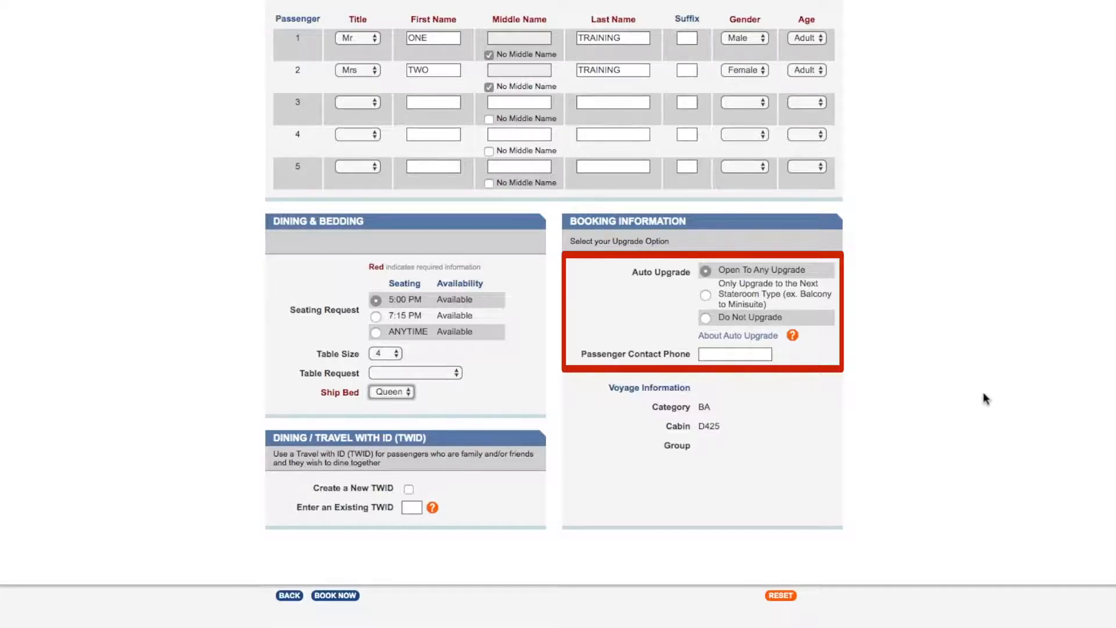
Set Auto Upgrade to Do Not Upgrade for this booking.
click(706, 317)
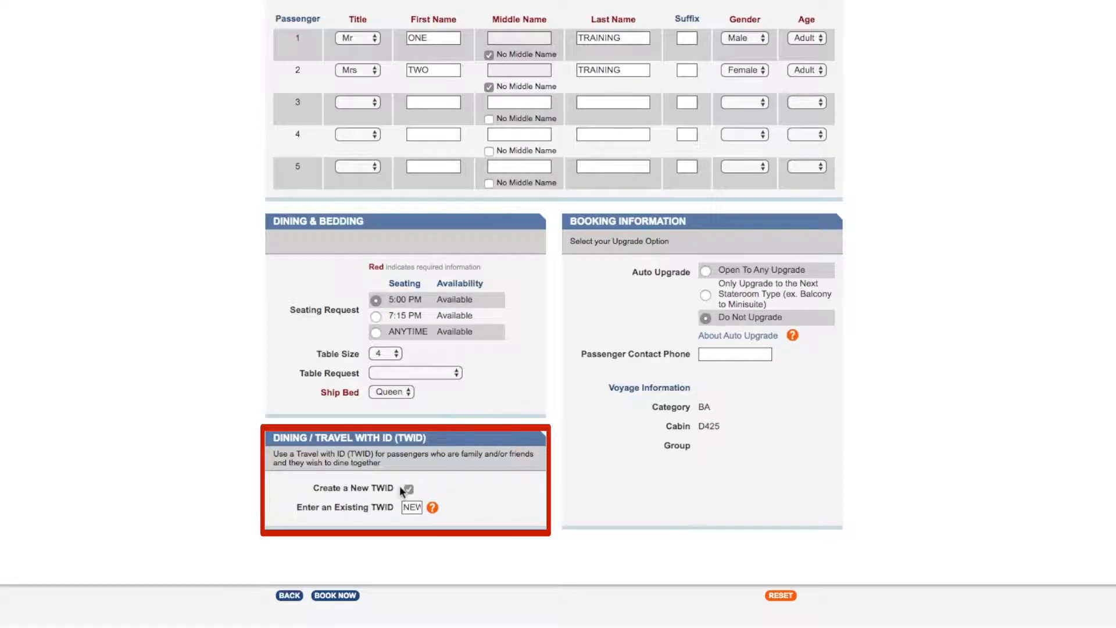
click(336, 596)
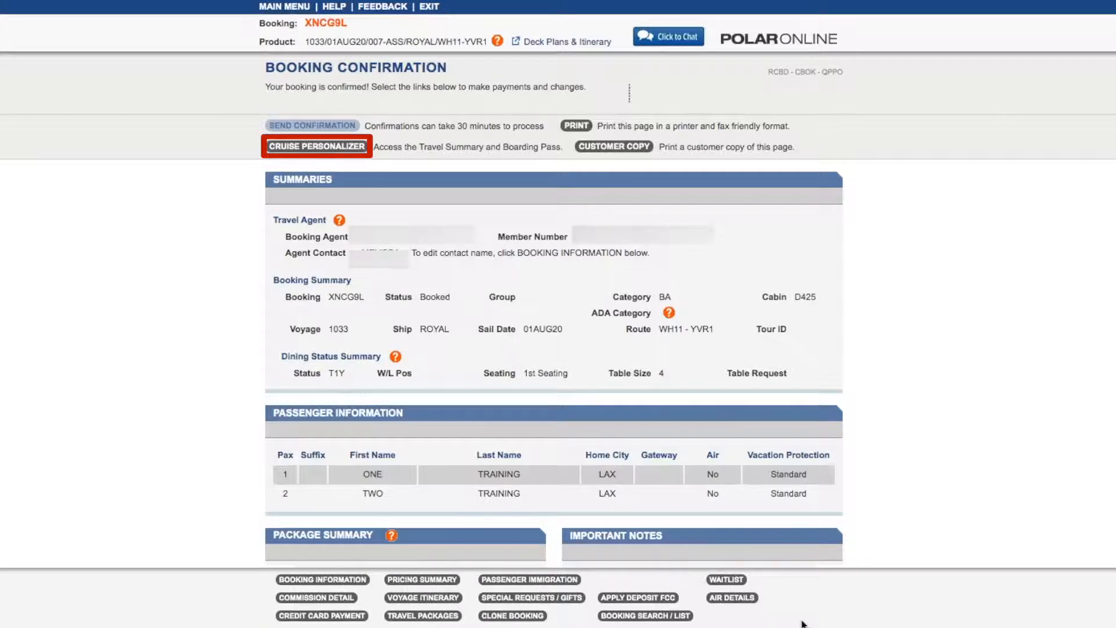
click(329, 148)
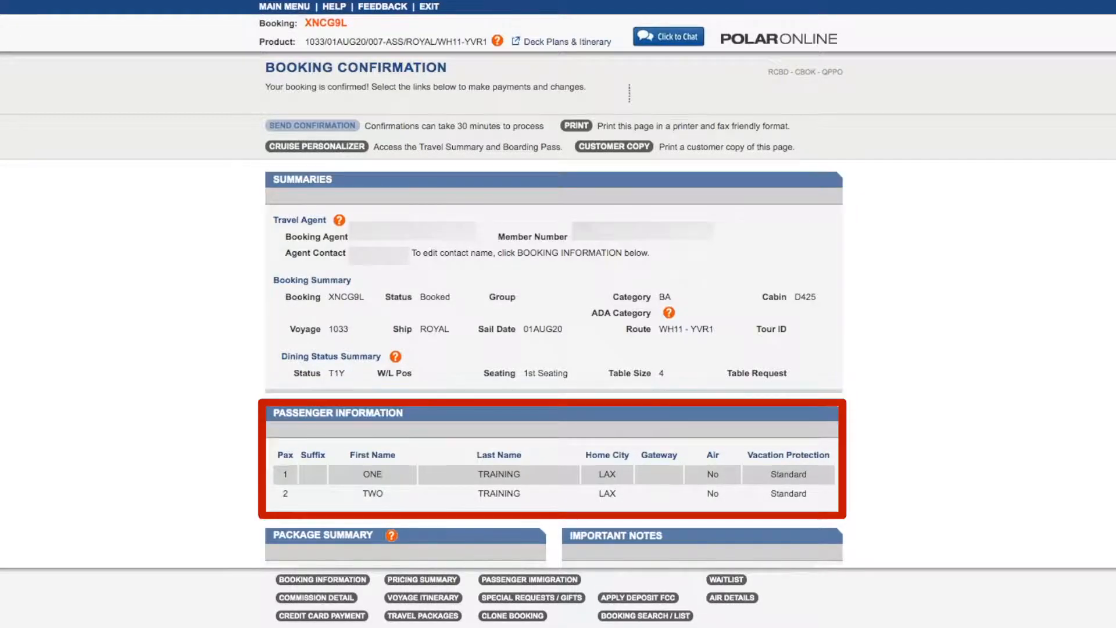
scroll(555, 291, down, 8)
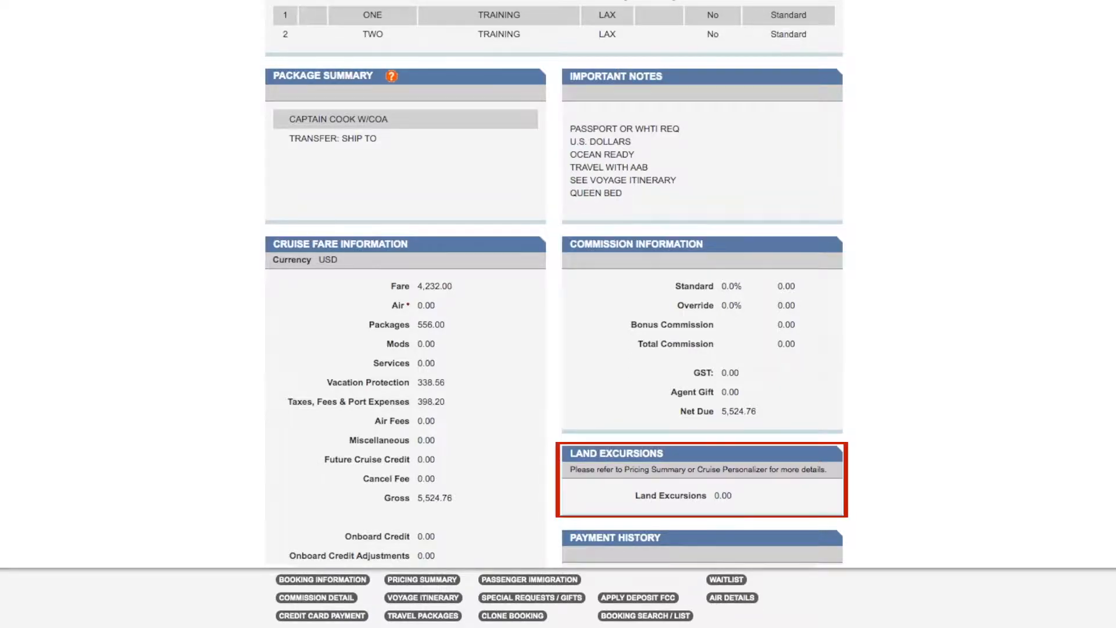
scroll(554, 282, down, 6)
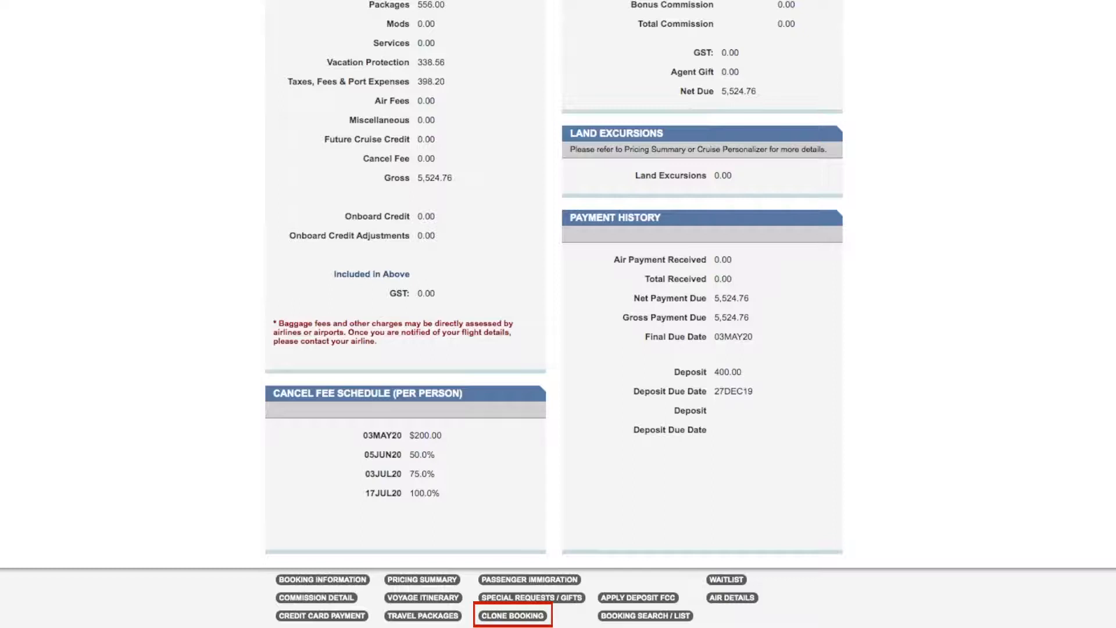
Clone booking XNCG9L and confirm, opening a new Create Booking form for the same sailing.
scroll(554, 284, up, 3)
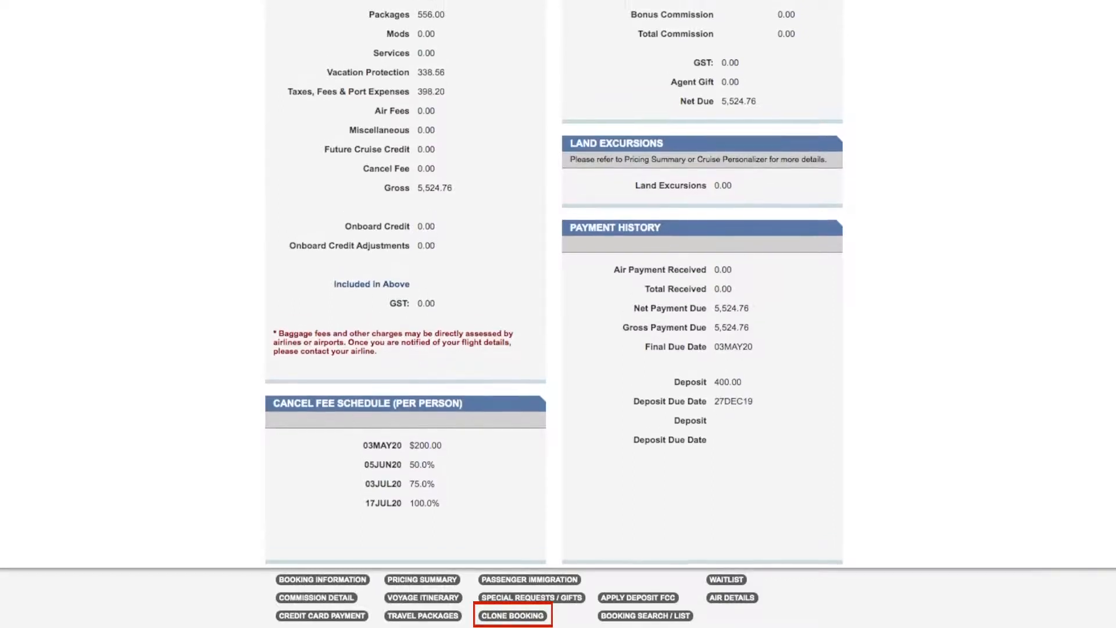
scroll(554, 284, up, 5)
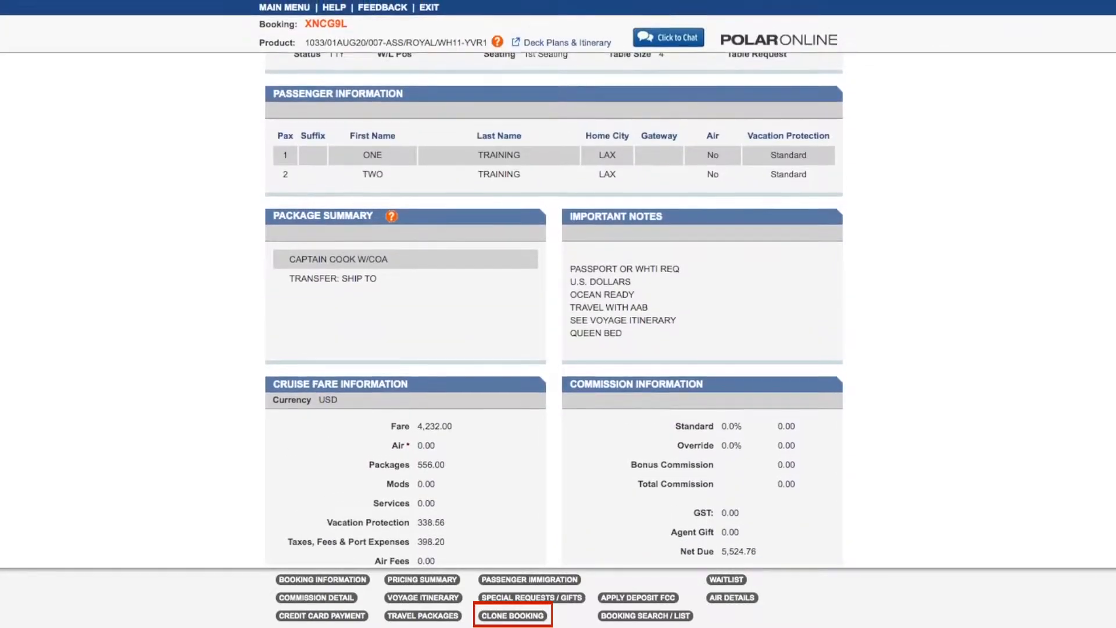
click(512, 618)
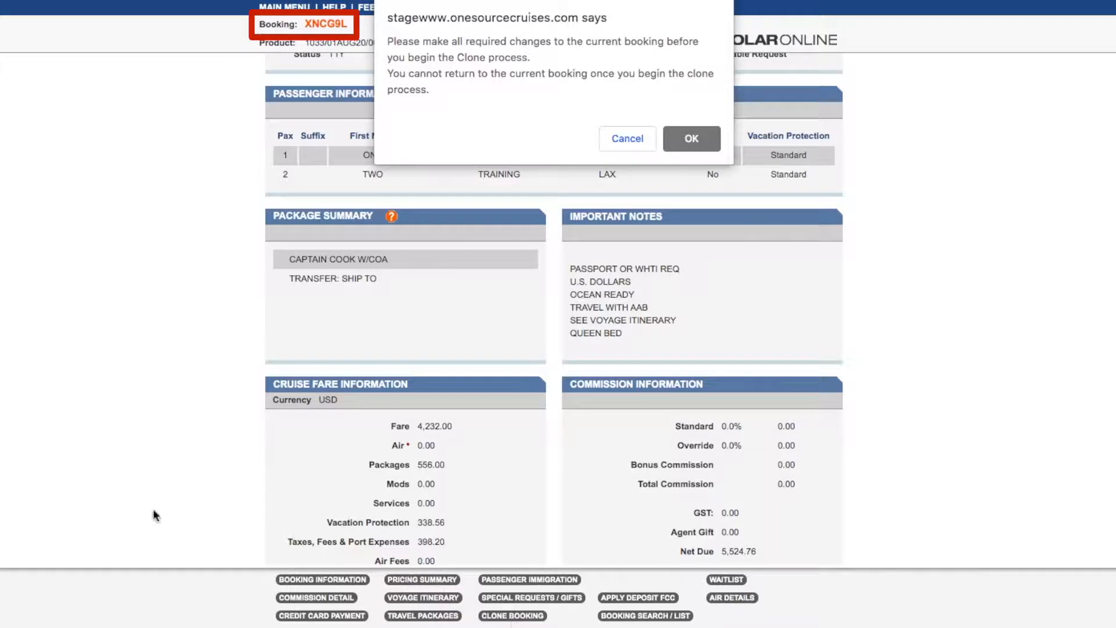
click(697, 141)
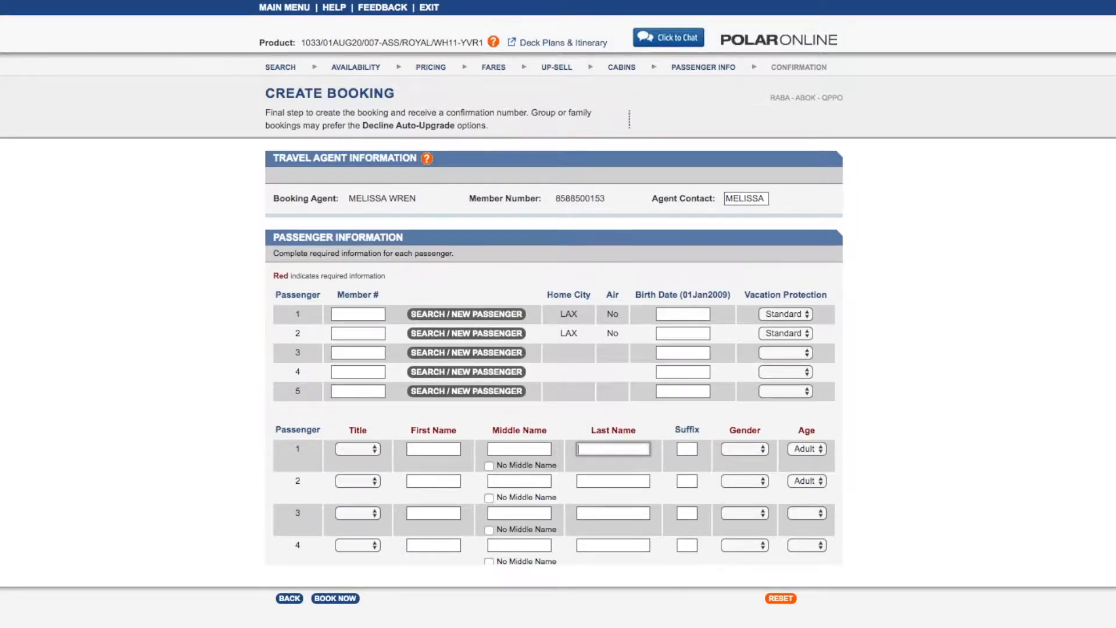
scroll(554, 290, down, 5)
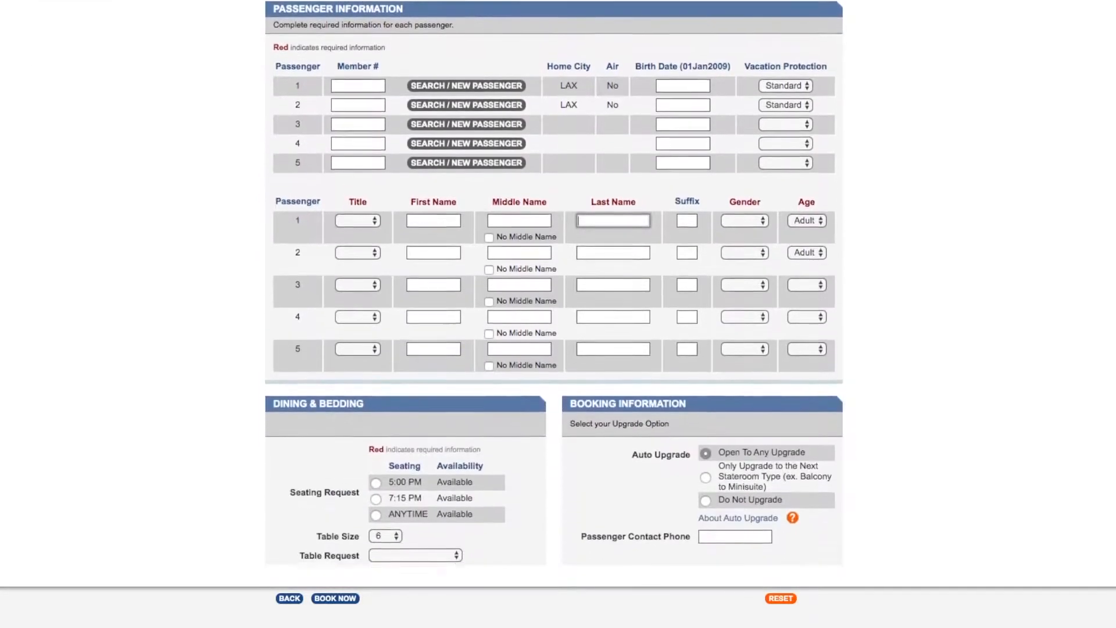
scroll(553, 290, down, 4)
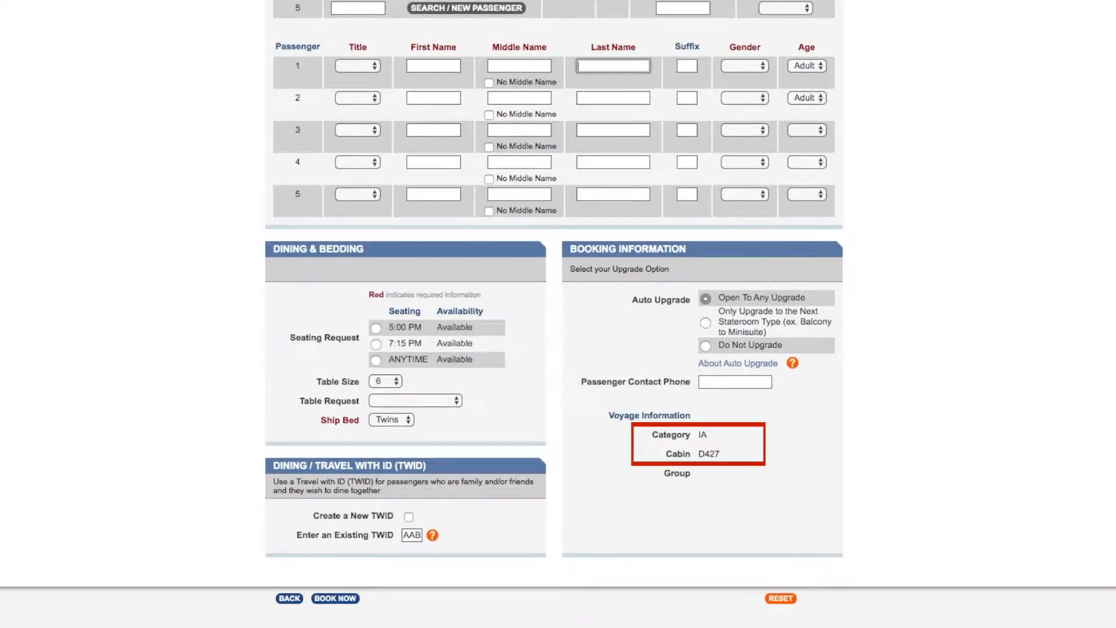
scroll(554, 291, up, 4)
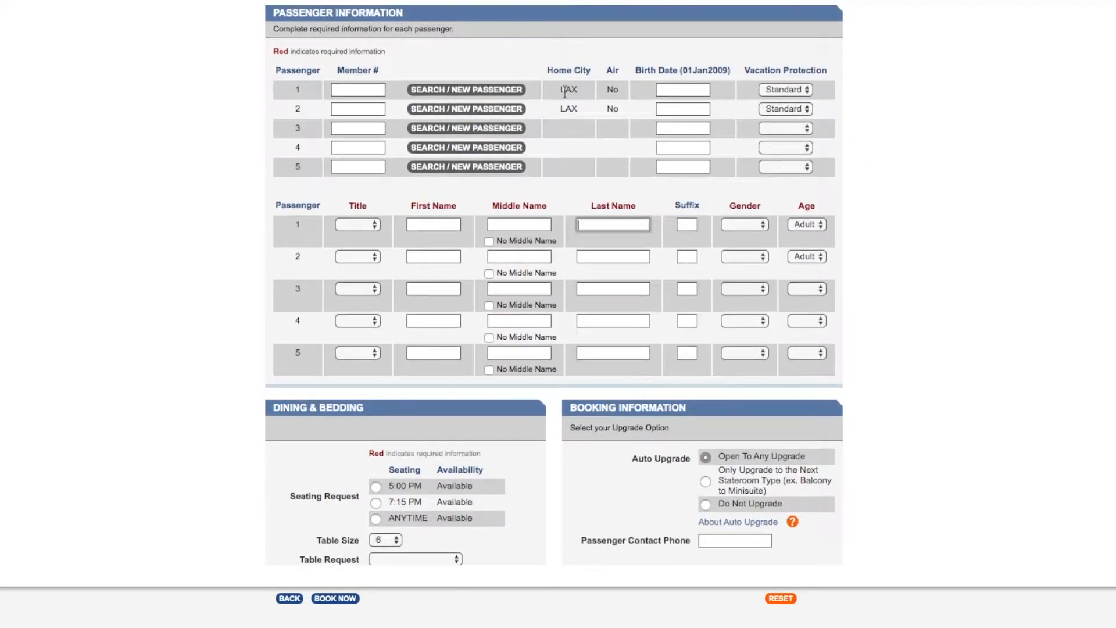
click(471, 93)
click(464, 233)
text(1234567891)
click(502, 234)
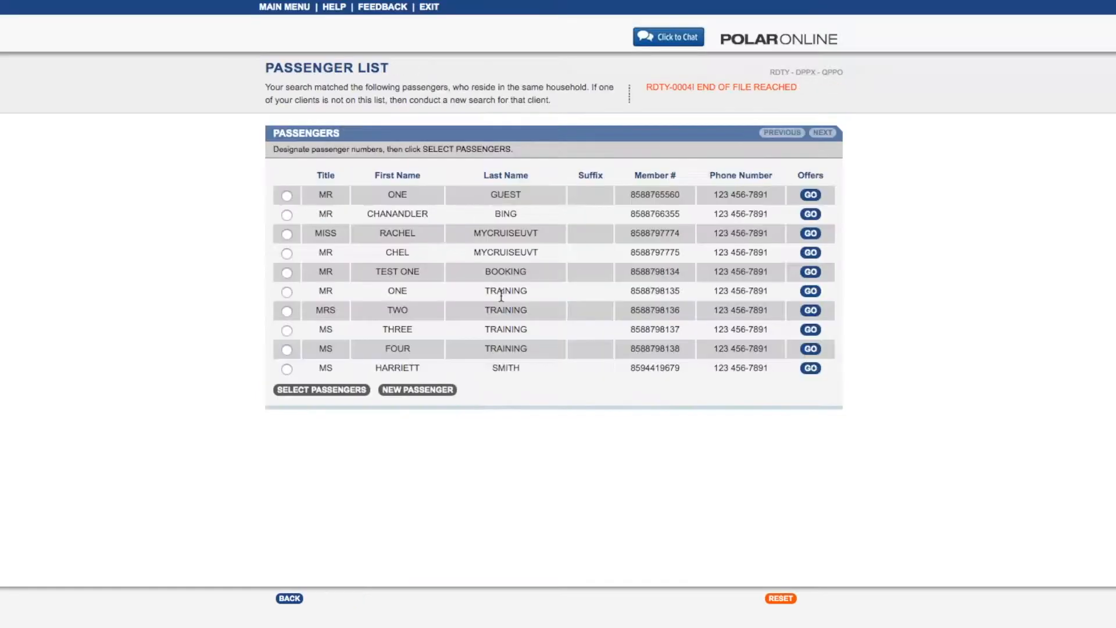
click(286, 330)
click(322, 390)
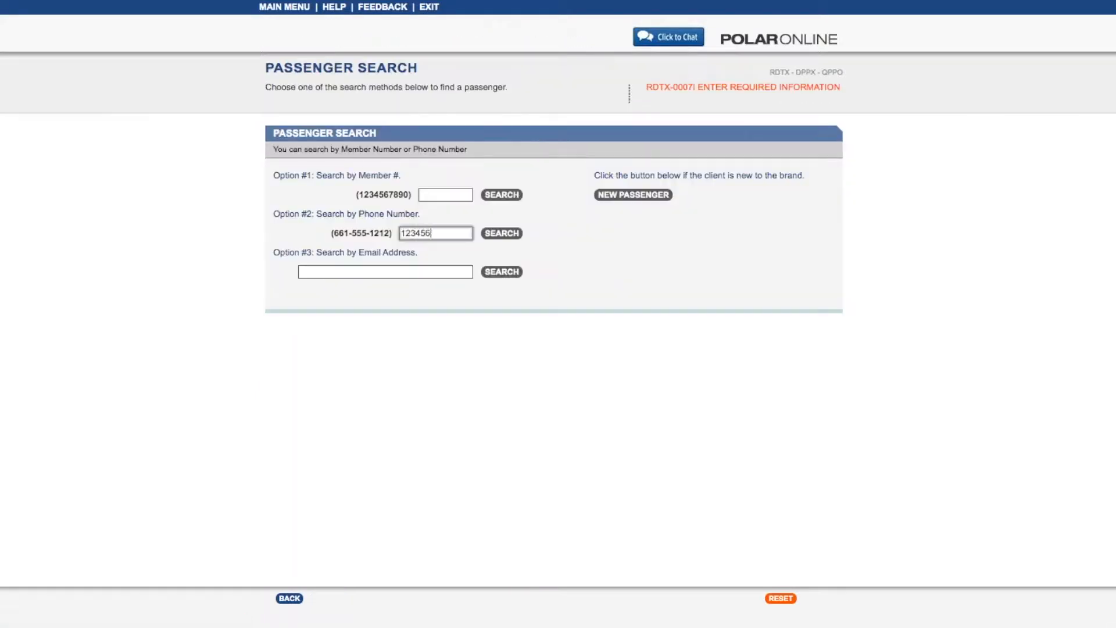
Search by phone ending 7891 and add the second household member as passenger 2.
text(7891)
key(Return)
click(284, 350)
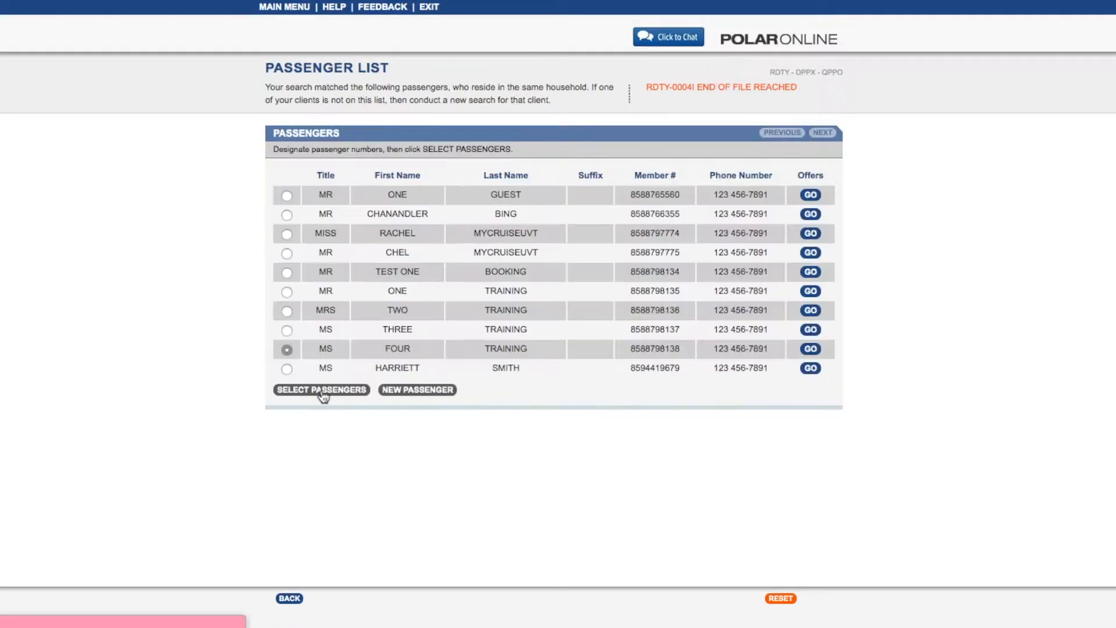
click(323, 390)
Book the cloned cruise, confirming XNCG9P in cabin D427.
click(336, 601)
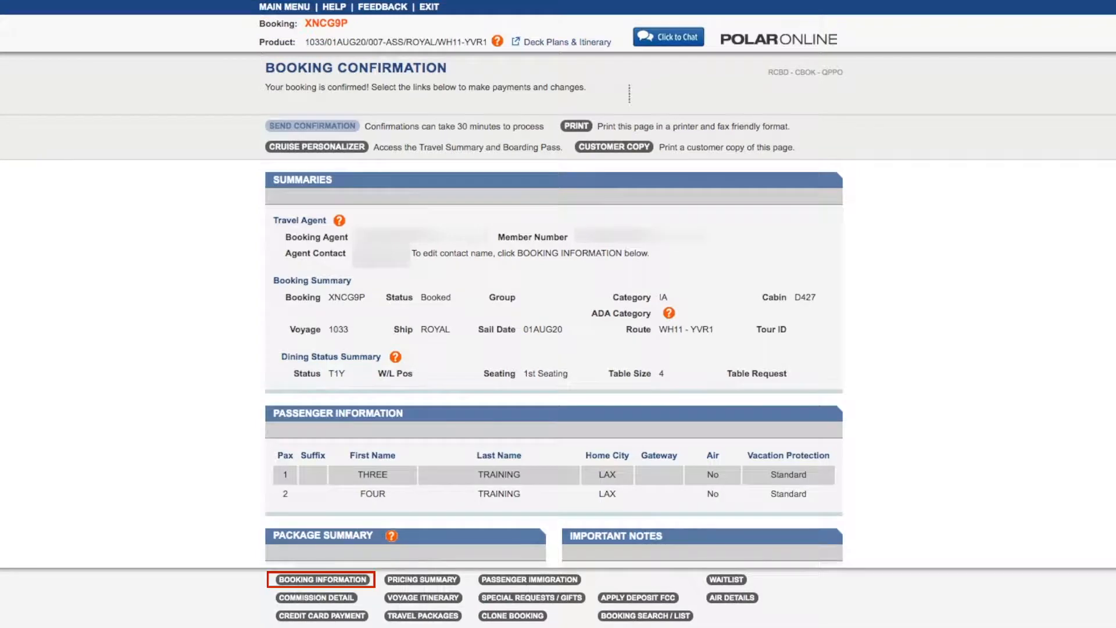
Check booking information and the TWID list for AAB, then view booked shore excursions.
click(308, 579)
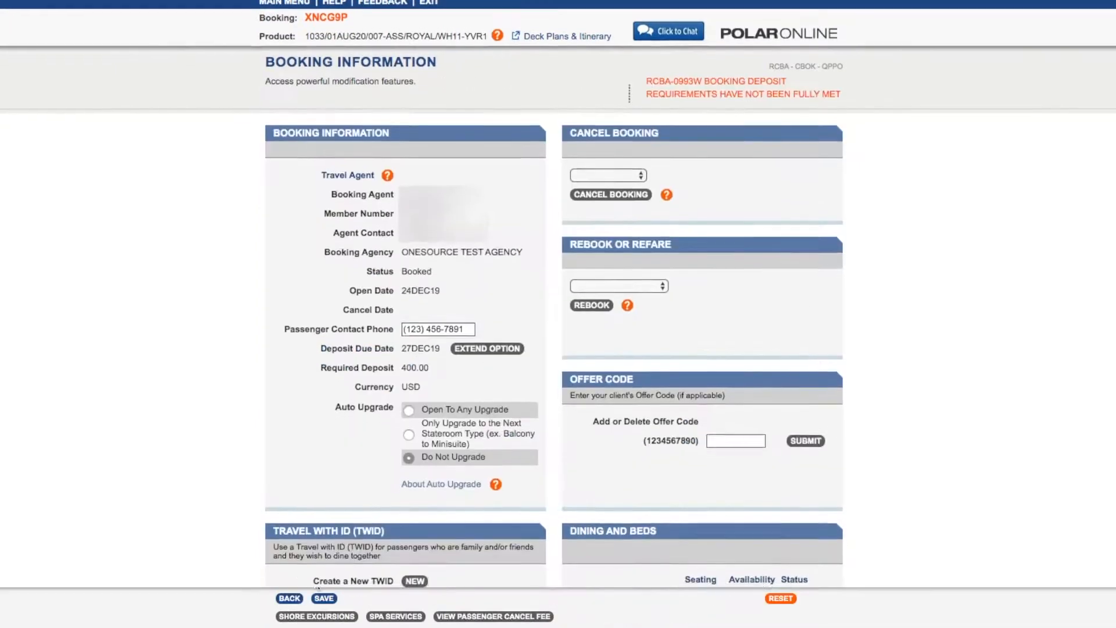
scroll(317, 584, down, 5)
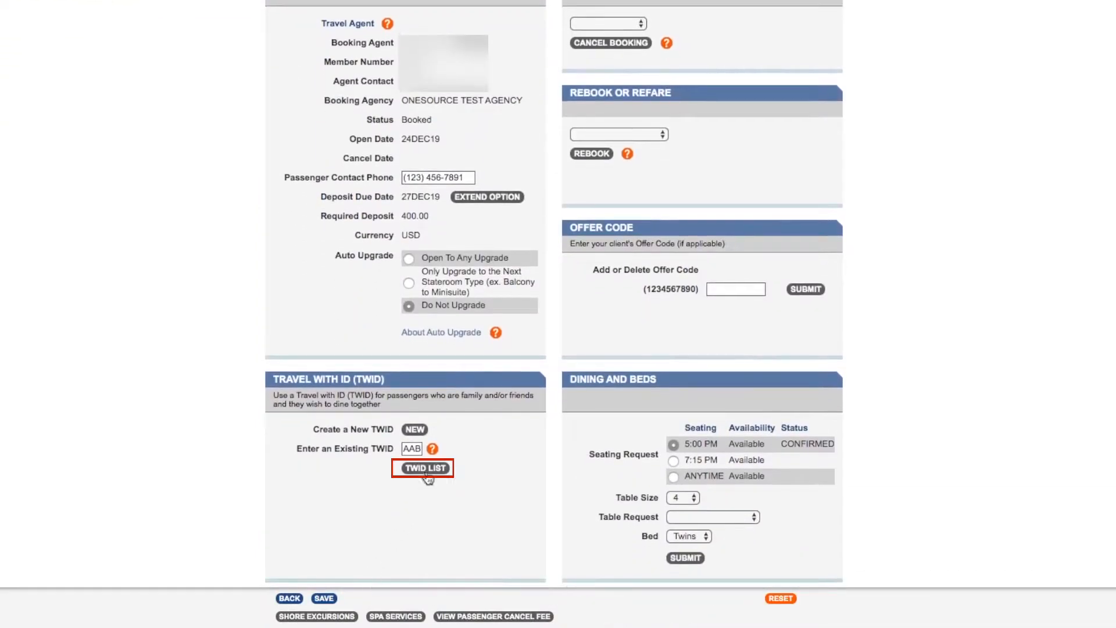
click(426, 470)
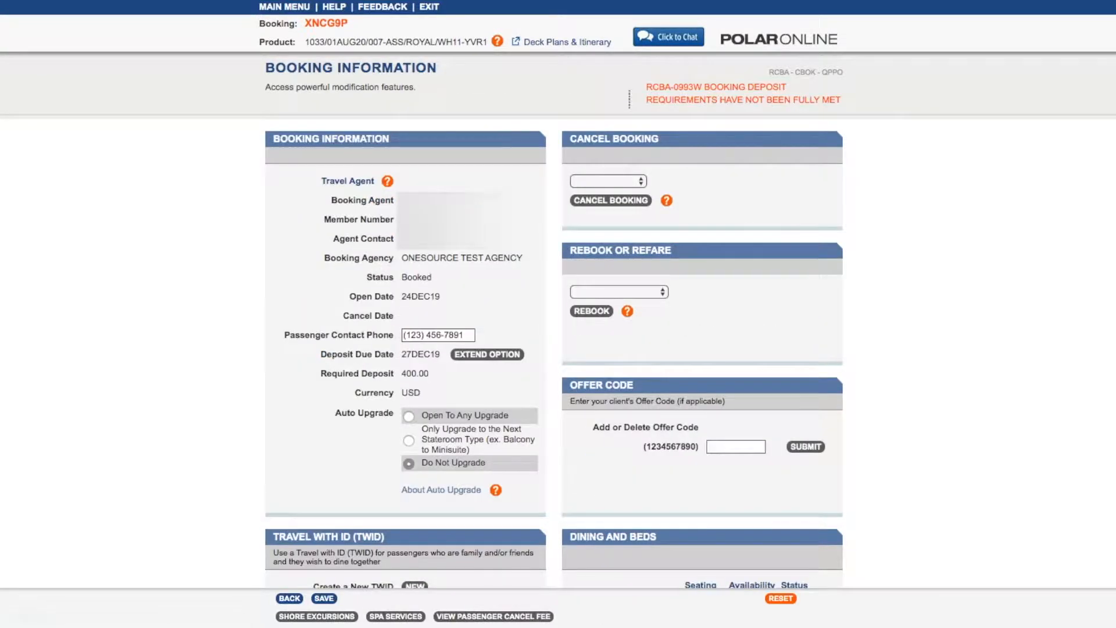
click(313, 618)
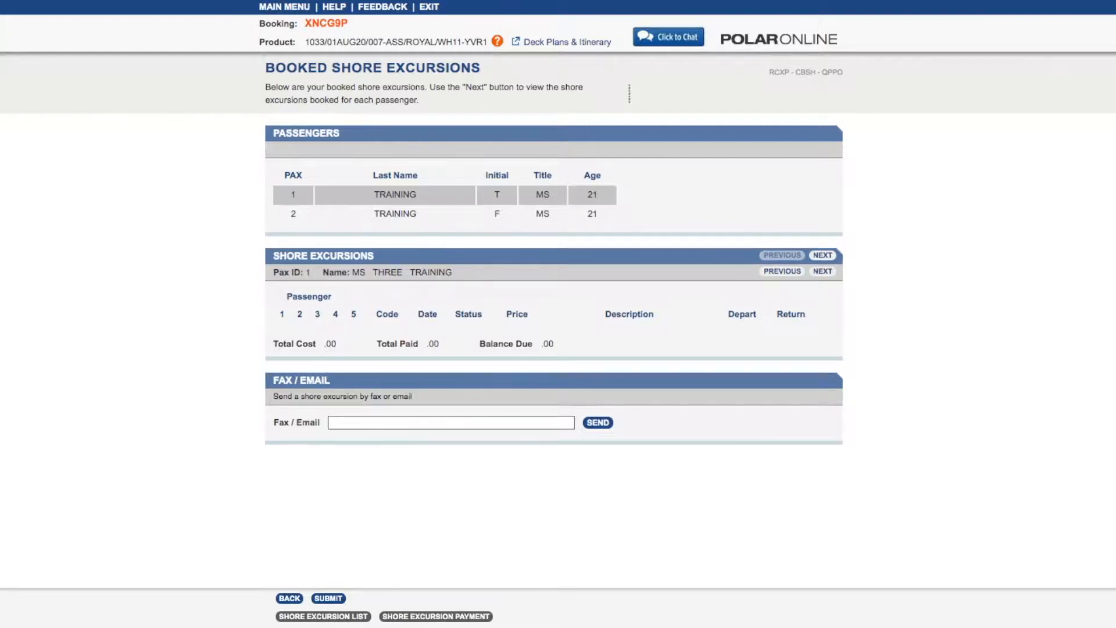
Add the JNU 100A Mendenhall Glacier excursion for passengers 1 and 2 and submit it.
click(359, 620)
click(360, 620)
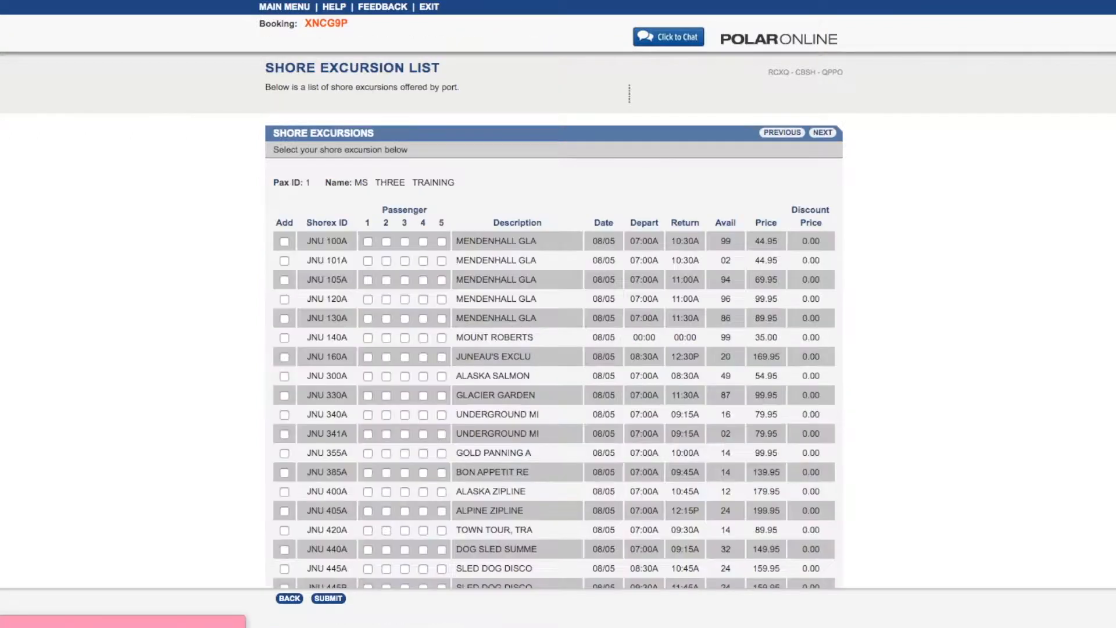
click(368, 242)
click(404, 241)
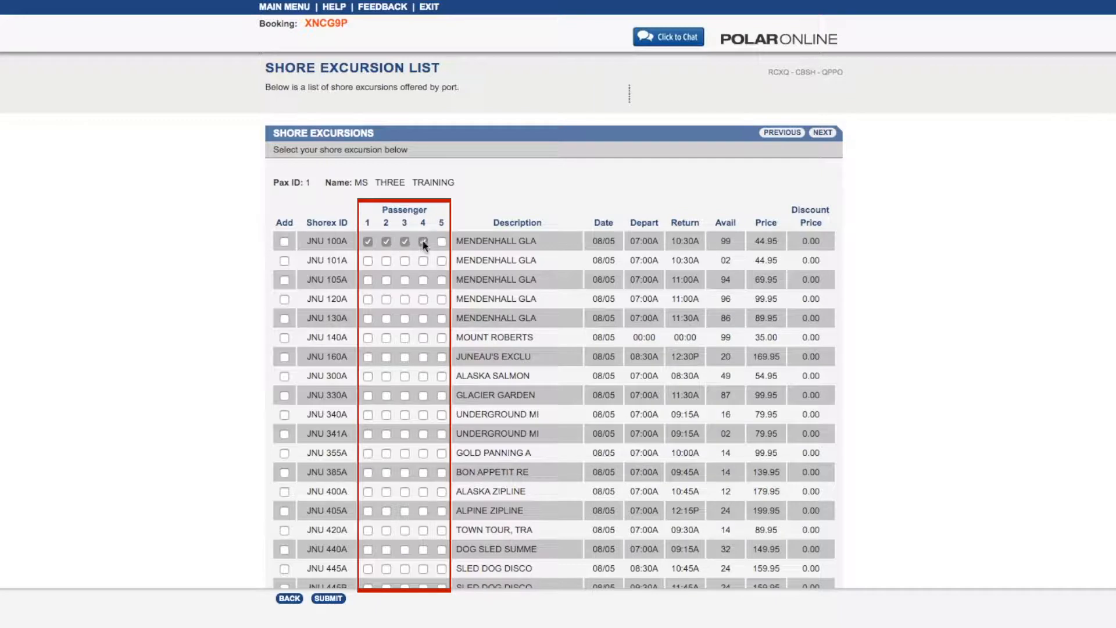
click(423, 242)
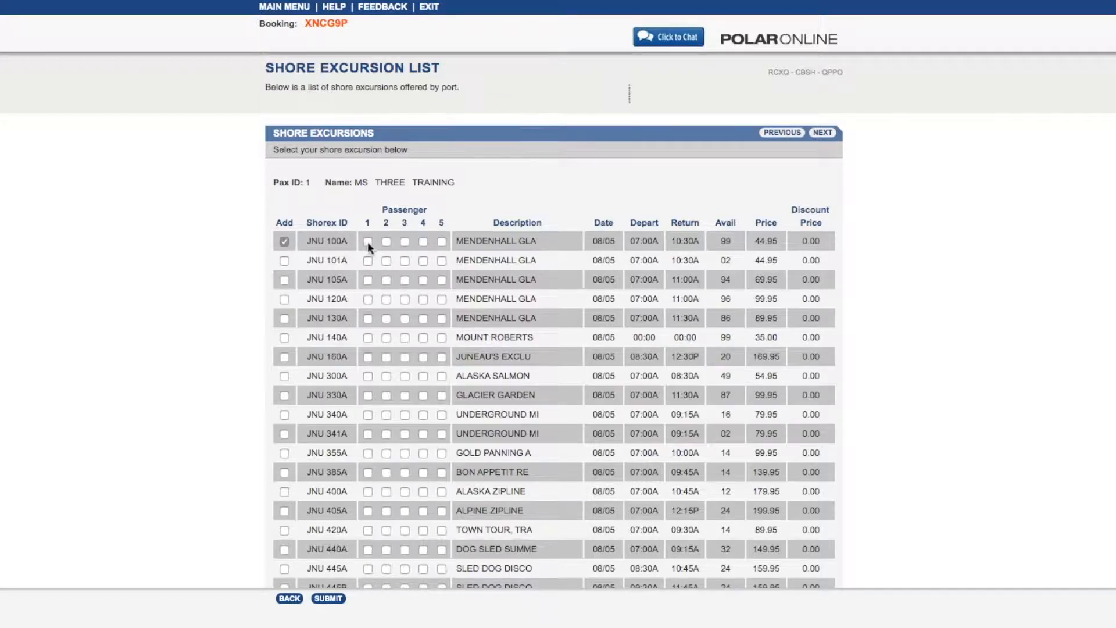
click(386, 242)
click(334, 600)
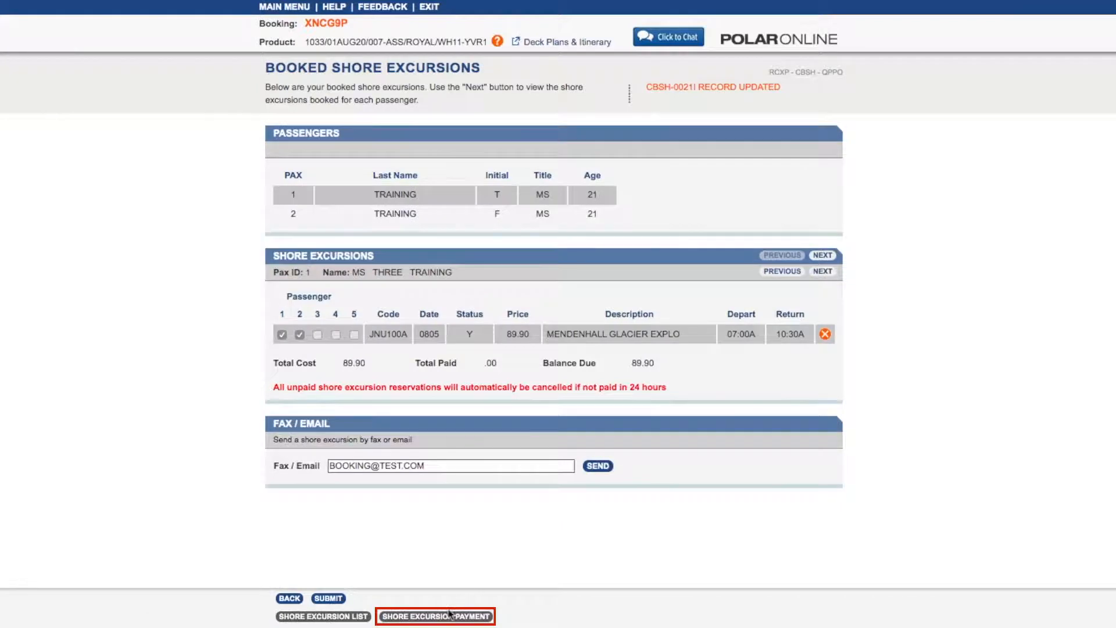
click(437, 617)
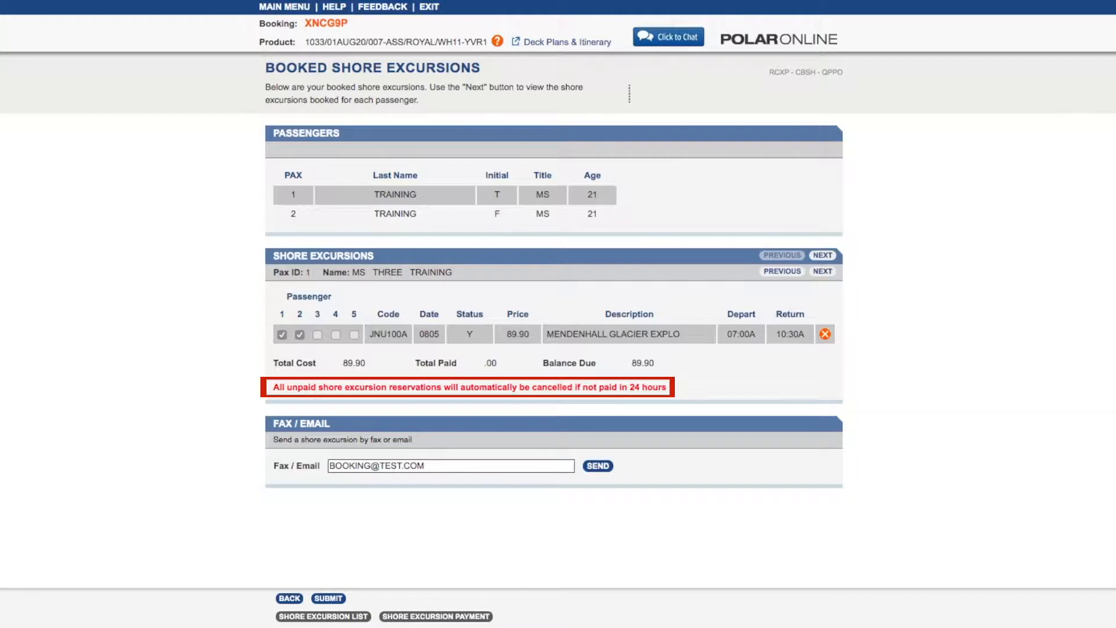
Review the empty spa services list, then return to the booking's pricing summary.
click(289, 598)
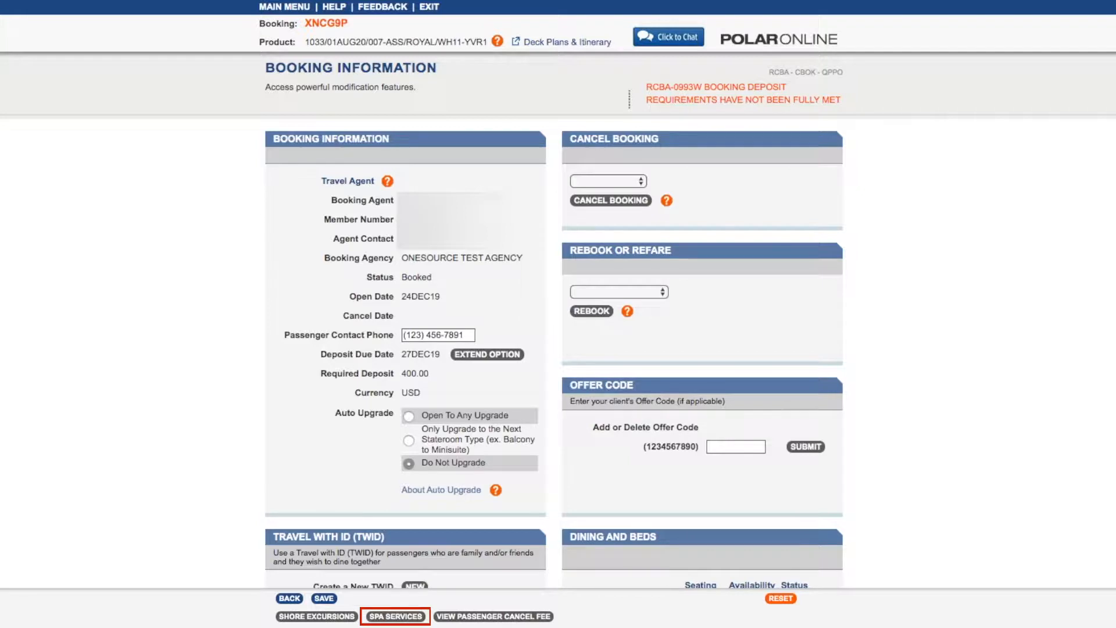
click(407, 618)
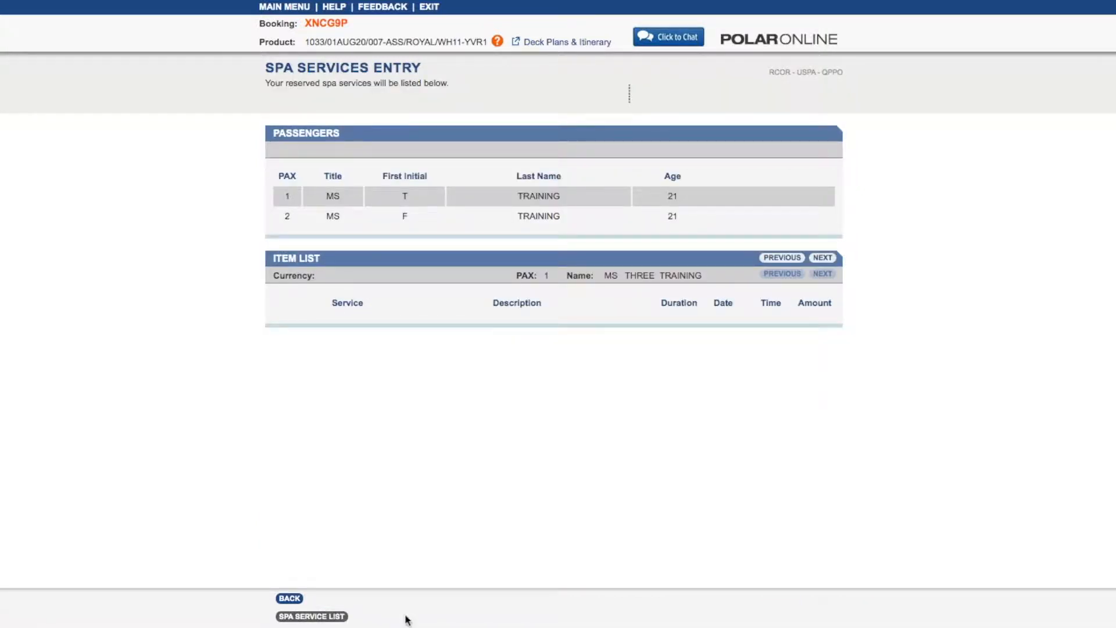
click(306, 617)
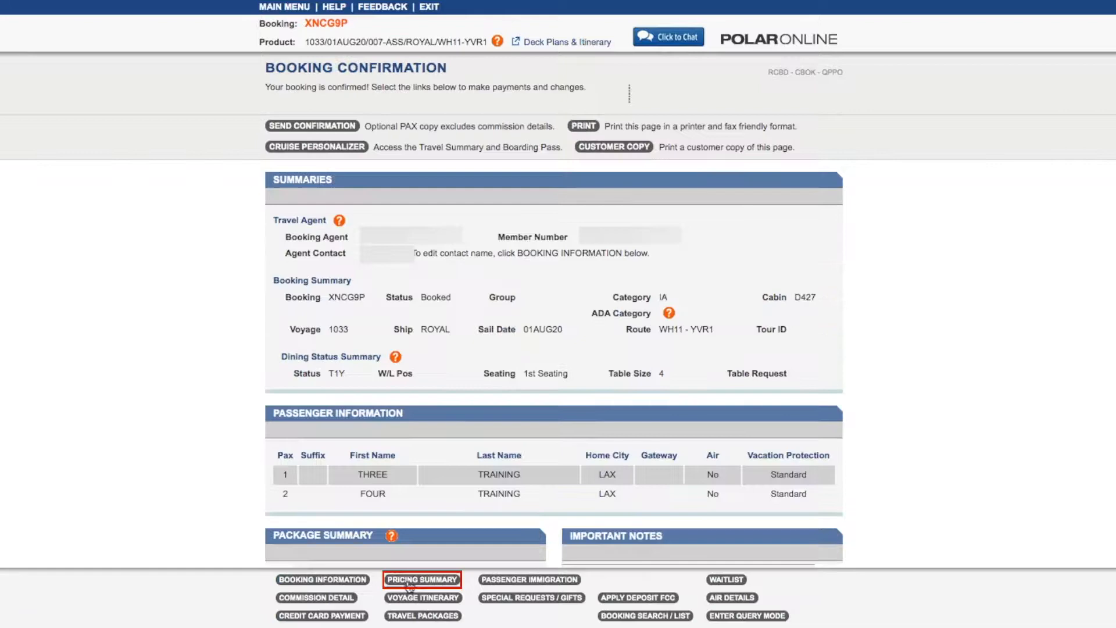
click(409, 580)
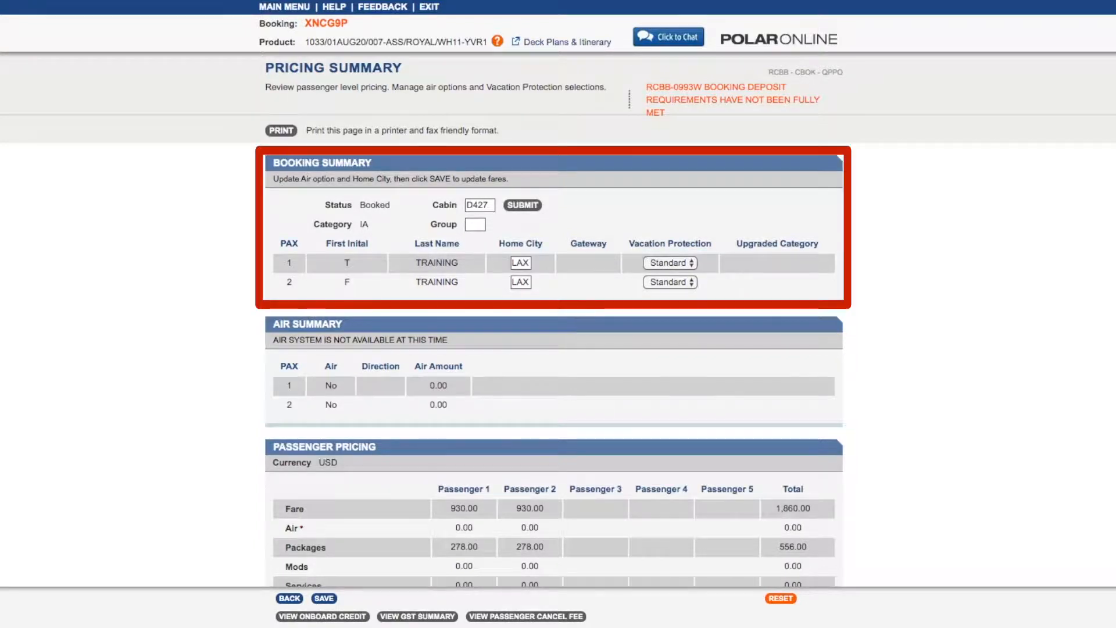
Scroll through the passenger pricing and confirm neither passenger has any onboard credit.
scroll(558, 295, down, 8)
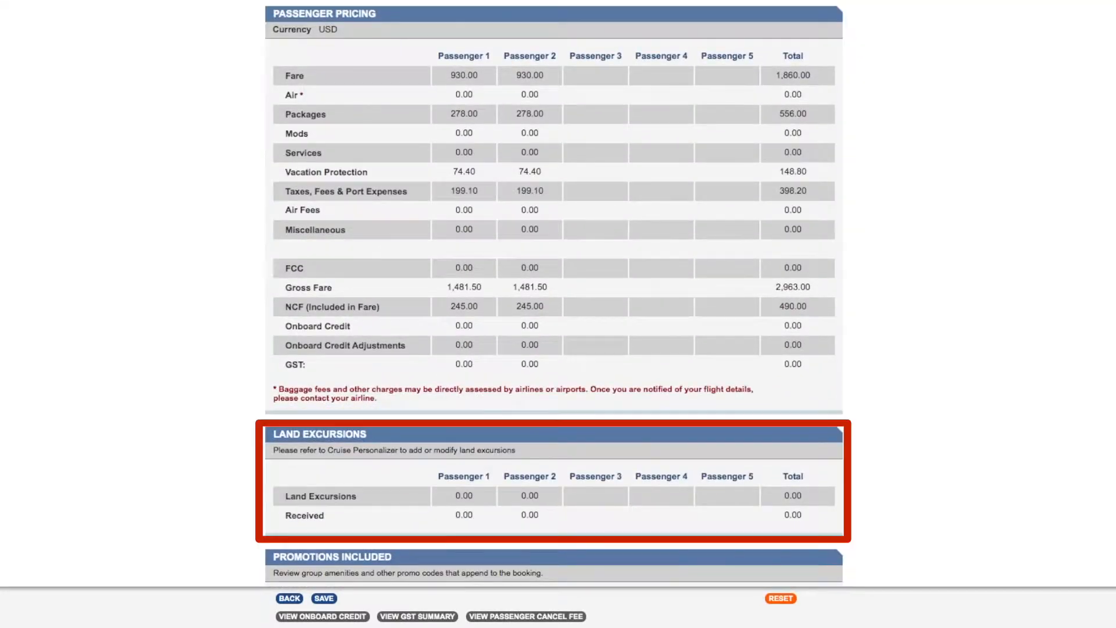
scroll(558, 294, down, 5)
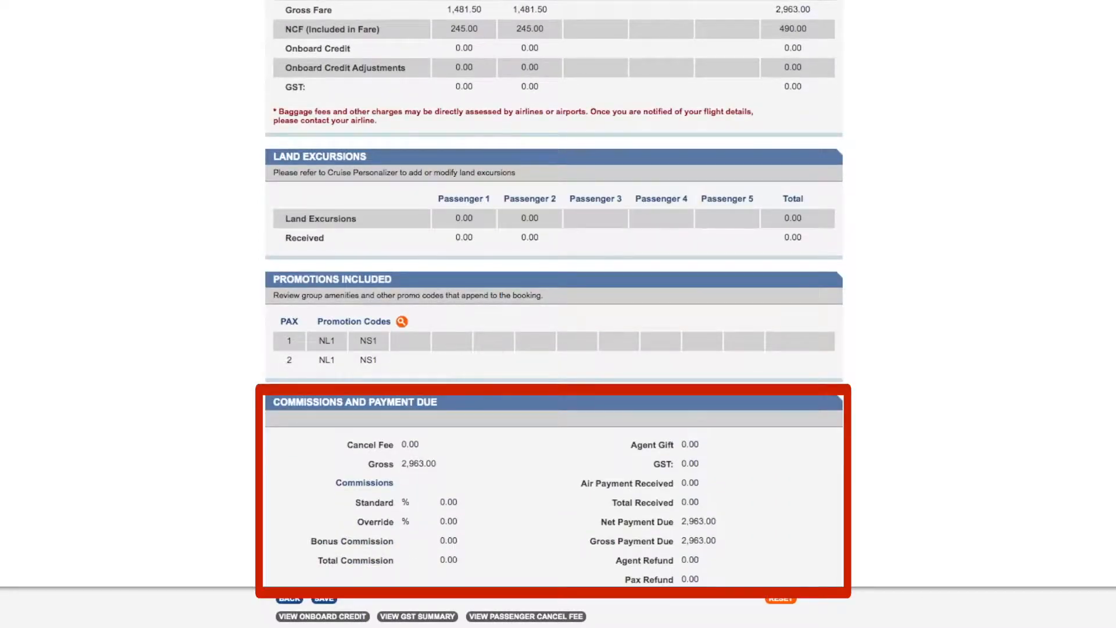
click(323, 618)
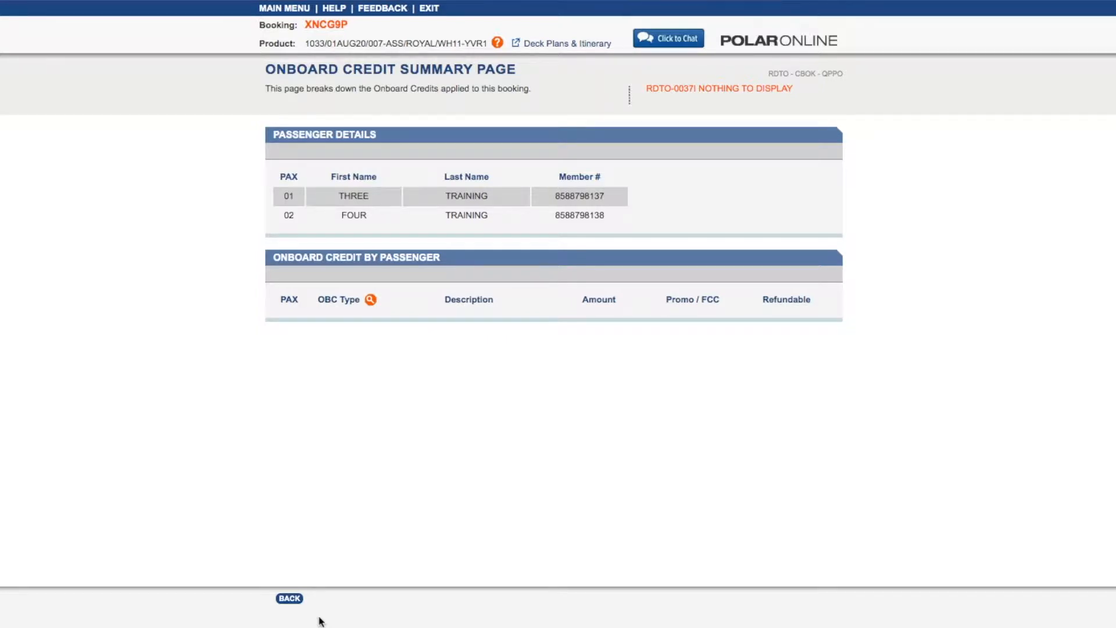
click(290, 598)
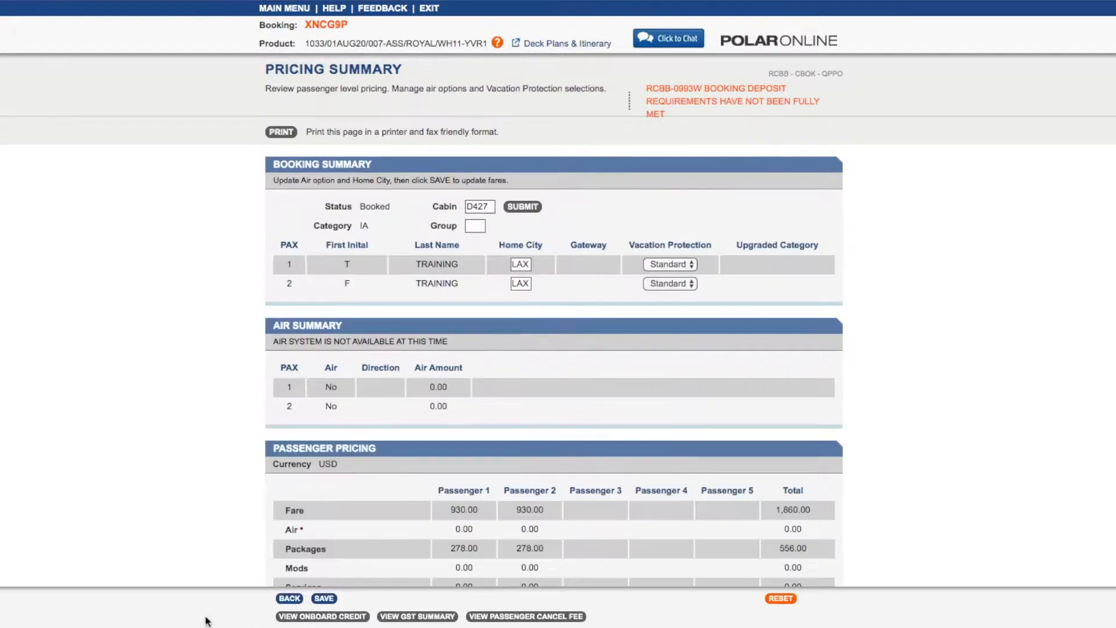
Check passenger 01's cancellation fees, which show no cancel dates or fees.
click(572, 617)
click(340, 191)
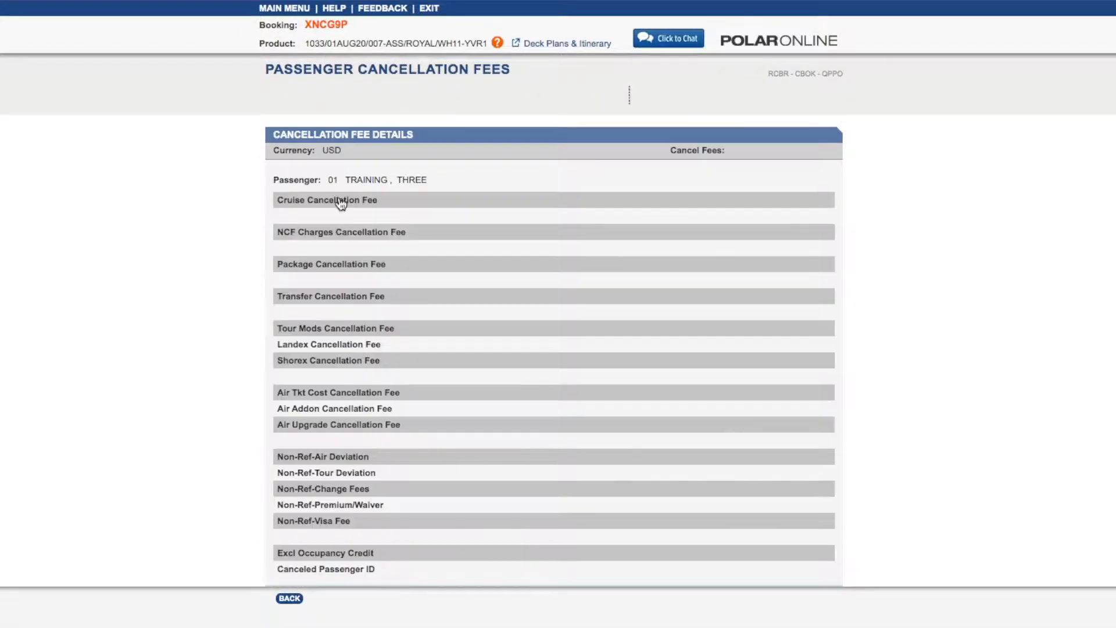
click(289, 600)
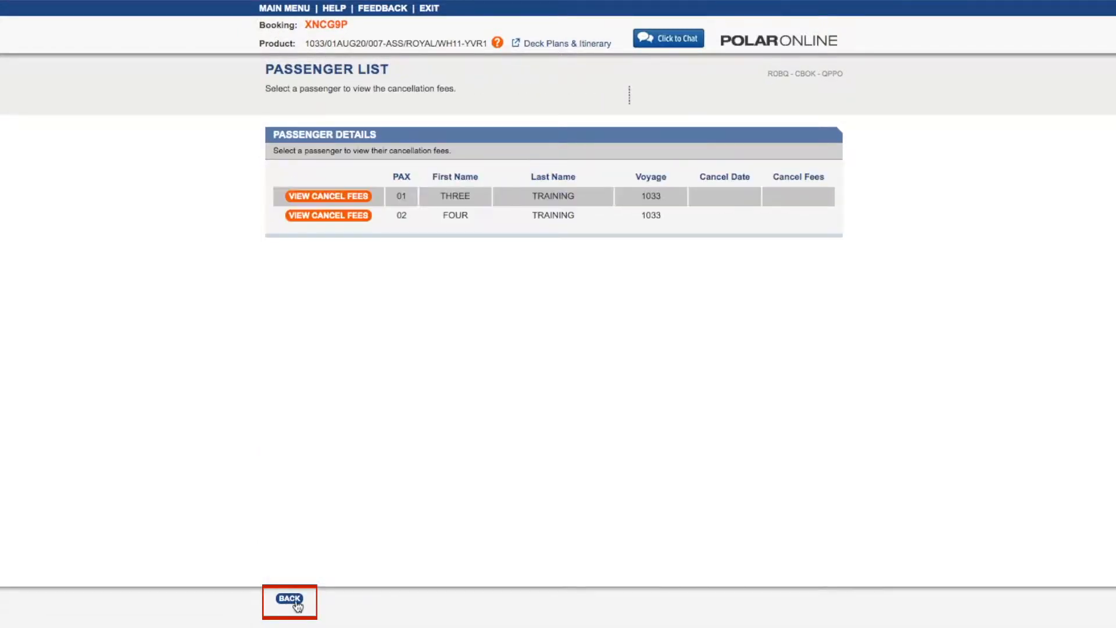
click(290, 598)
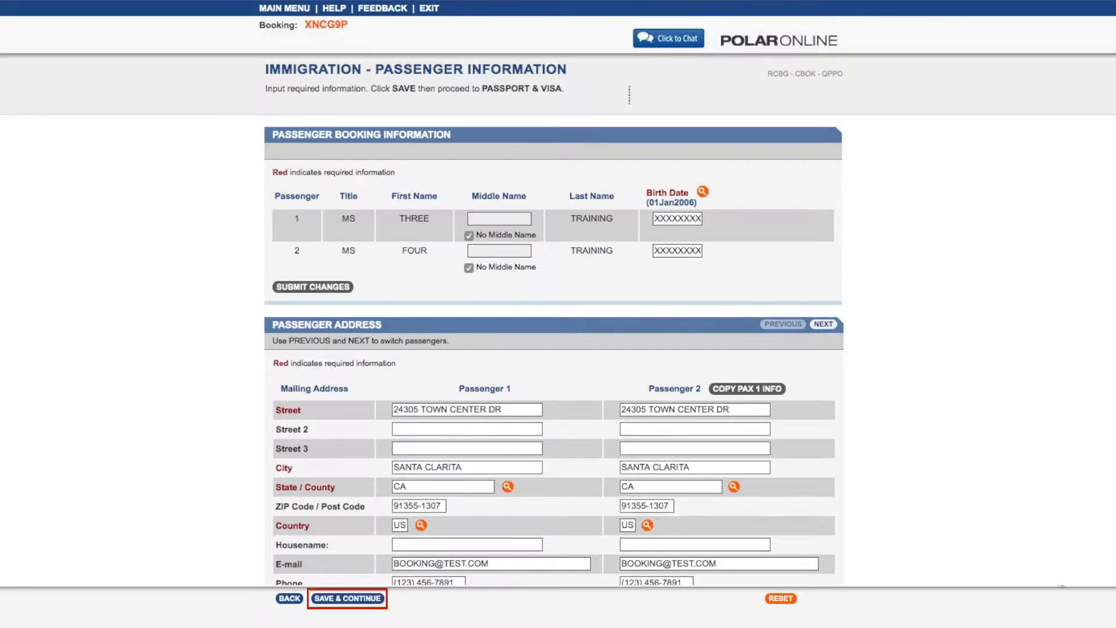
Look over the Passport & Visa and Emergency Contact immigration pages.
click(357, 599)
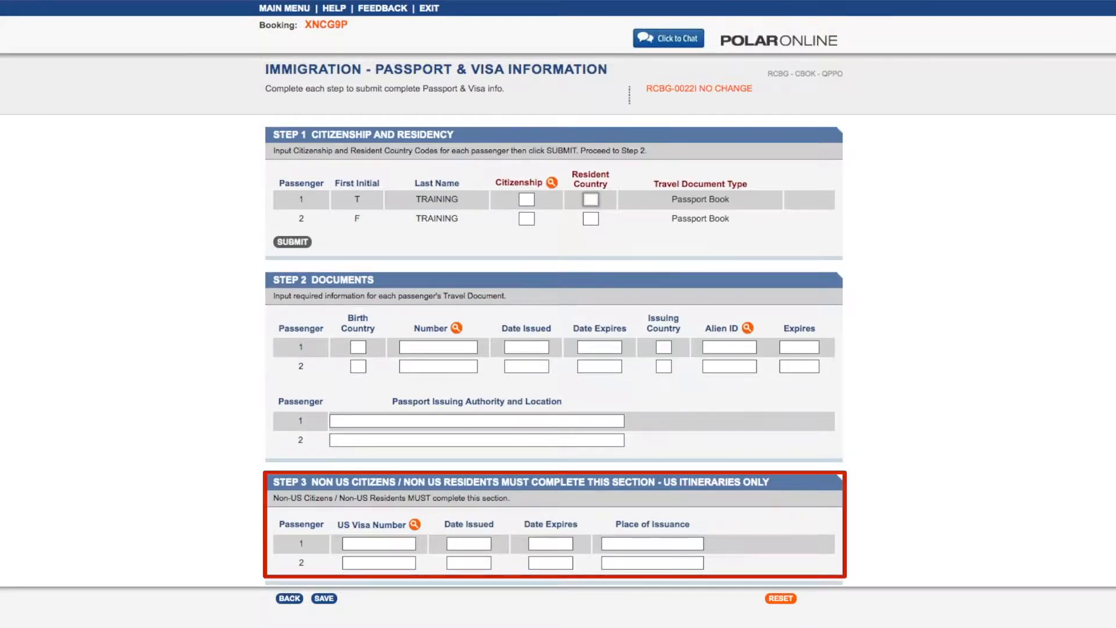
scroll(558, 293, down, 4)
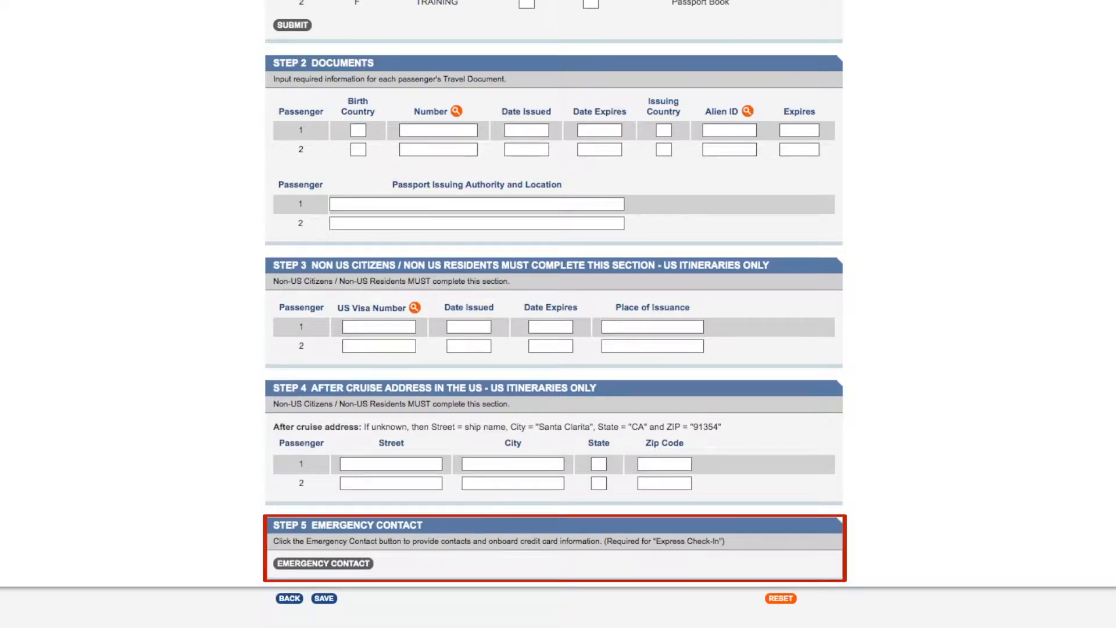
click(308, 573)
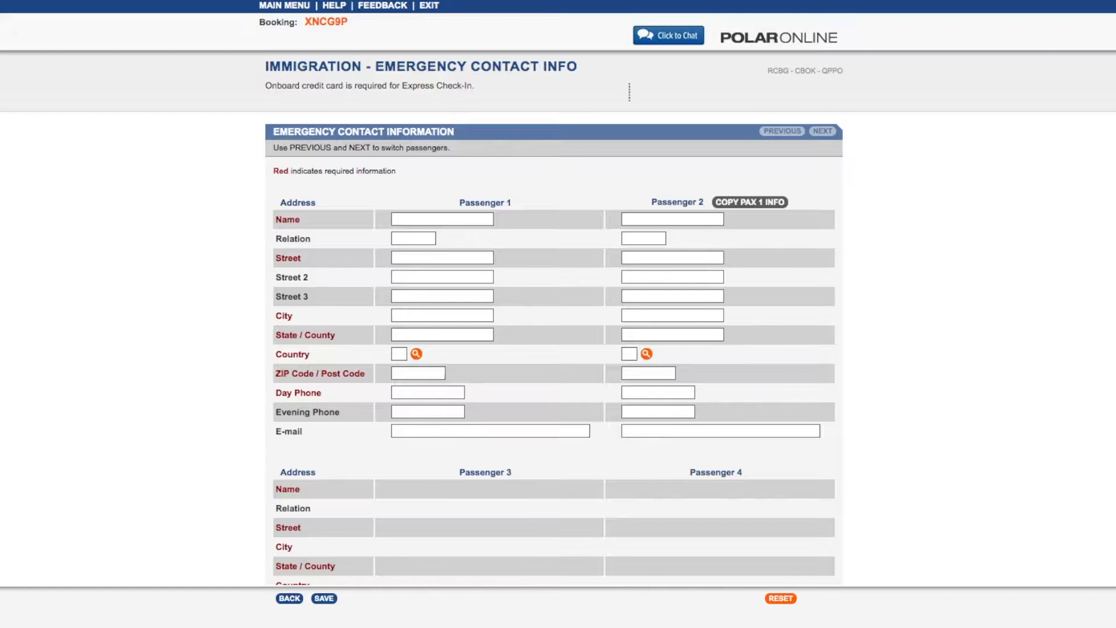
scroll(1106, 563, down, 5)
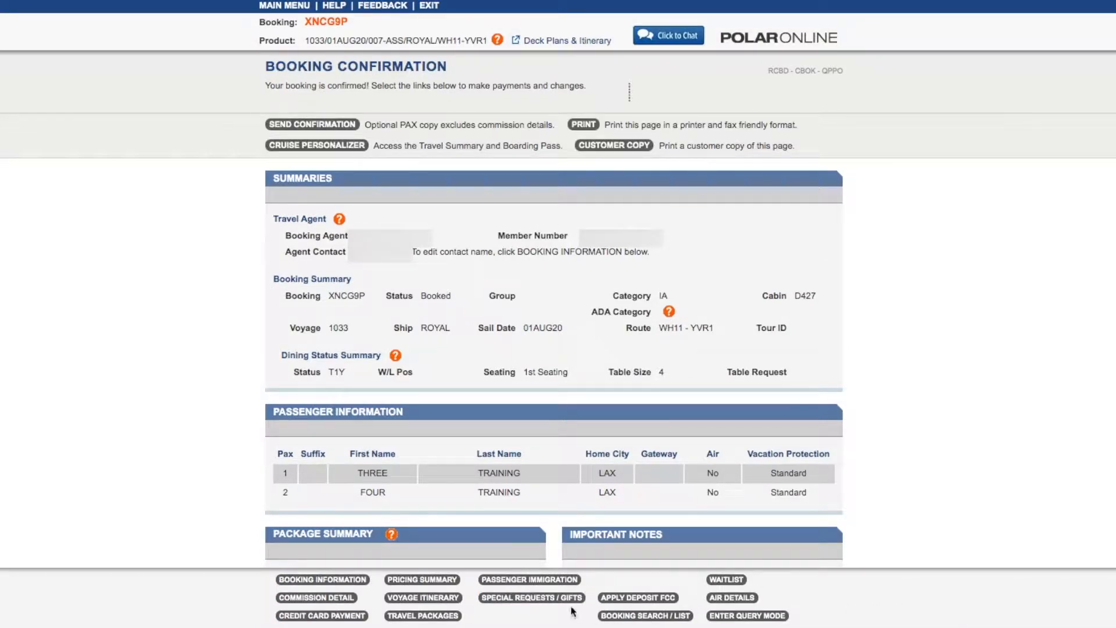
Pick the 1001 Birthday celebrate-onboard item from the Celebrations requests.
click(520, 599)
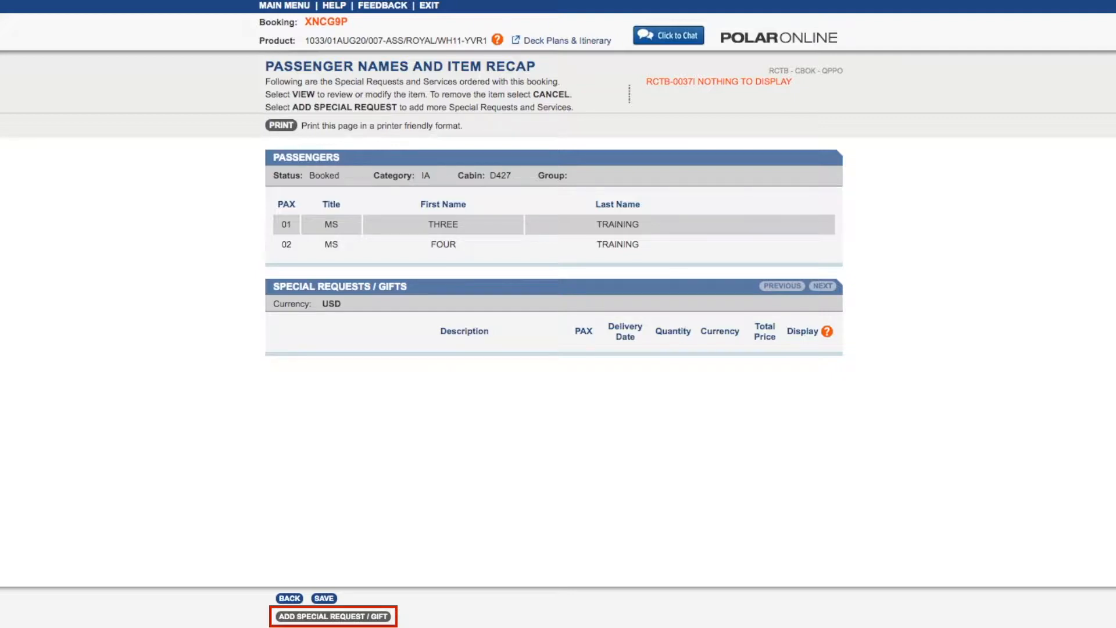
click(360, 617)
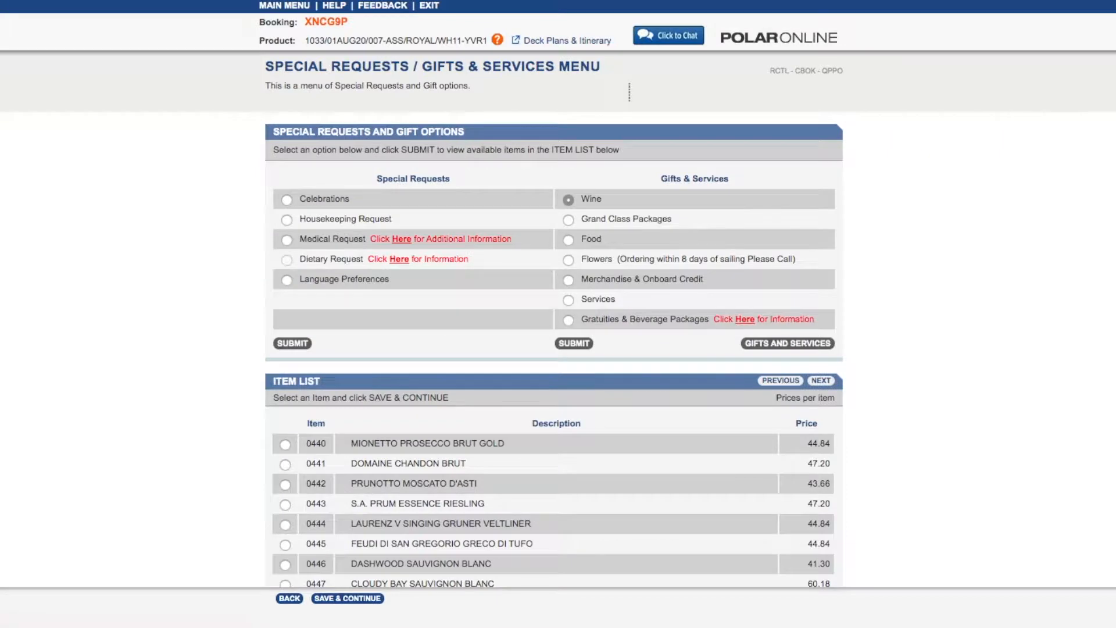
click(288, 201)
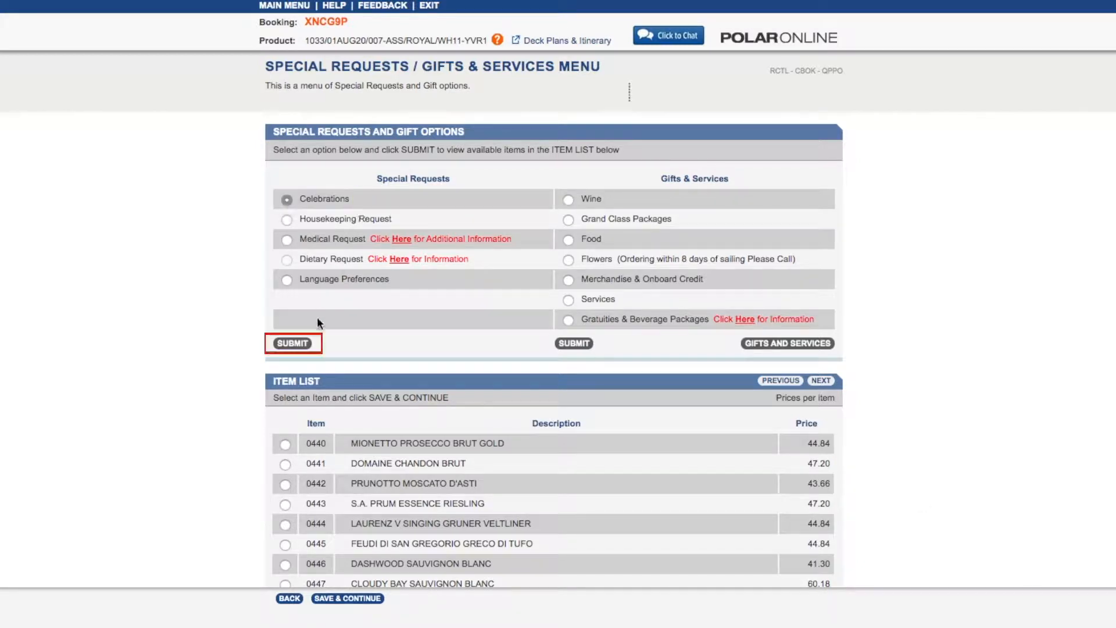
click(301, 346)
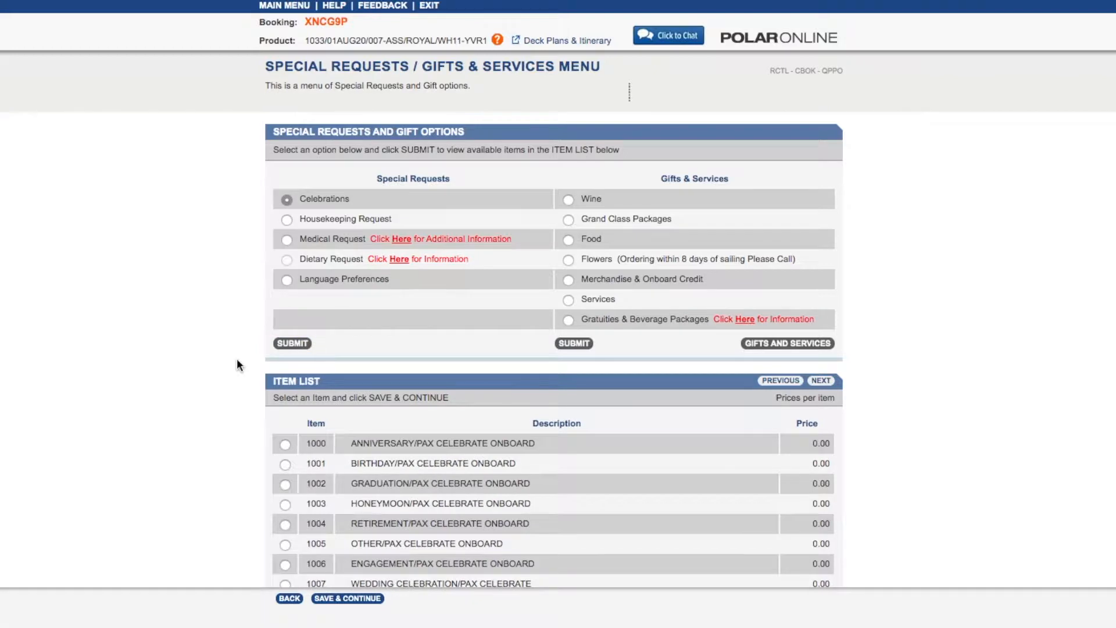
click(285, 464)
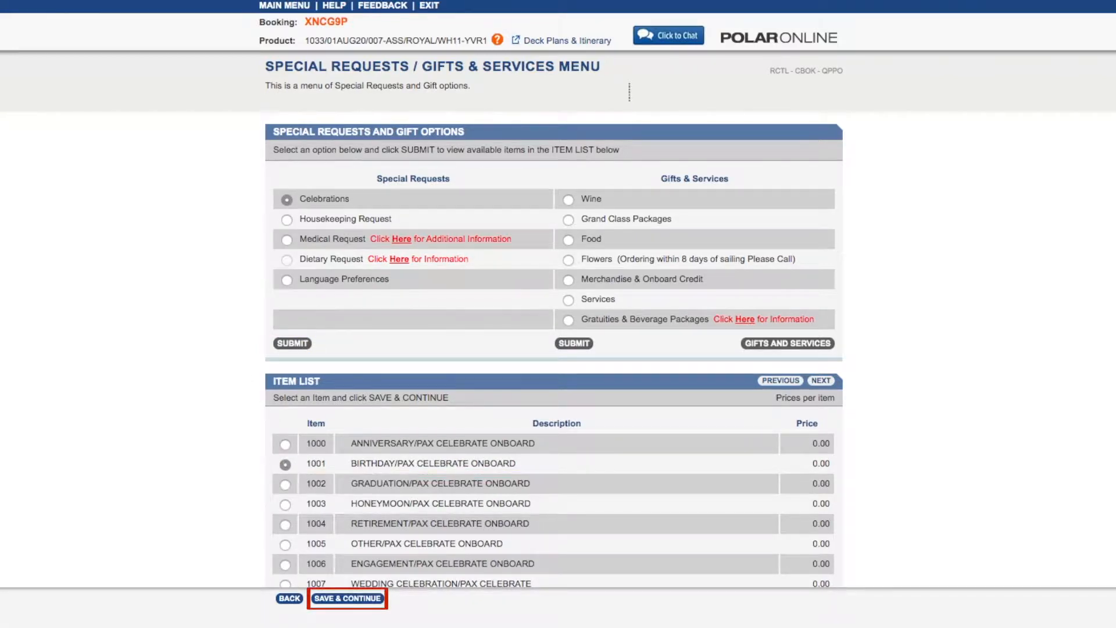
click(348, 598)
Order the birthday request for passenger 2 with delivery date 01AUG20 and save it.
text(2)
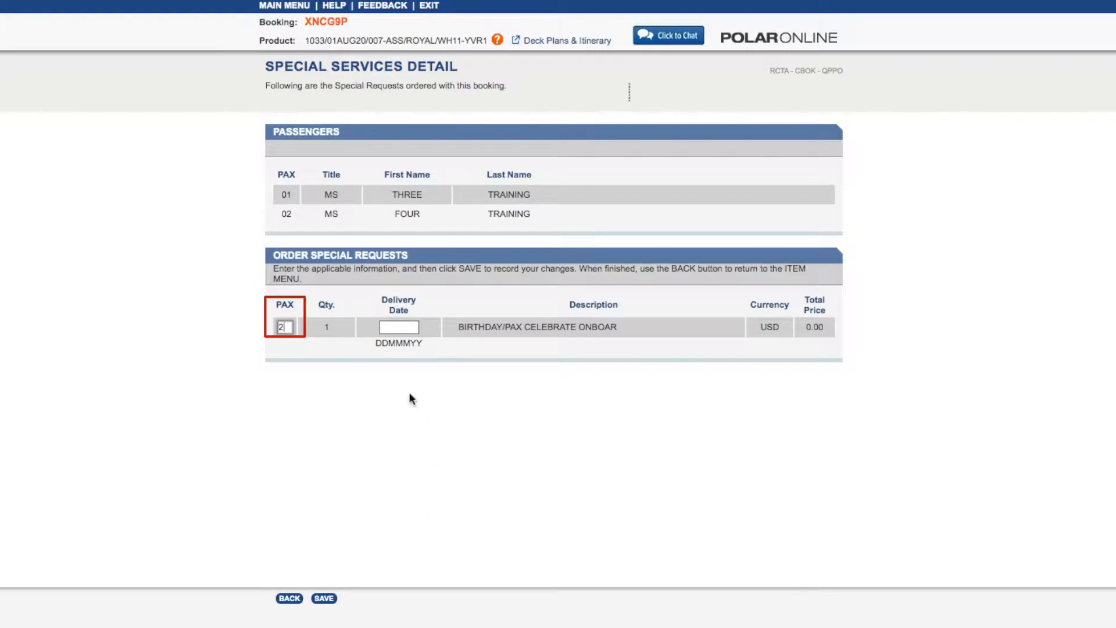
click(398, 327)
text(01)
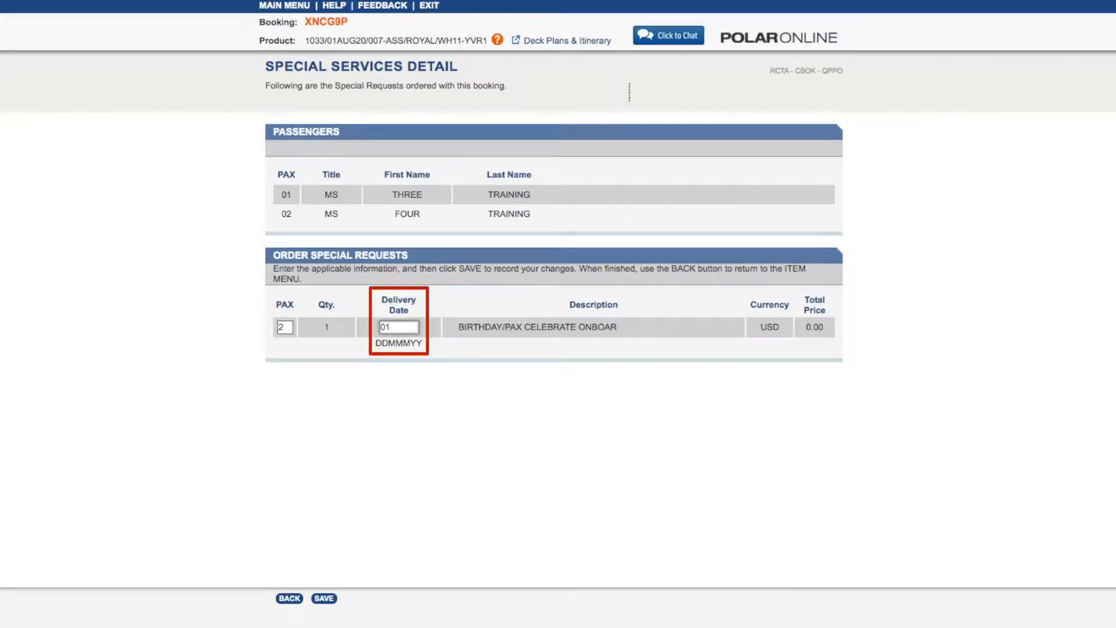
text(AUG20)
click(319, 599)
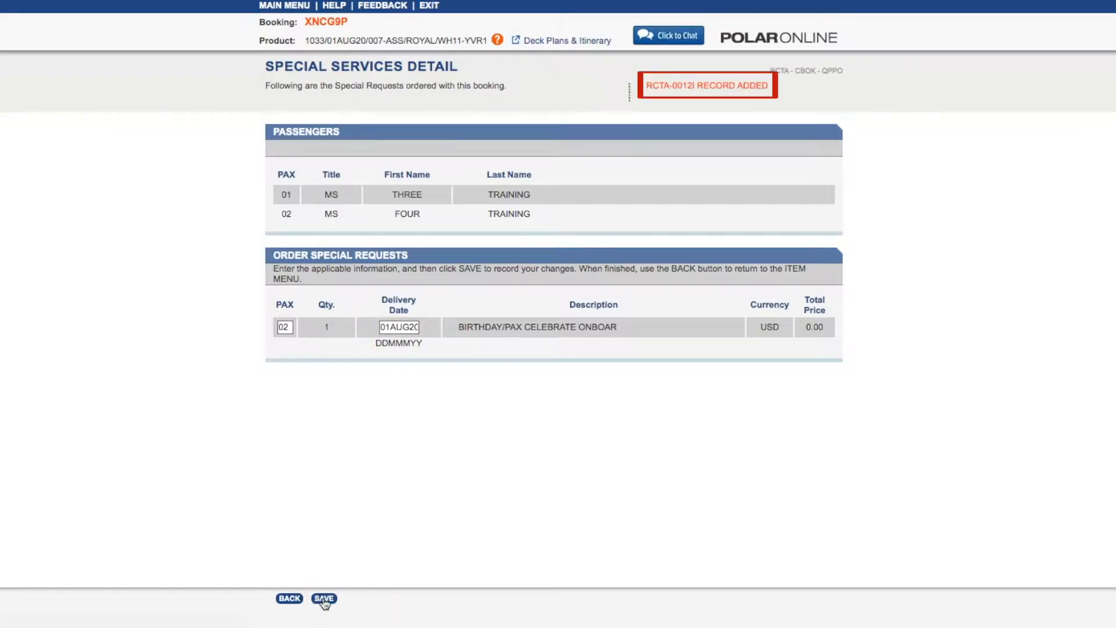
click(289, 598)
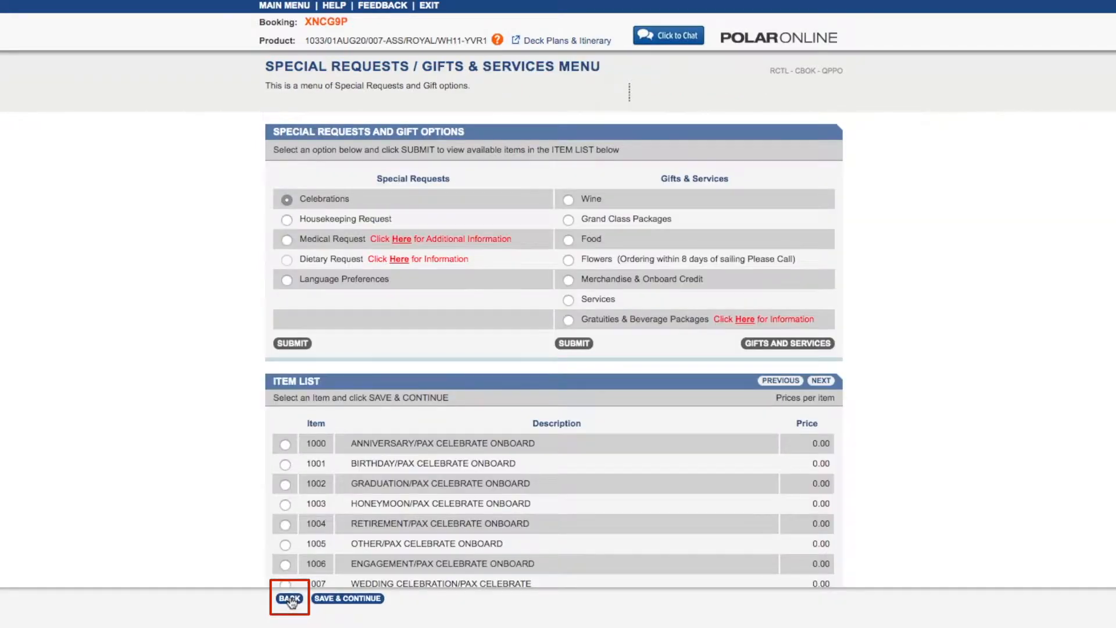
click(289, 599)
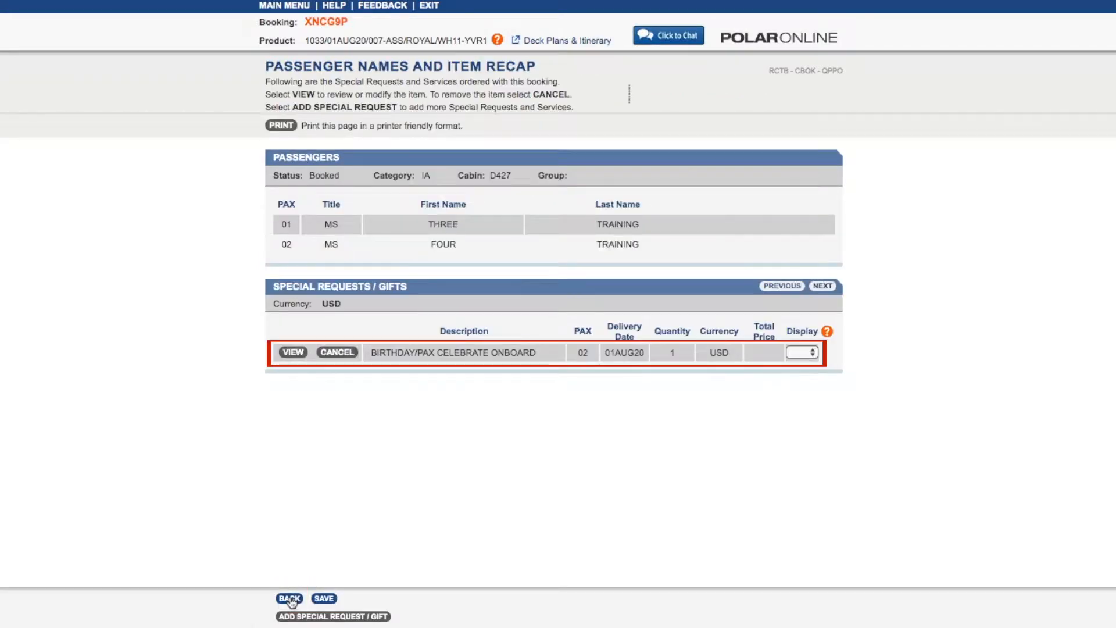
Select the 3008 Chocolate Dipped Strawberries food gift and open its order form.
click(329, 616)
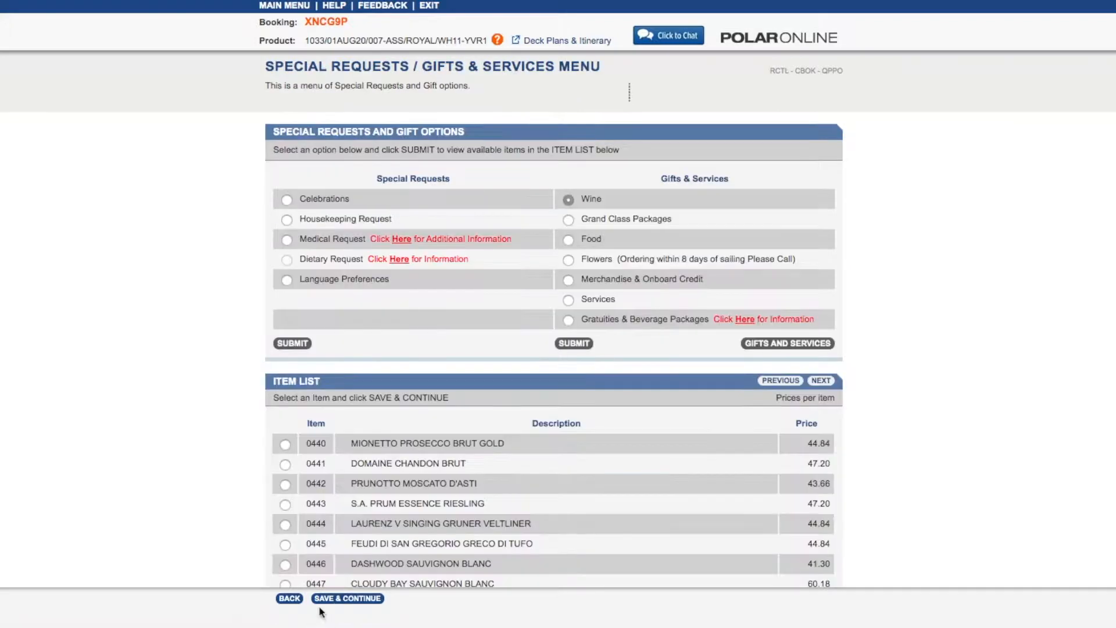
click(569, 239)
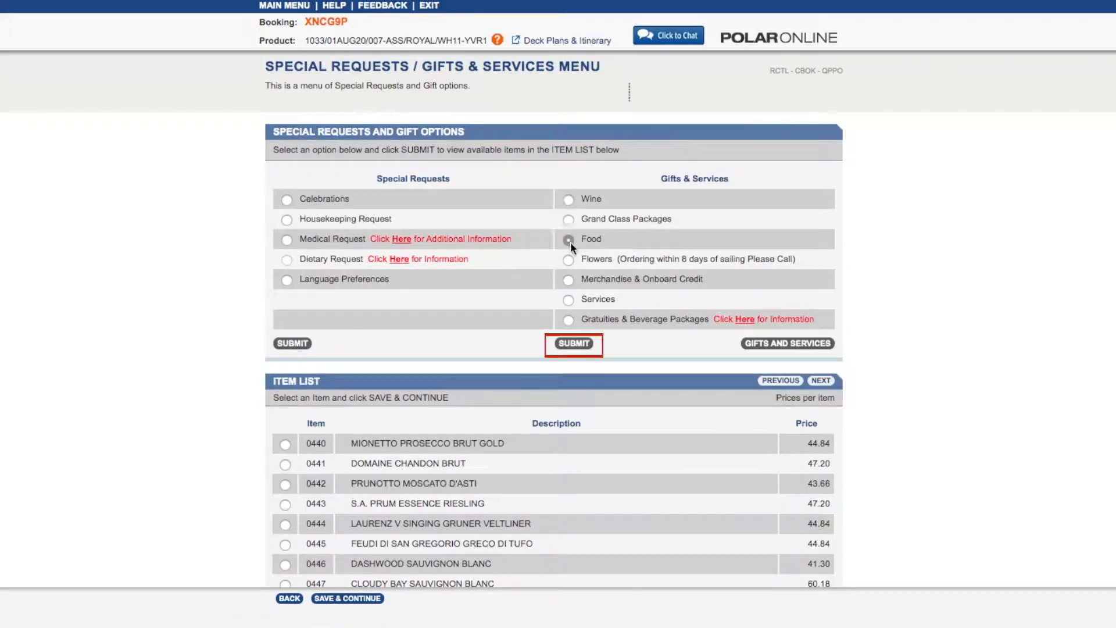
click(574, 344)
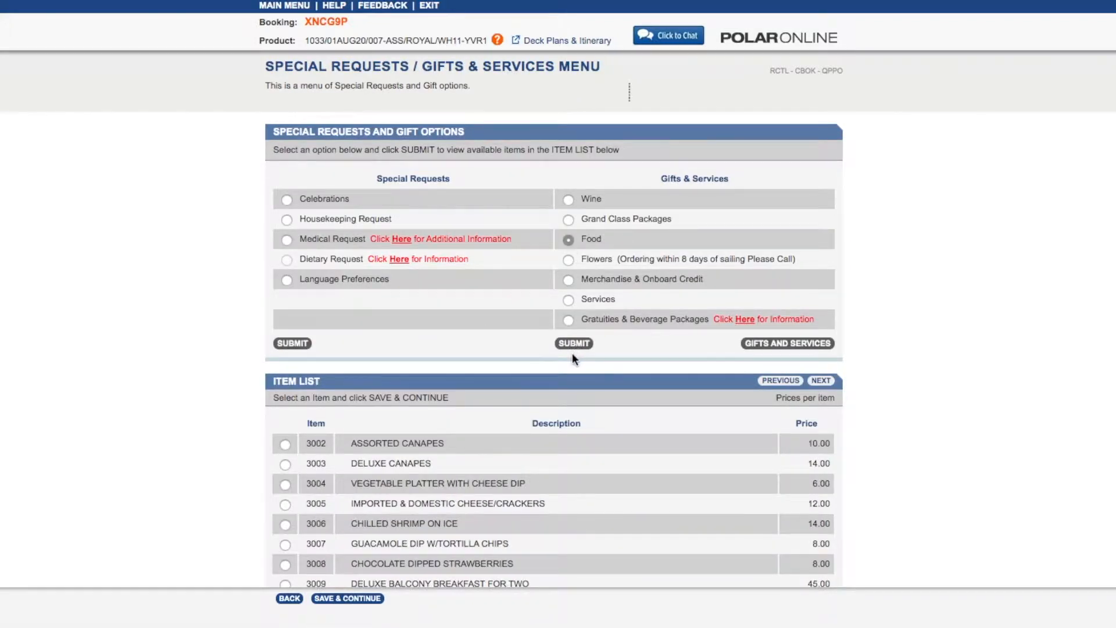
click(284, 564)
click(336, 599)
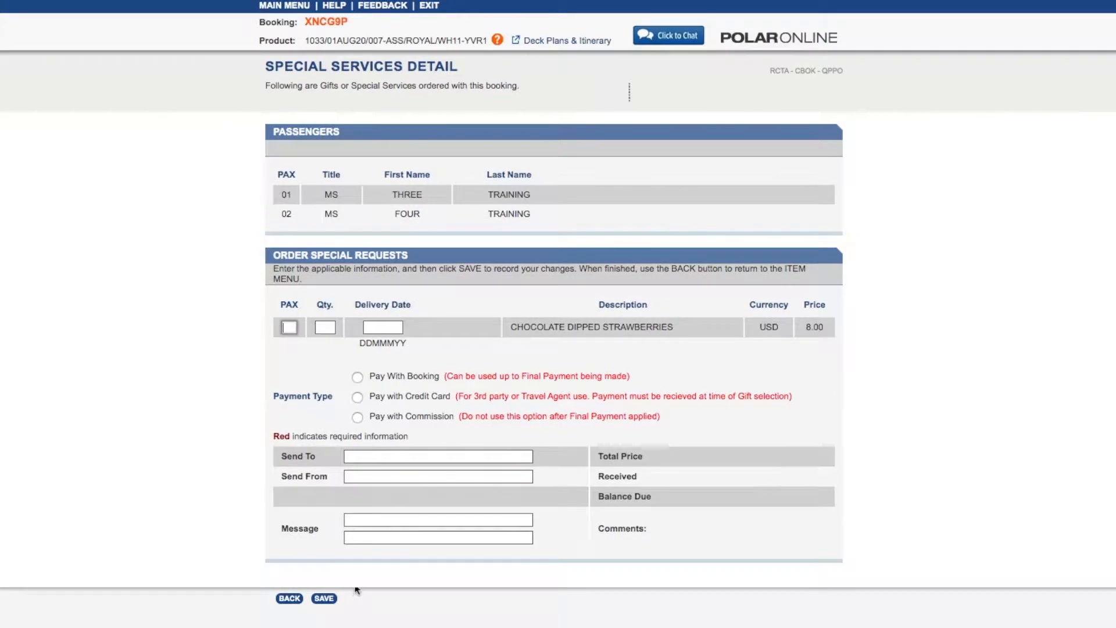
Order one for passenger 1, delivery 01AUG20, paid with commission.
text(1)
key(Tab)
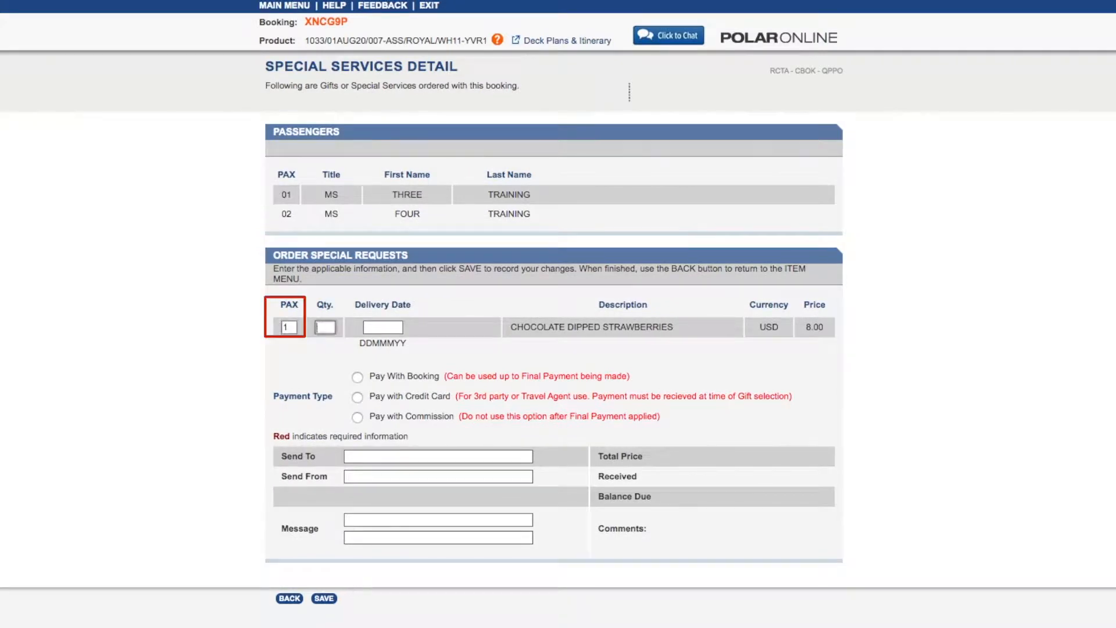
text(1)
key(Tab)
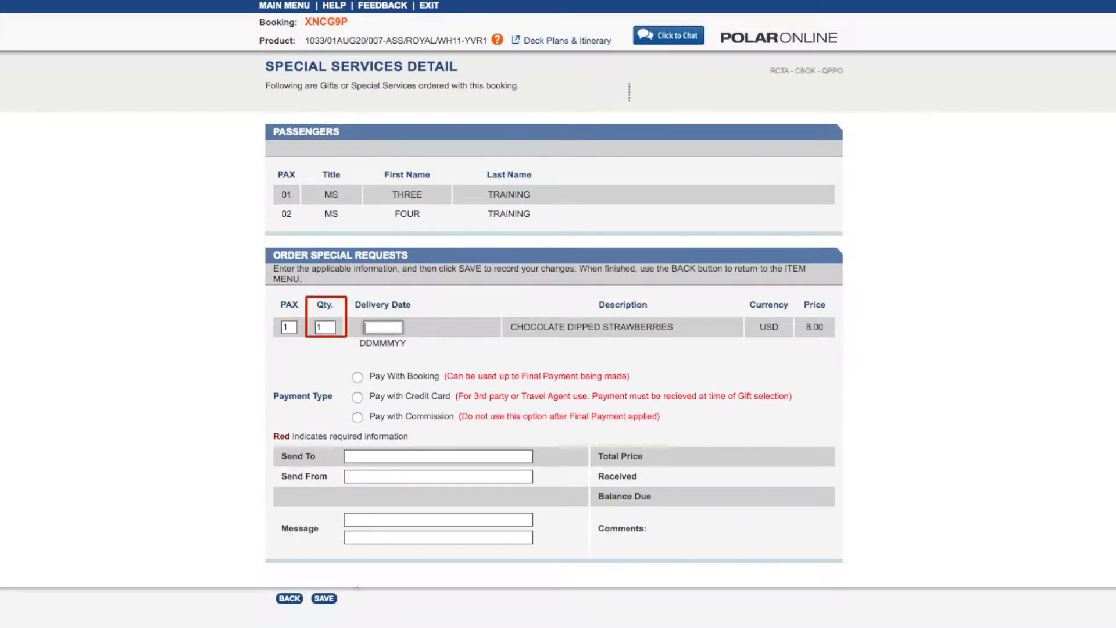
text(01AUG20)
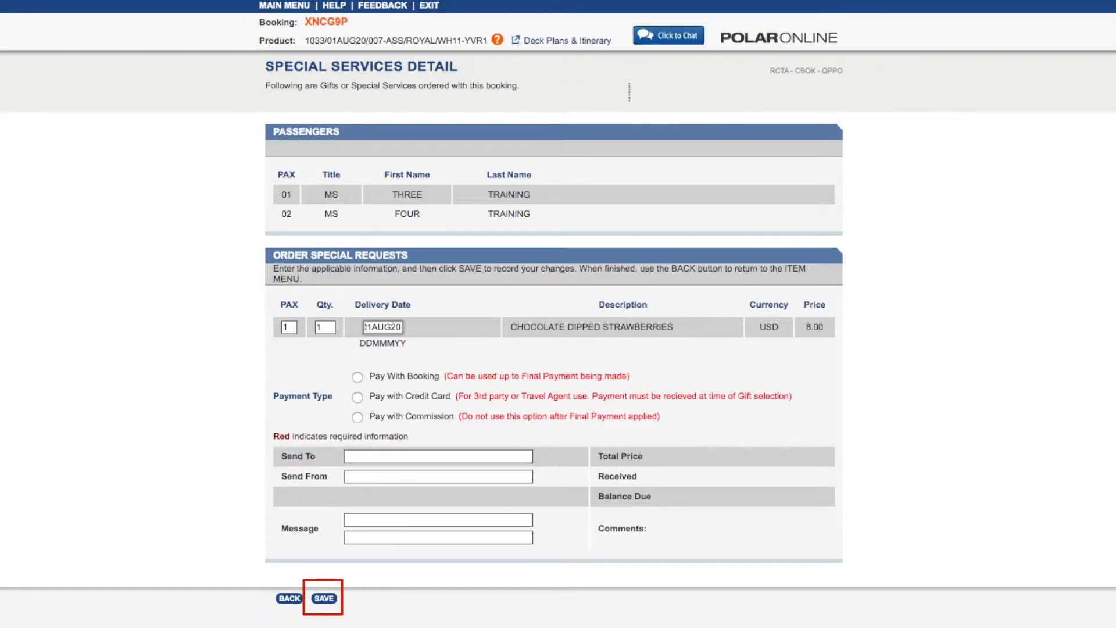
click(358, 417)
Address the gift to 'THREE AND FOUR' from 'YOUR FAVORITE TRAVEL PLANNER' with message 'HAPPY BIRTHDAY!'.
click(438, 457)
text(THREE AND FOUR)
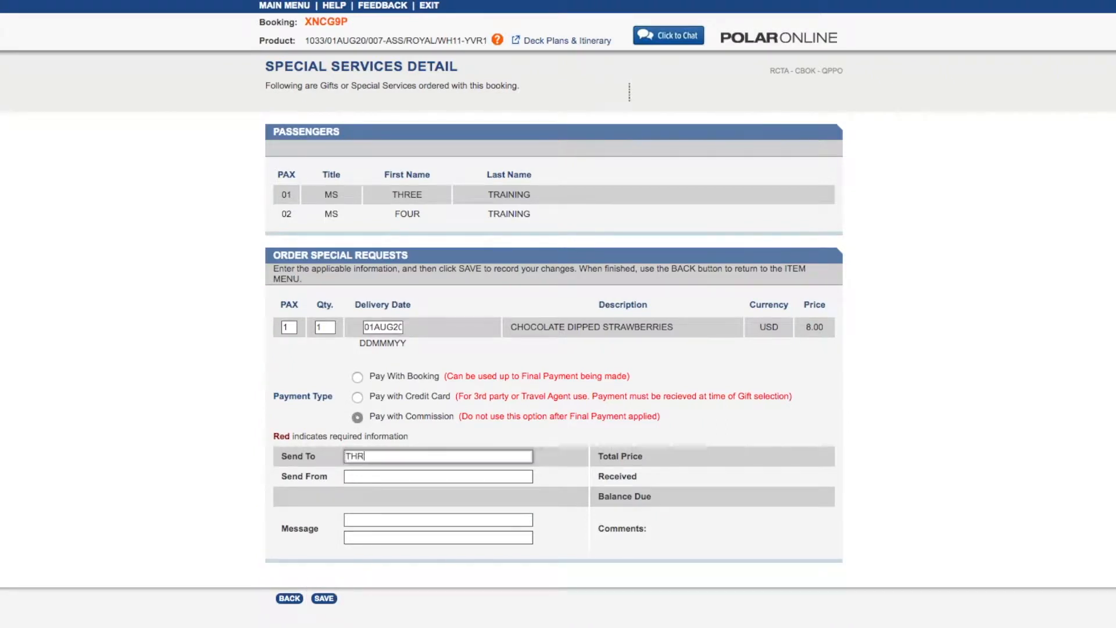
click(437, 476)
text(YOUR FAVORITE TRAVEL PLANNER)
click(438, 520)
text(HAPPY BIRTHDAY!)
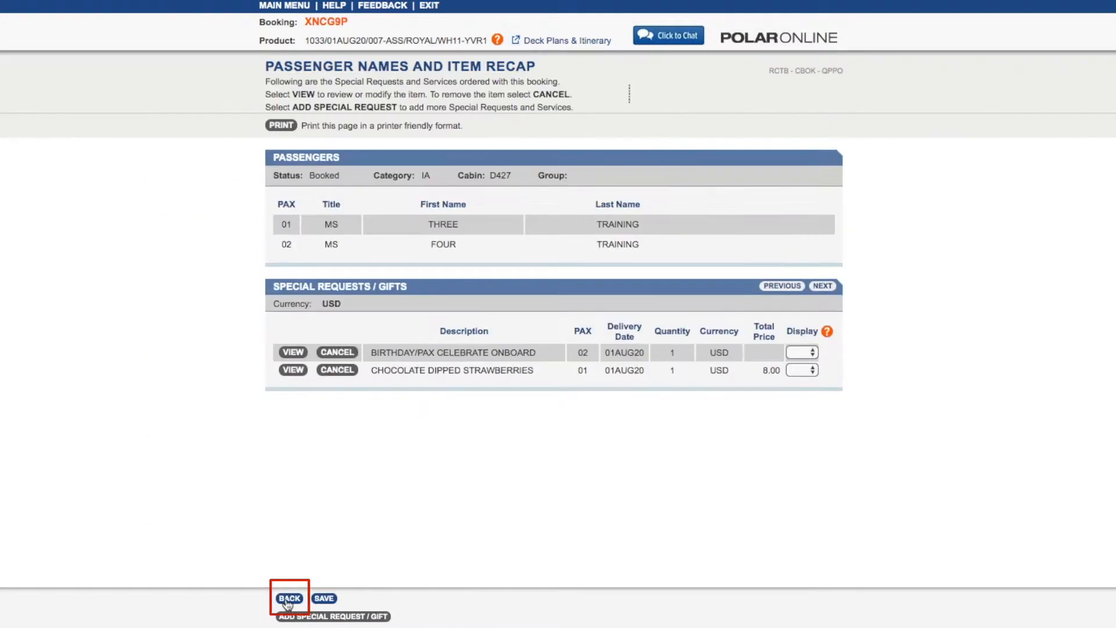
Back out past the empty Deposit Future Cruise Credit page to Booking Confirmation.
click(289, 598)
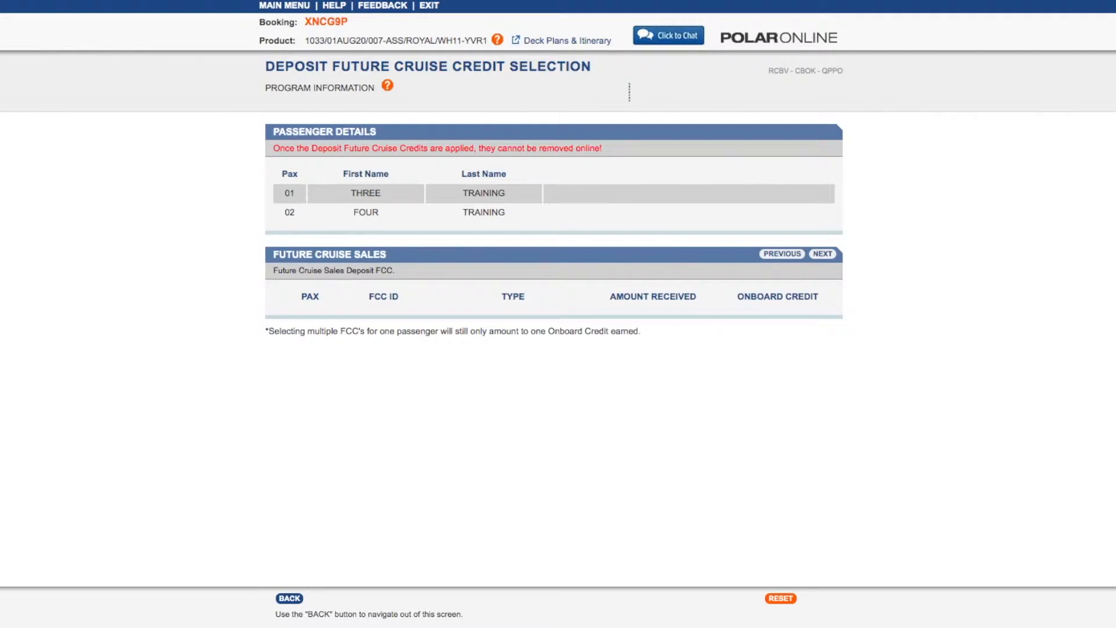
click(290, 602)
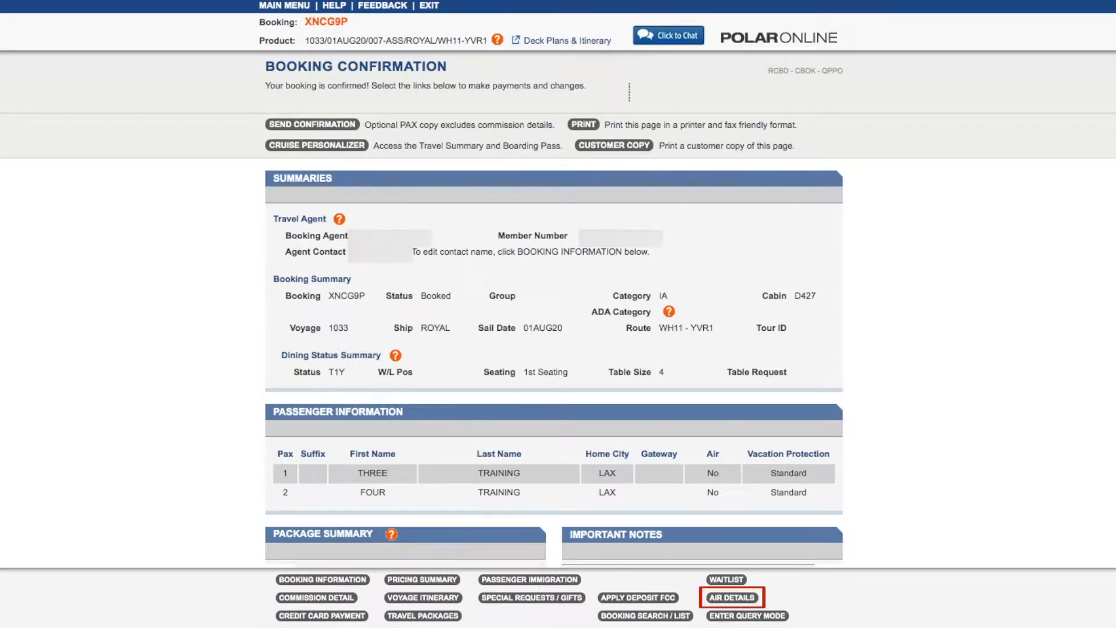
click(716, 598)
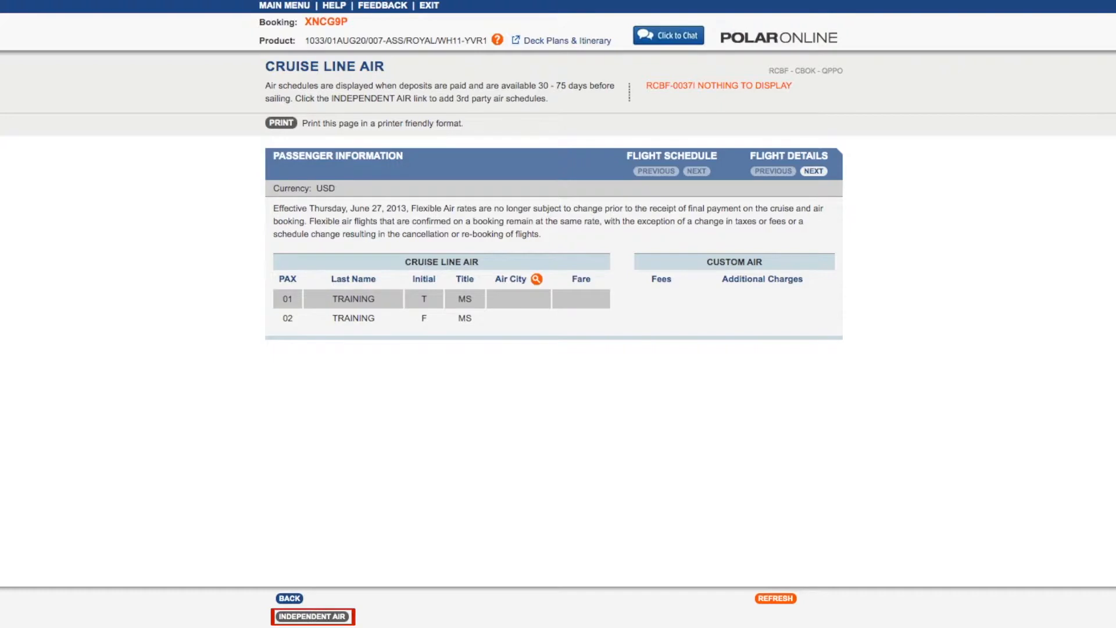
click(304, 616)
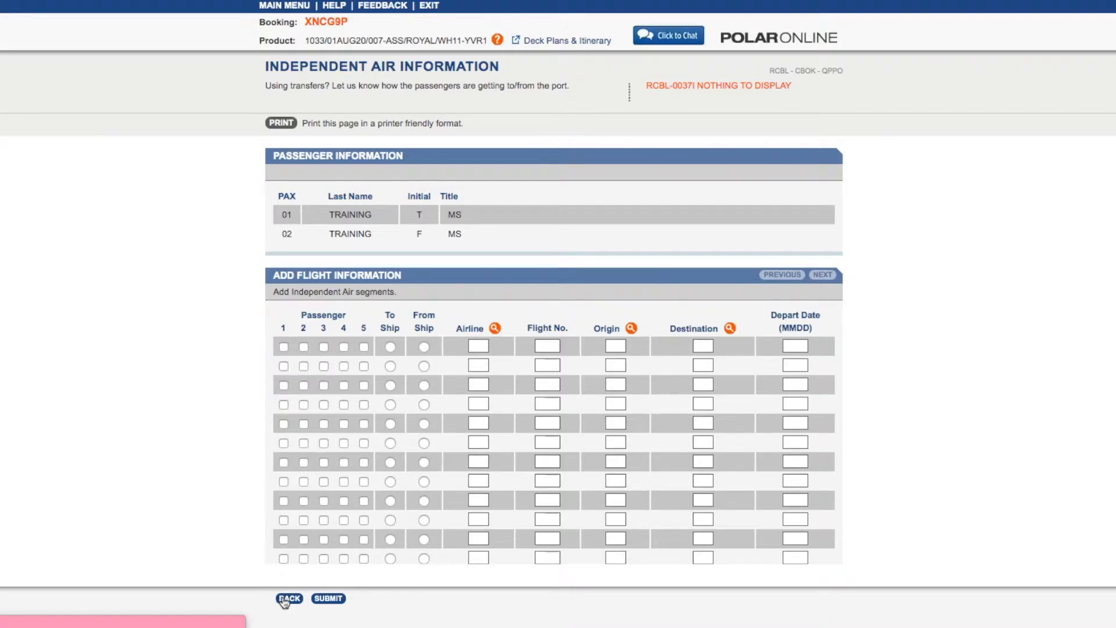
click(285, 600)
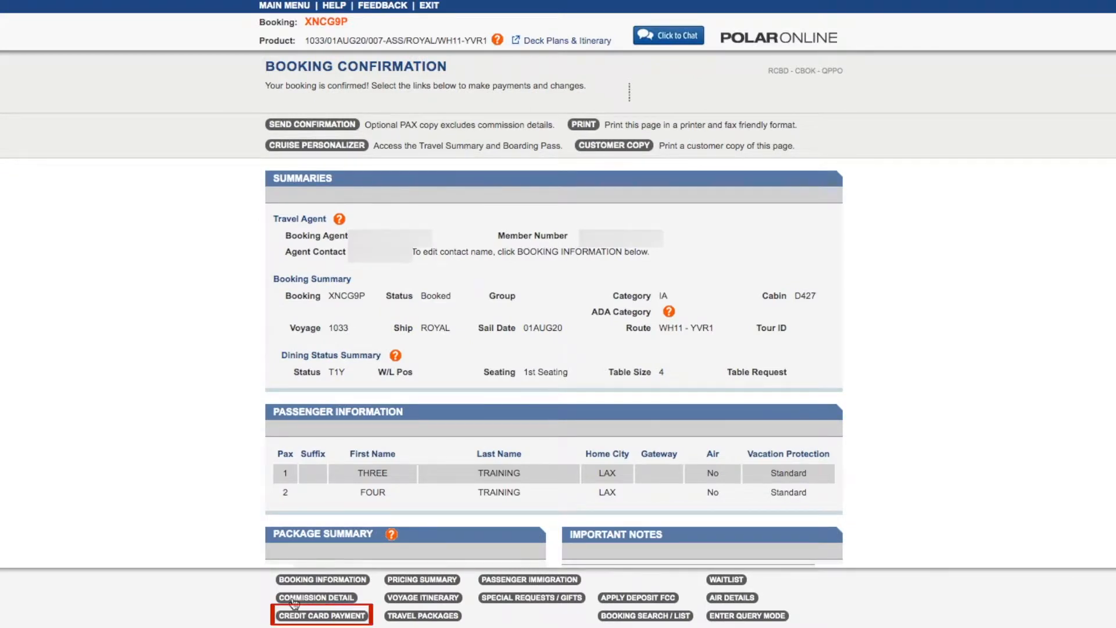
Start a credit card payment using the multiple-bookings-same-card option.
click(293, 616)
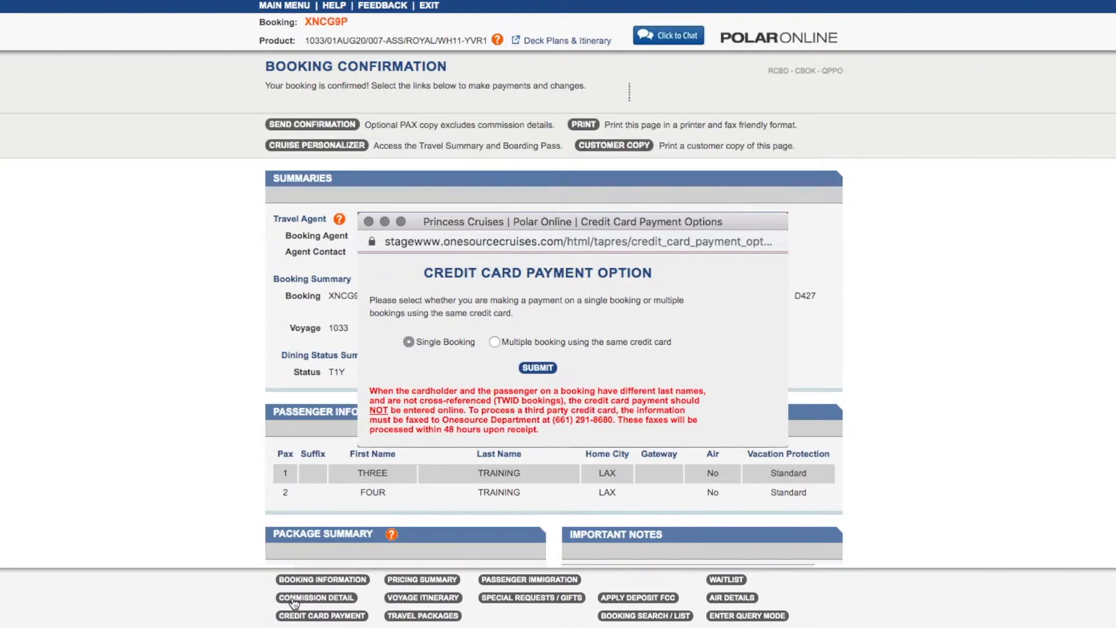
click(494, 342)
click(537, 368)
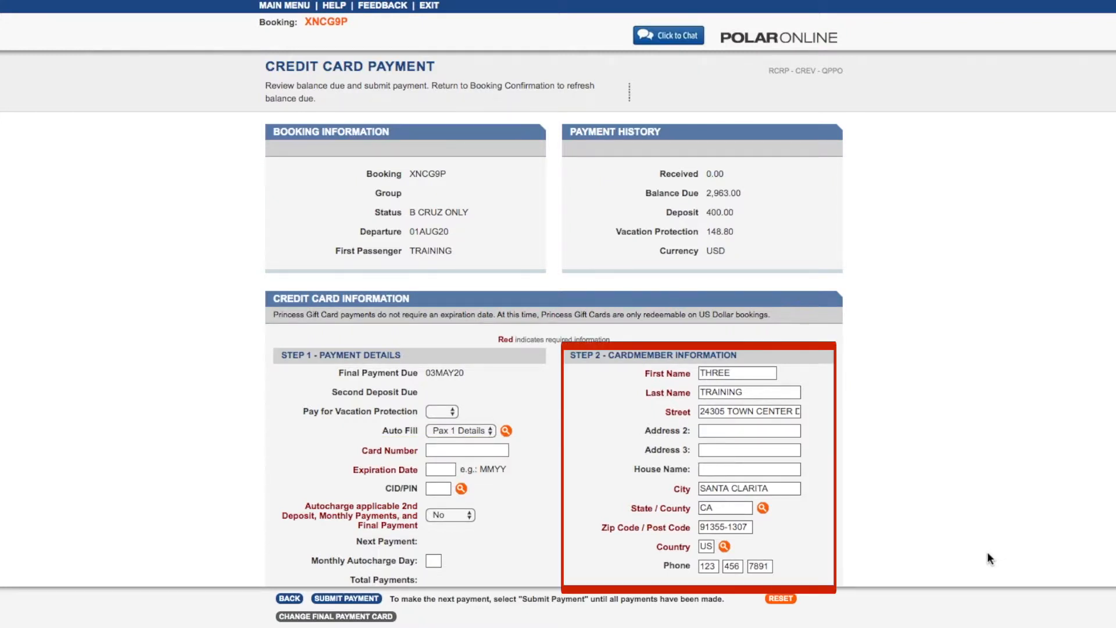
Set the card's autocharge to Monthly on day 13.
scroll(987, 552, down, 4)
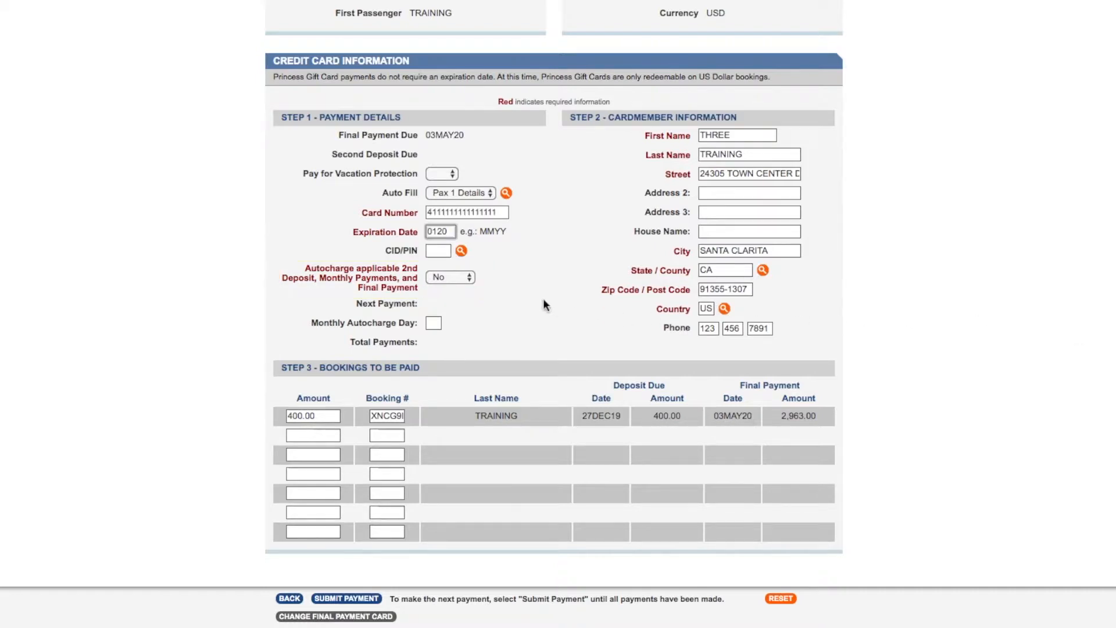
click(469, 278)
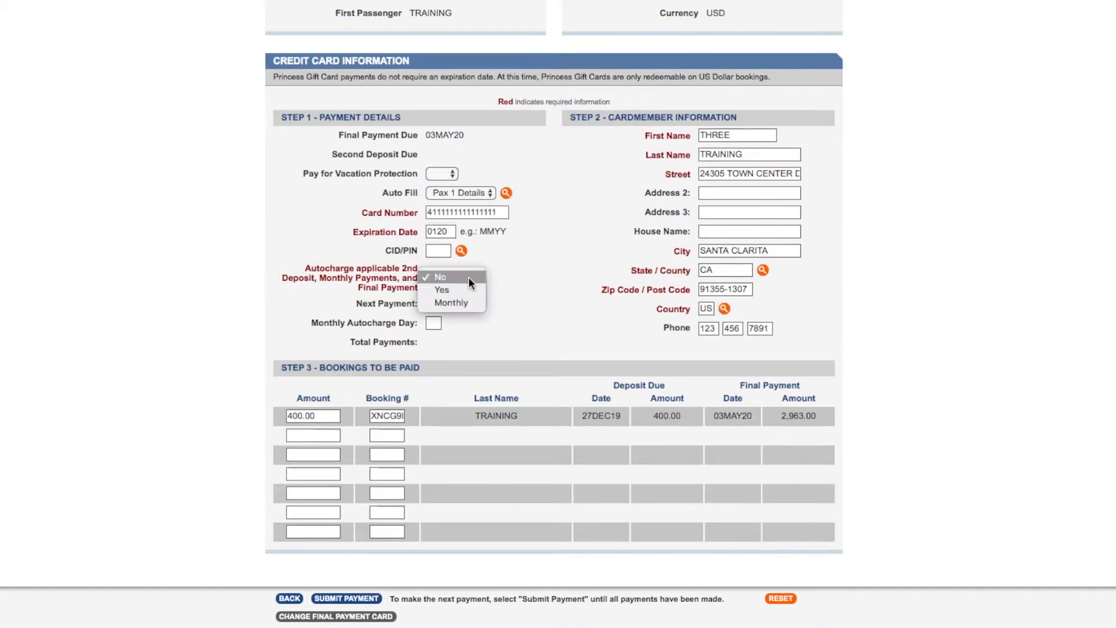
click(473, 304)
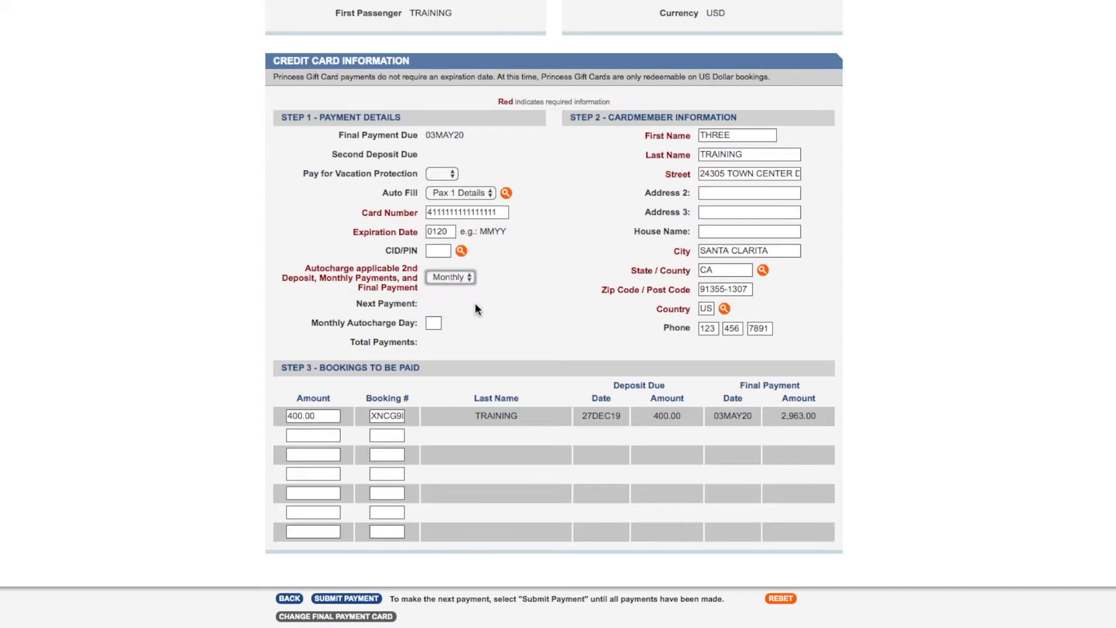
text(13)
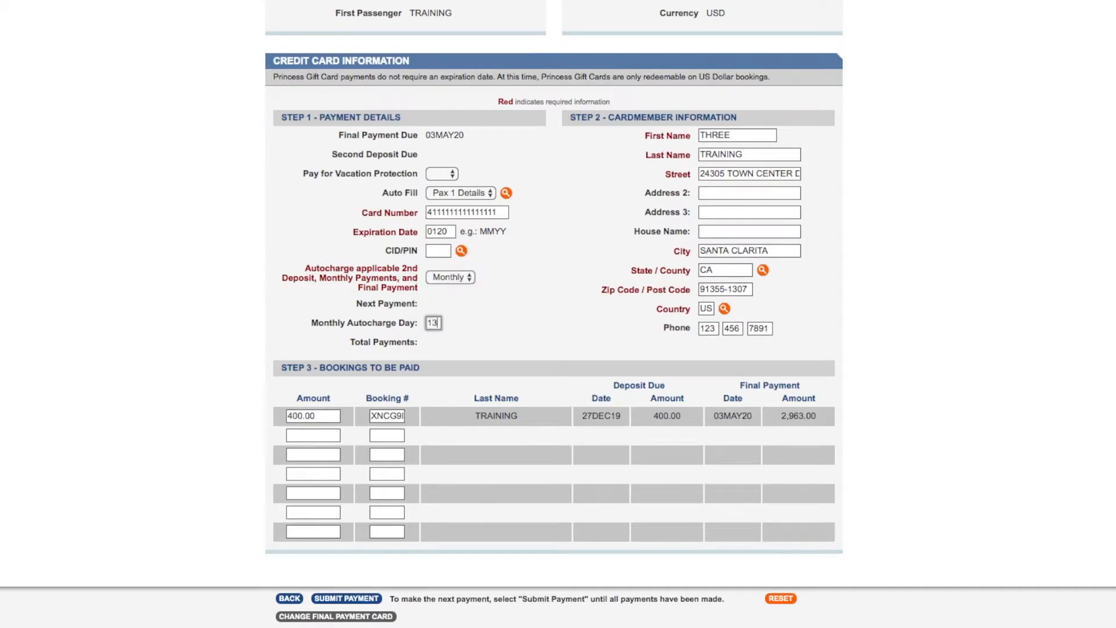
Add a second booking paying 400.00 and submit the card payments.
click(386, 435)
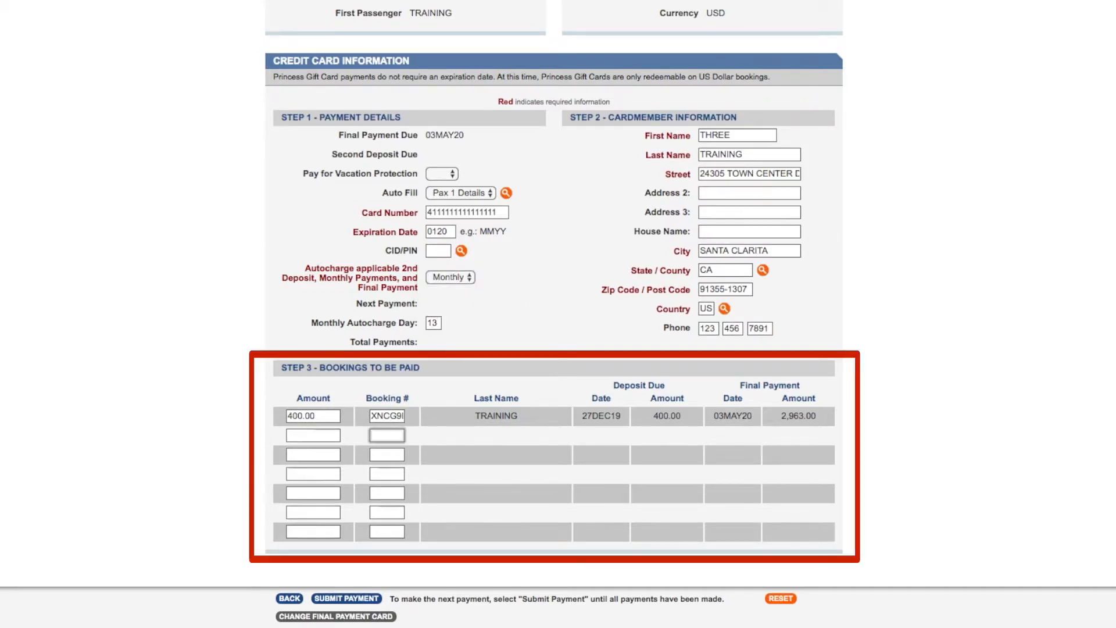
text(XNCG9I)
key(shift+Tab)
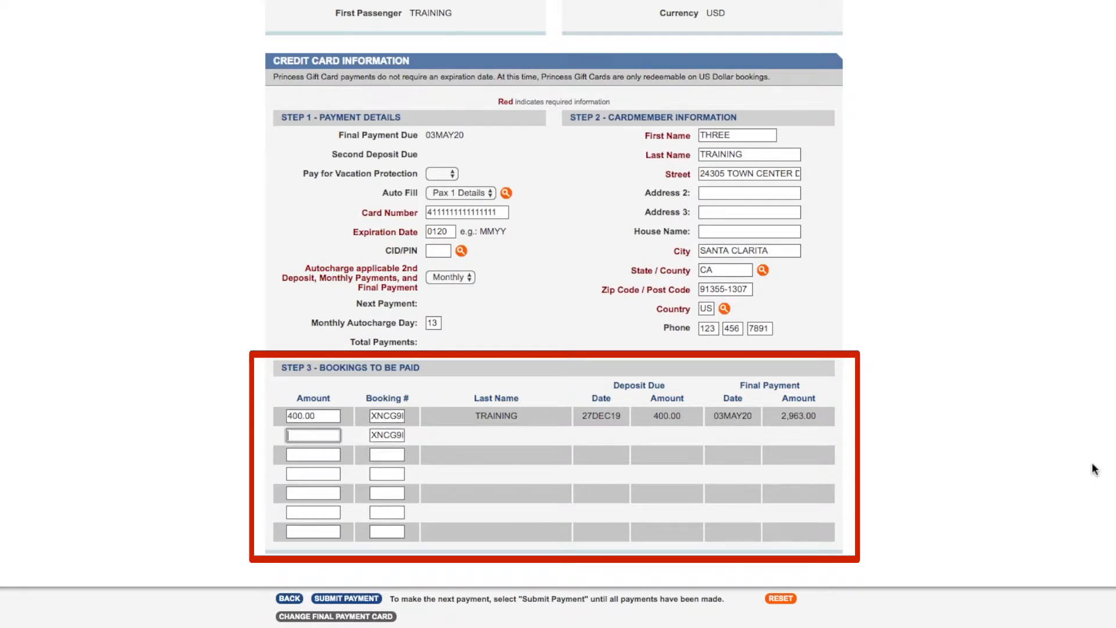
text(400.00)
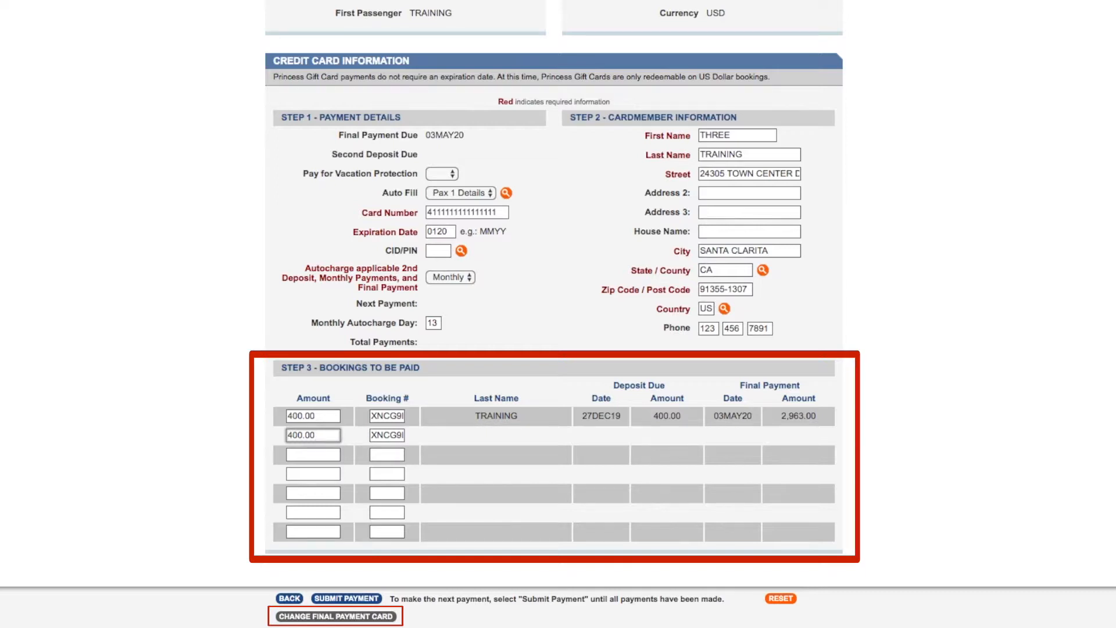
click(366, 599)
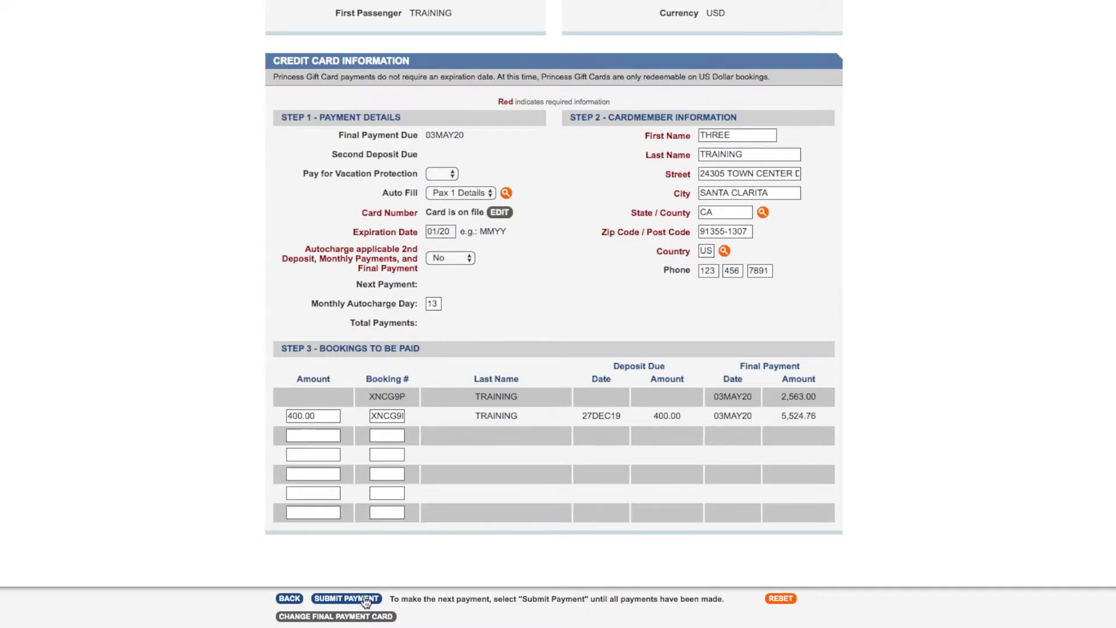
click(347, 598)
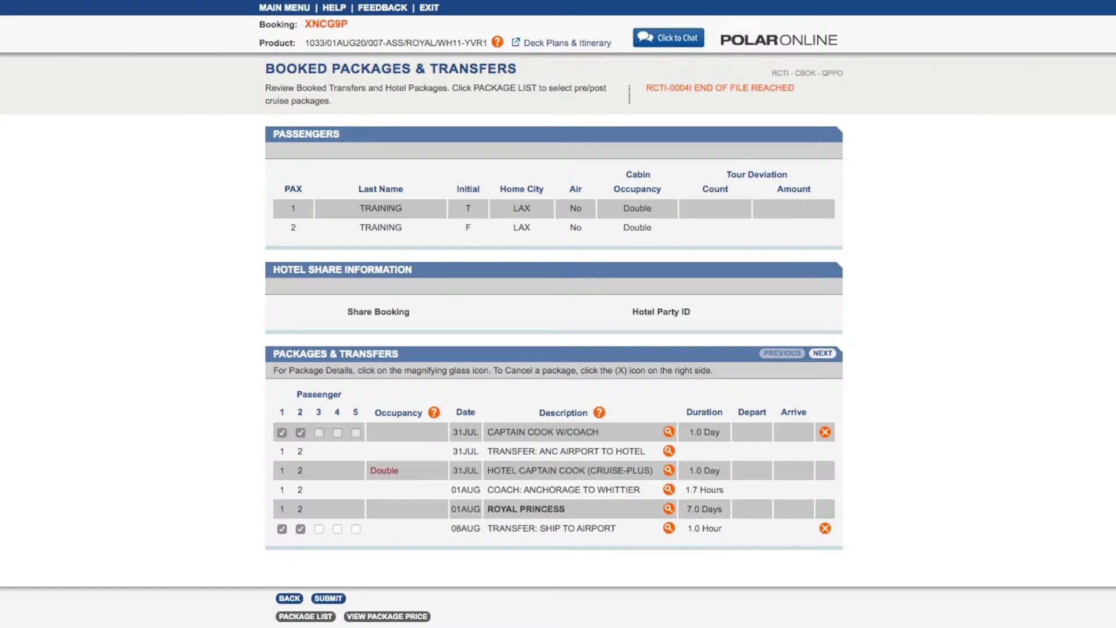
Browse the available package list, then return to Booking Confirmation and open Booking Search.
click(293, 617)
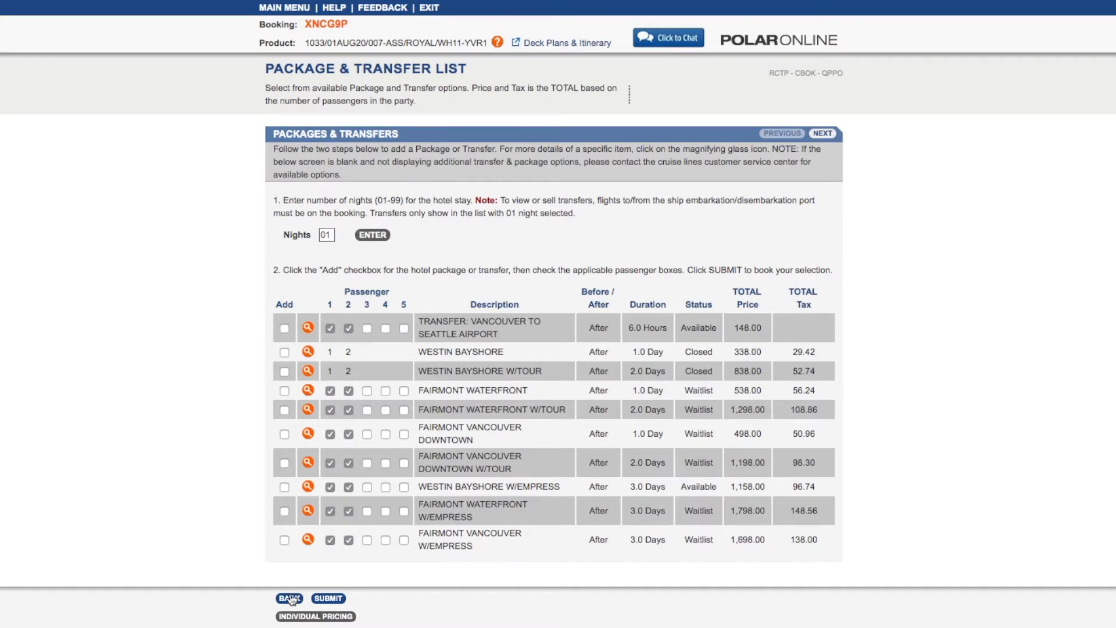
click(289, 599)
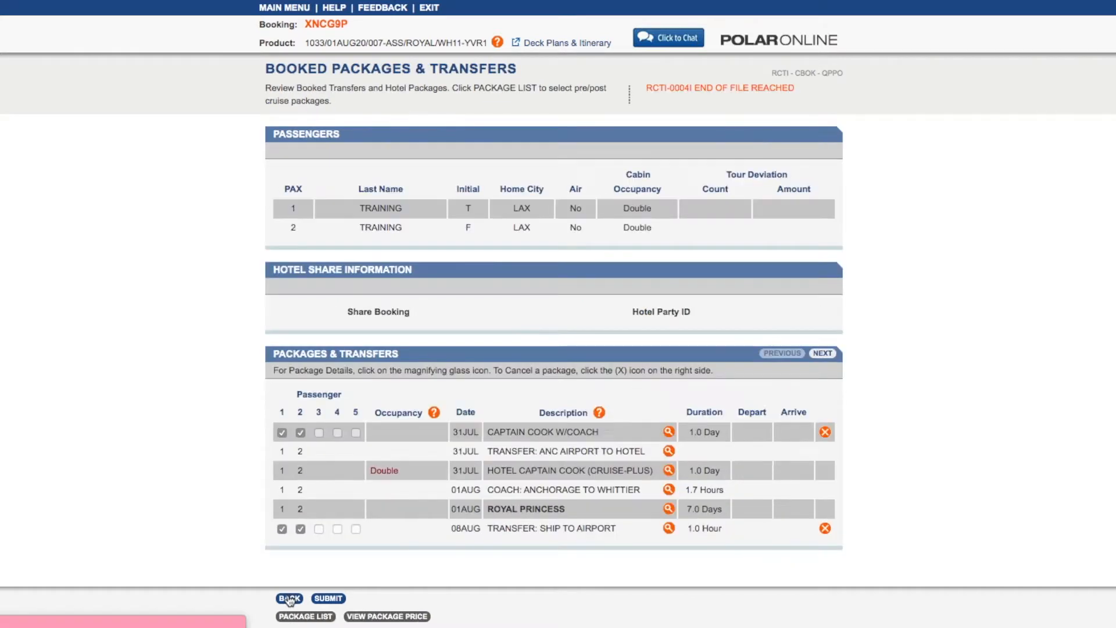
click(289, 599)
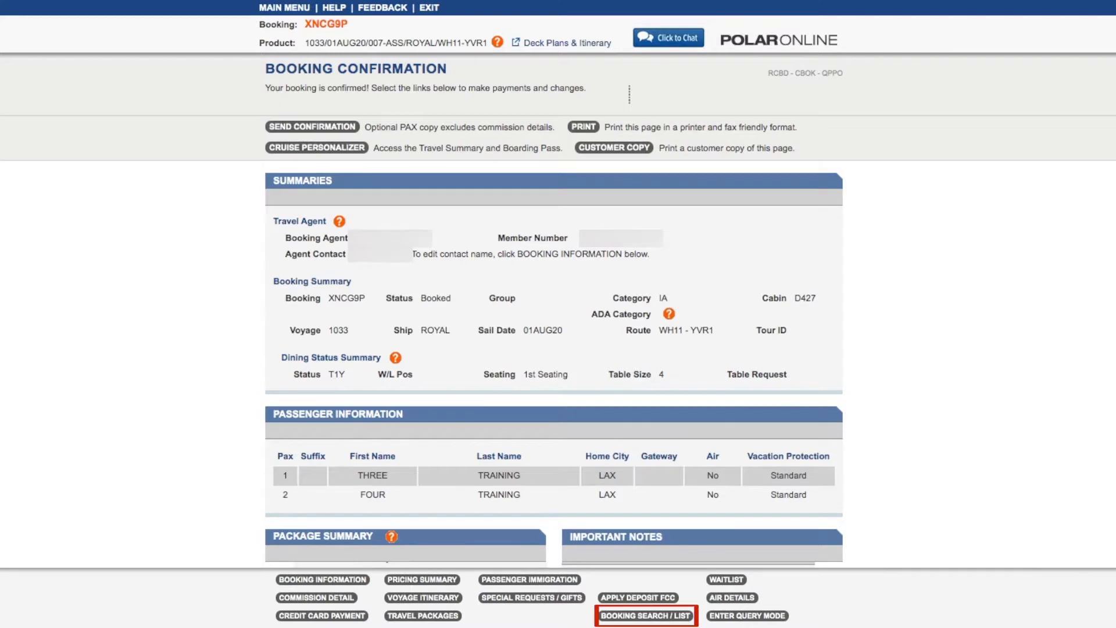
click(657, 619)
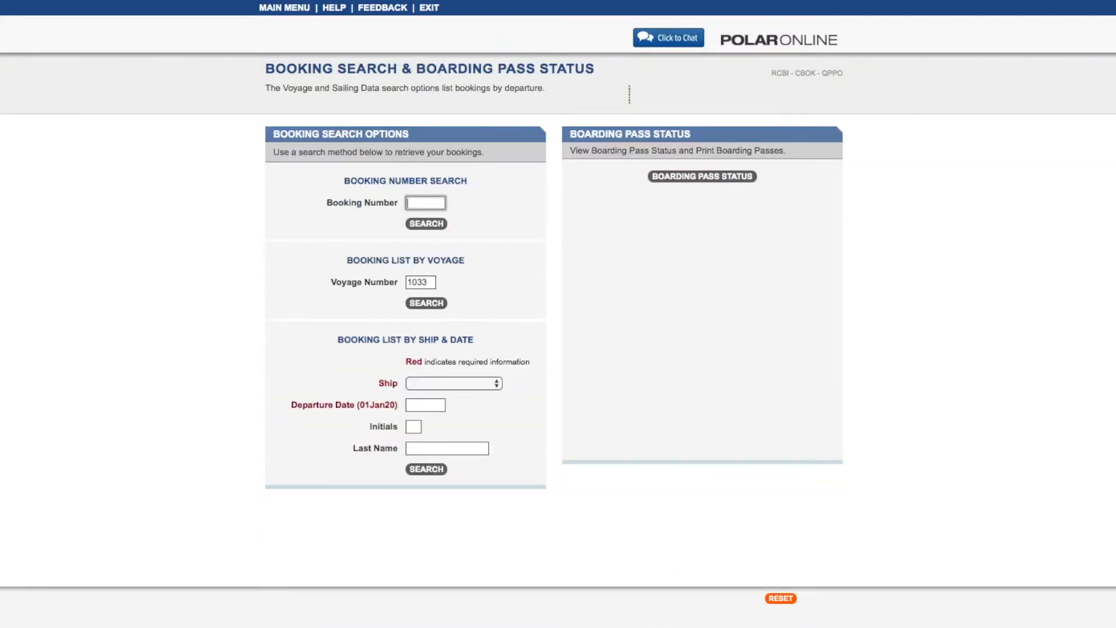
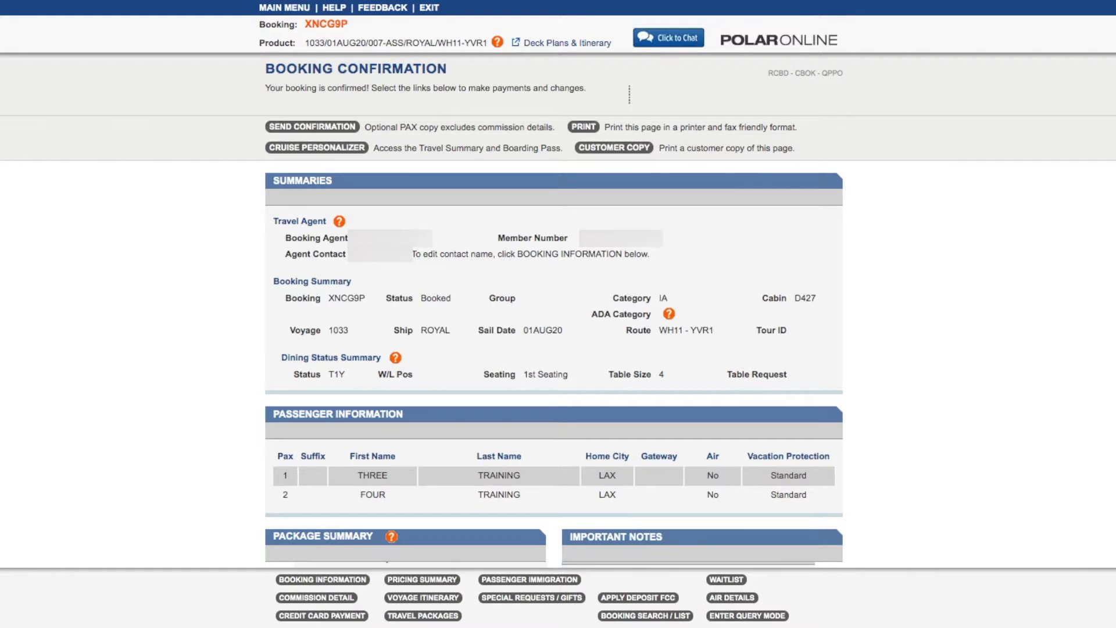
click(756, 617)
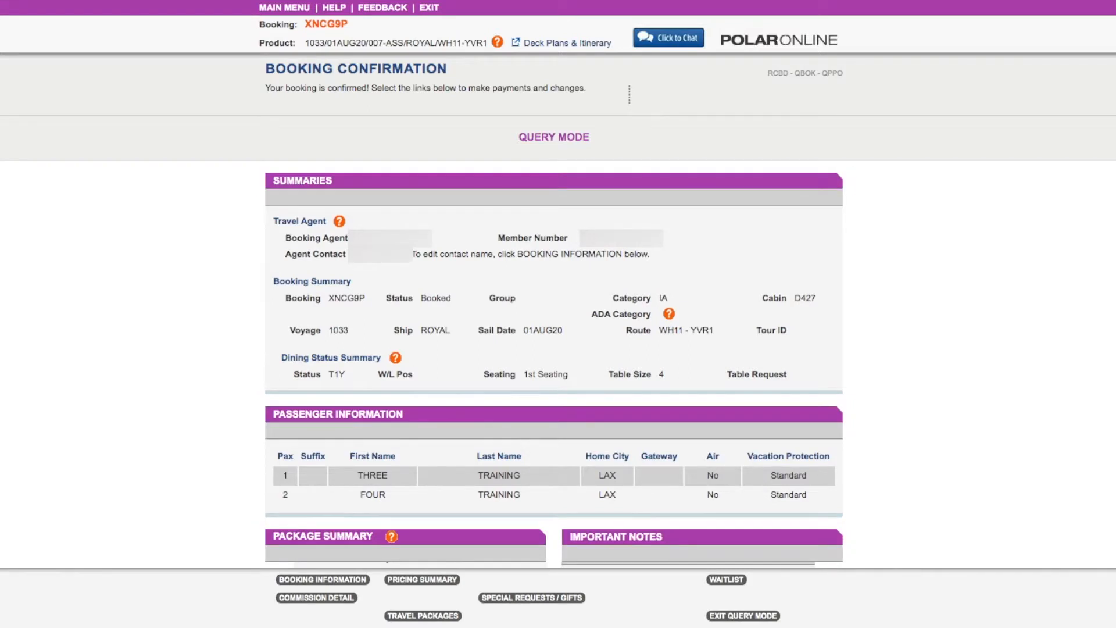
click(423, 580)
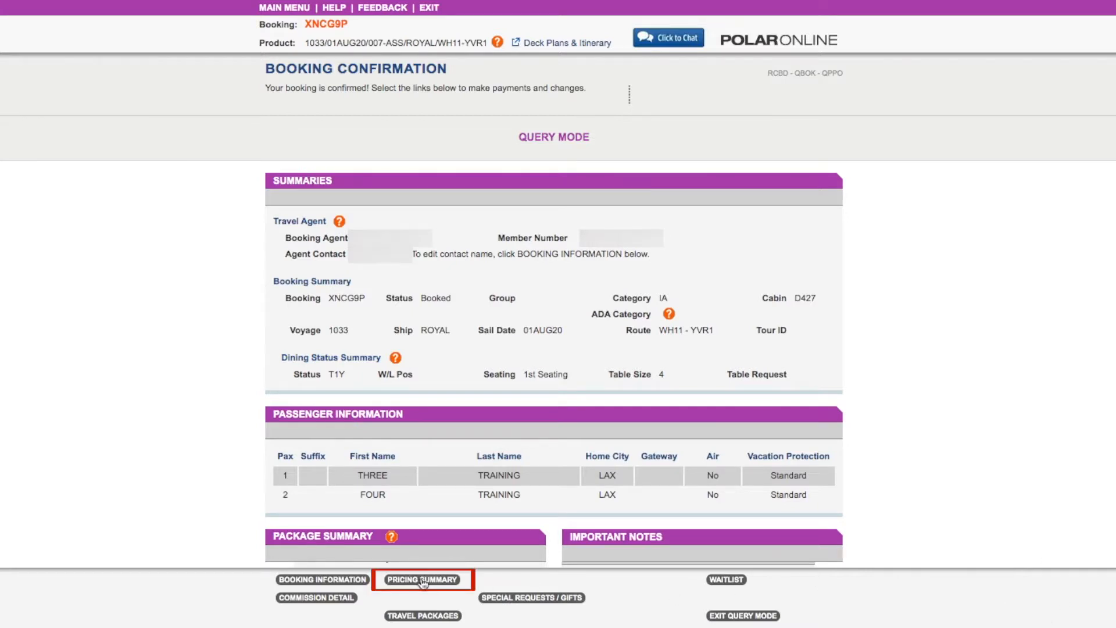
scroll(1040, 603, down, 5)
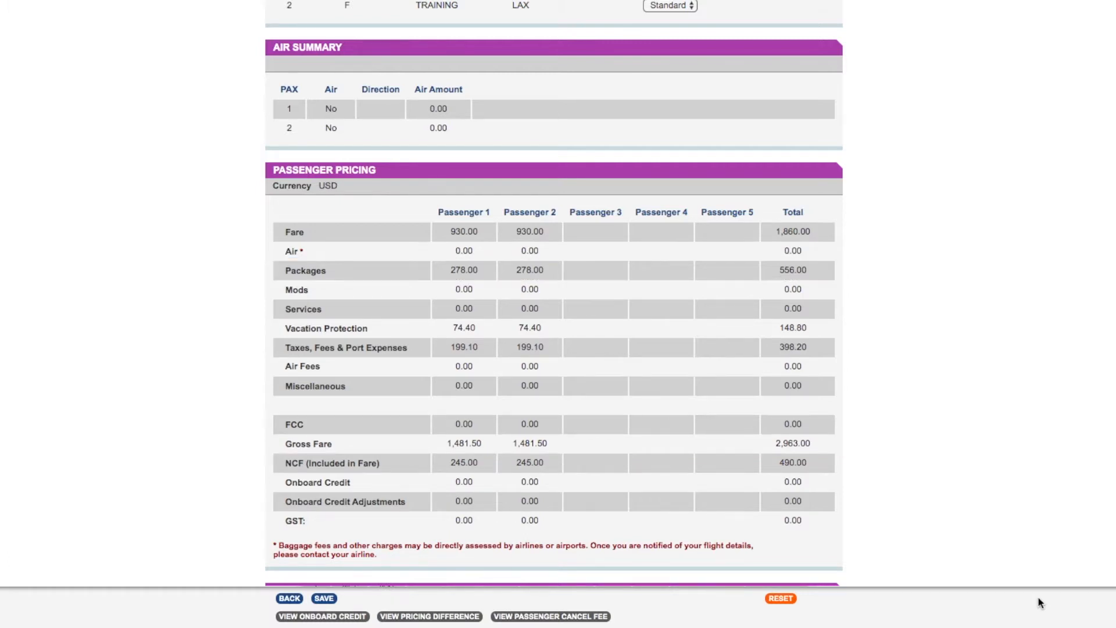
click(289, 600)
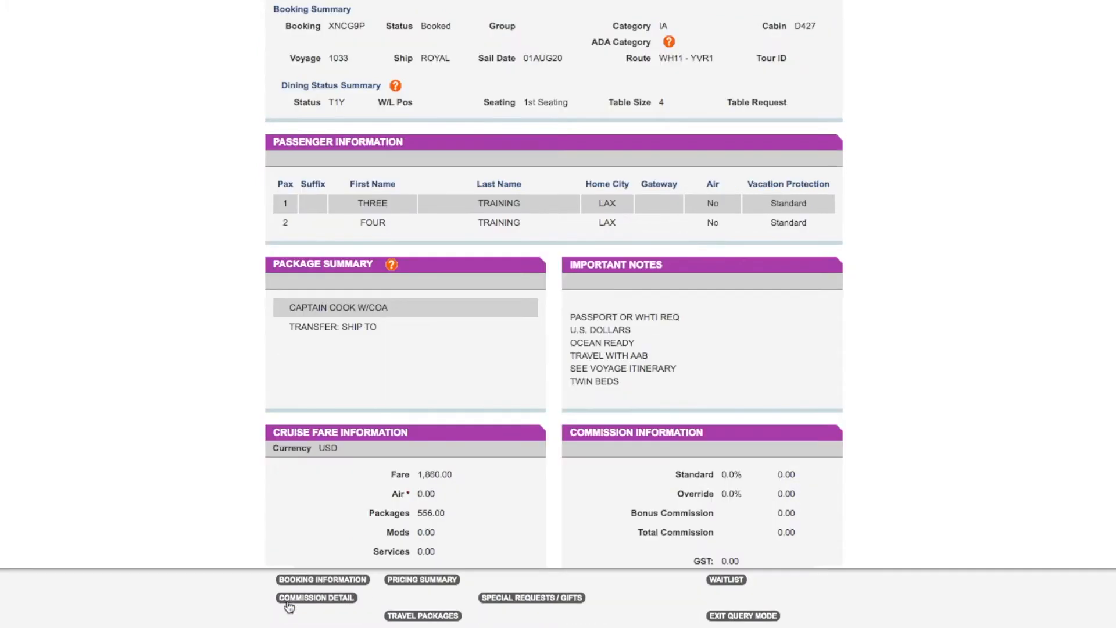
Drop the Captain Cook W/Coach package and view the repriced gross fare of 2,554.80 USD.
click(409, 617)
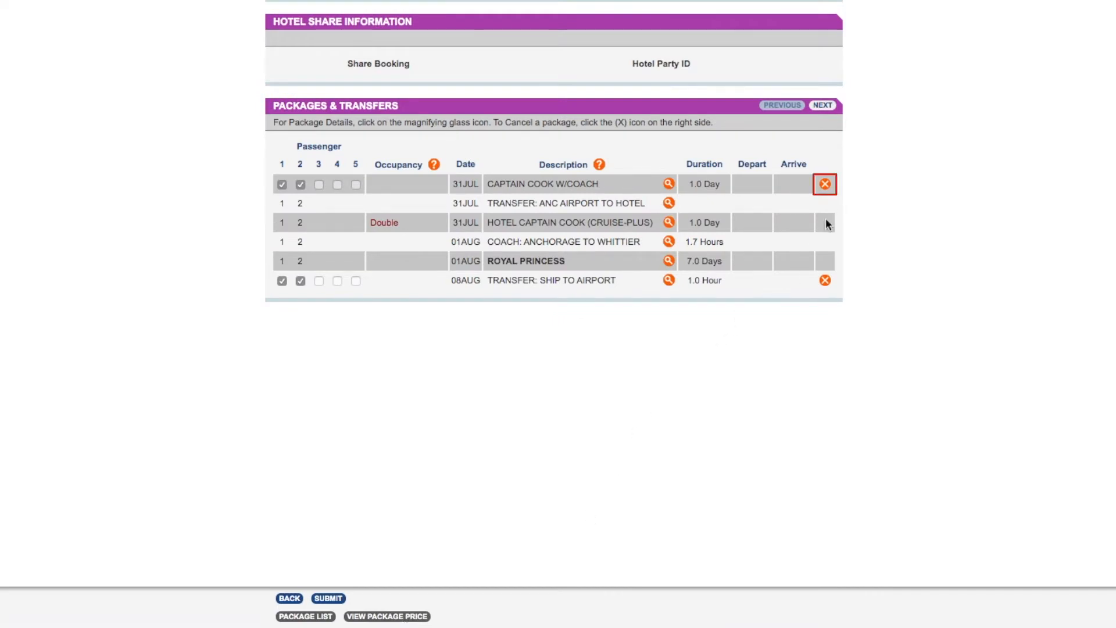
click(824, 183)
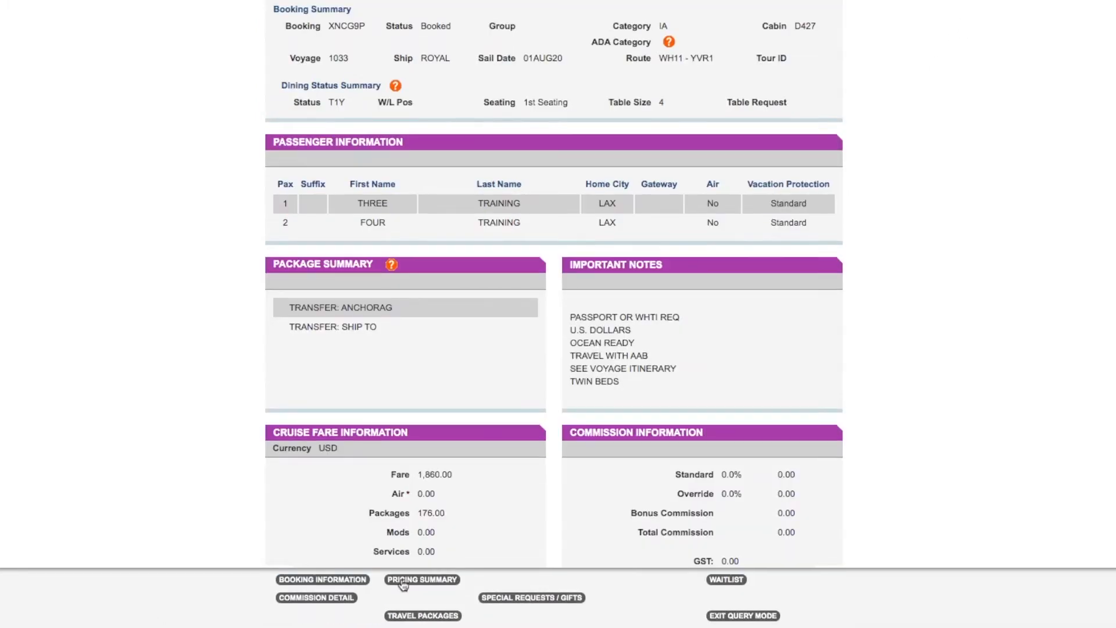
click(406, 578)
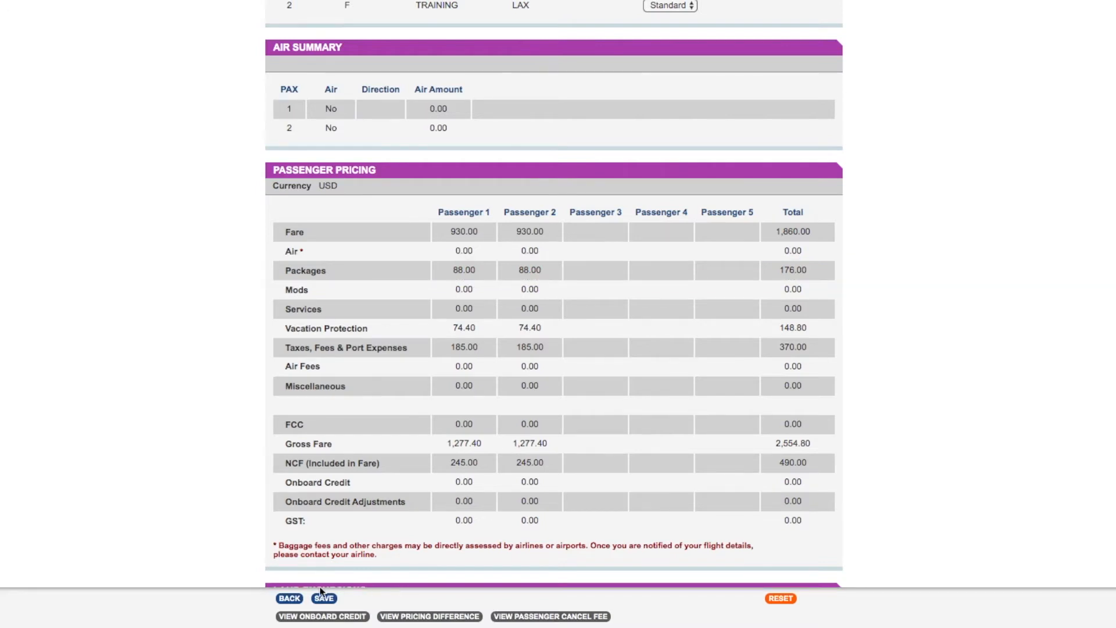
Go back and exit query mode, with packages again priced at 556.00.
click(298, 601)
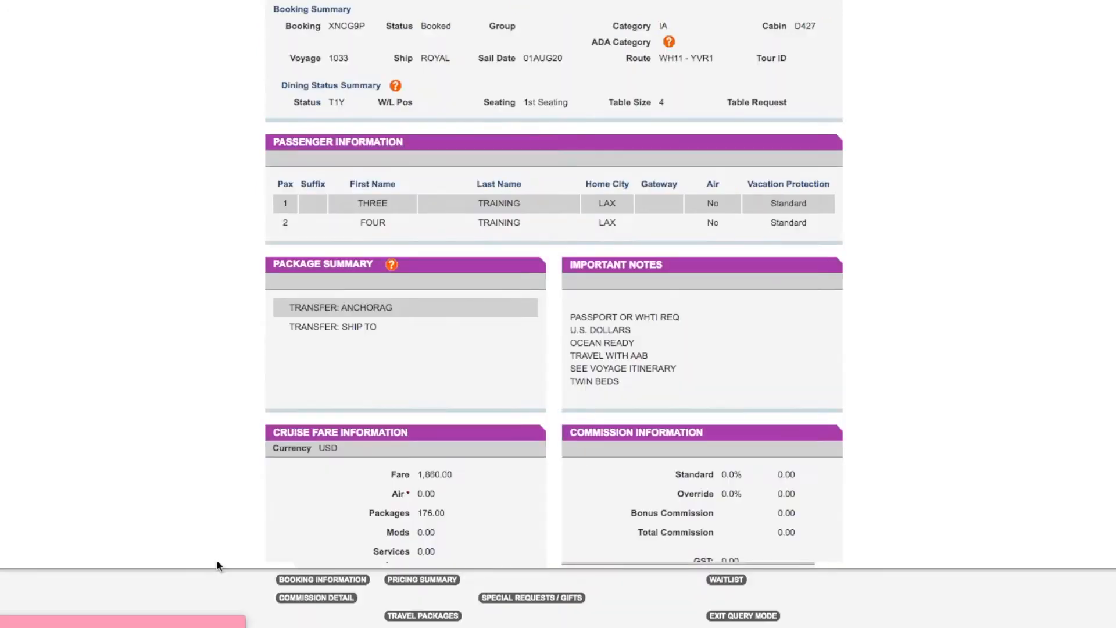
click(728, 616)
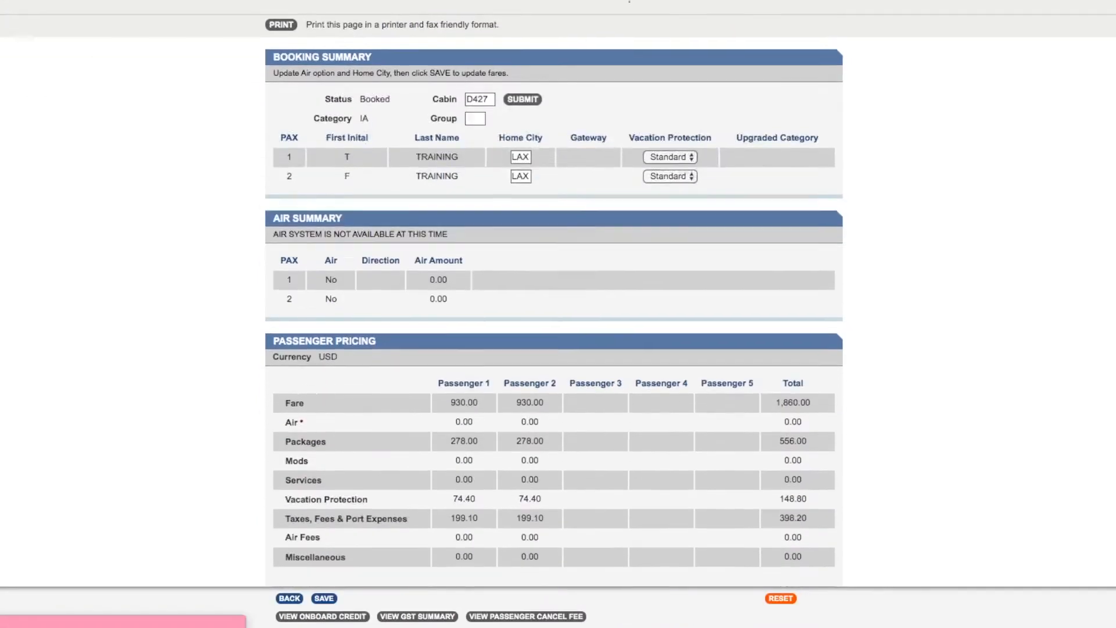
scroll(554, 291, down, 4)
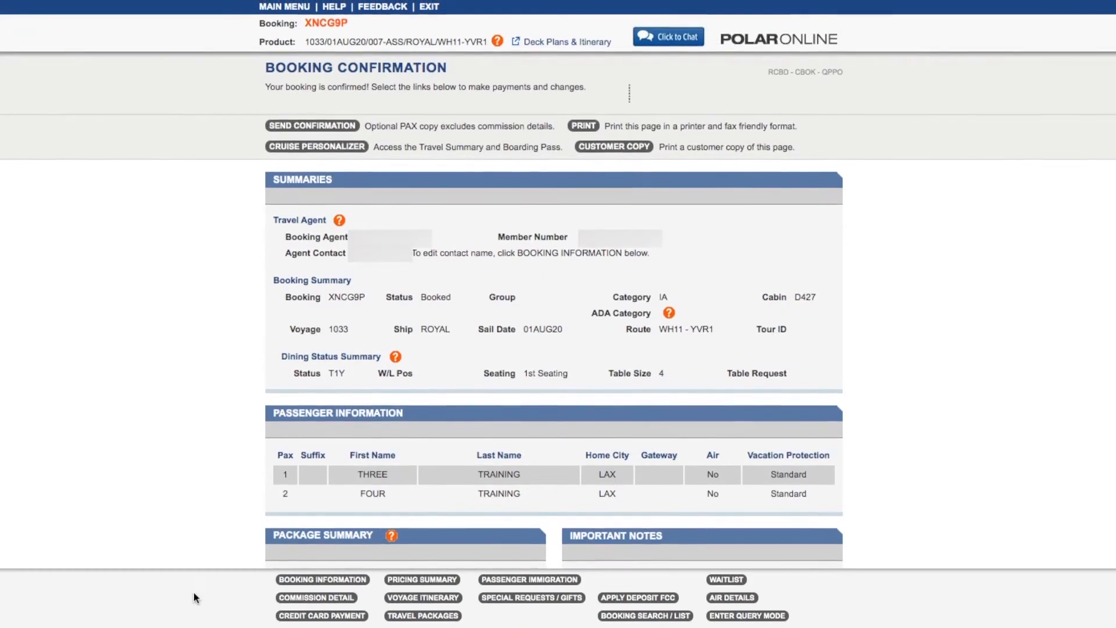
Open Booking Information and check the Rebook or Refare options, leaving the field blank.
click(293, 583)
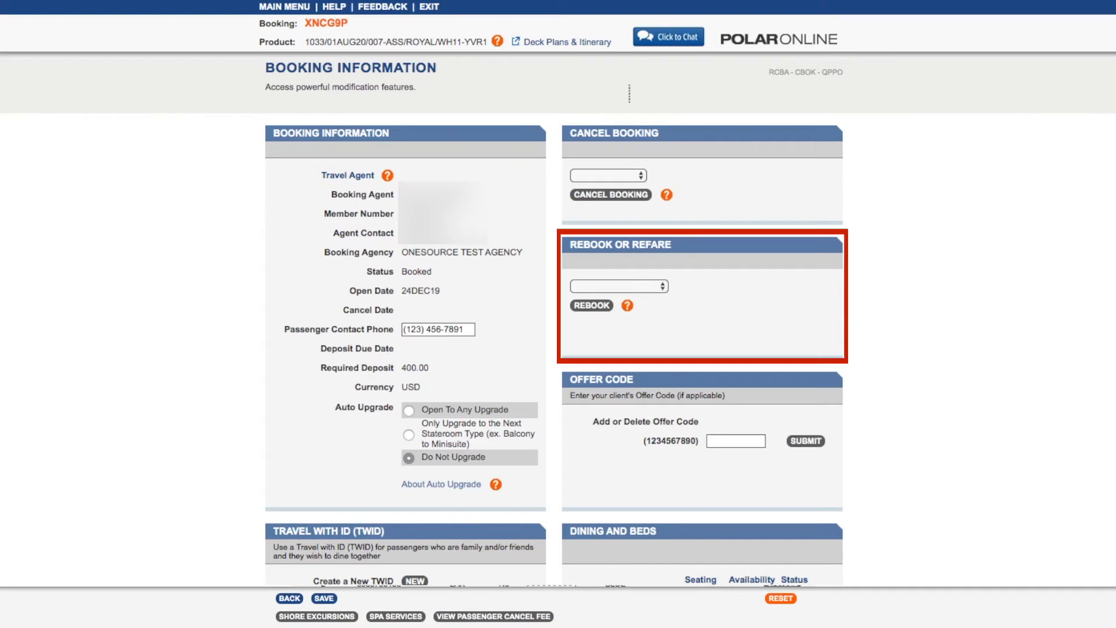
click(664, 287)
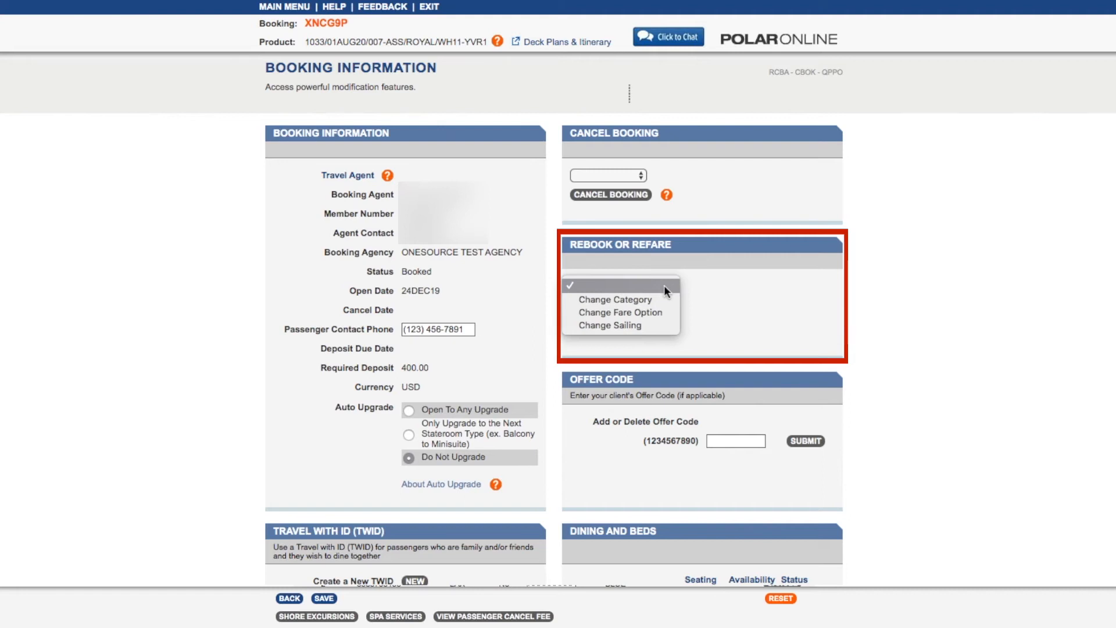
click(665, 287)
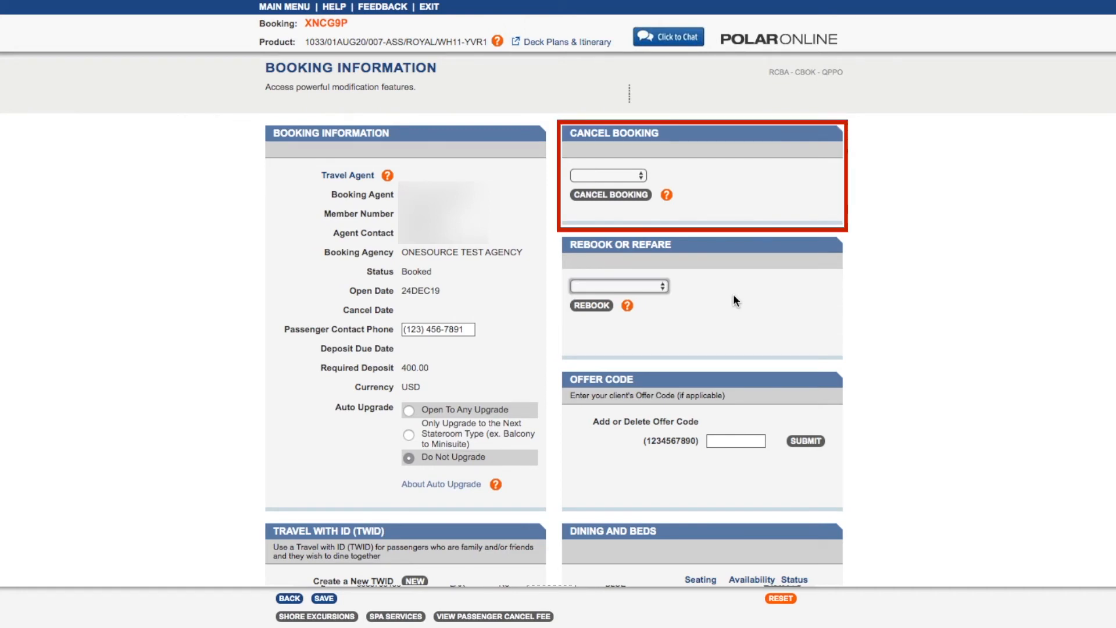
Choose Cancel as the cancellation option, dismiss the reconfirm alert, and reselect Cancel.
click(646, 175)
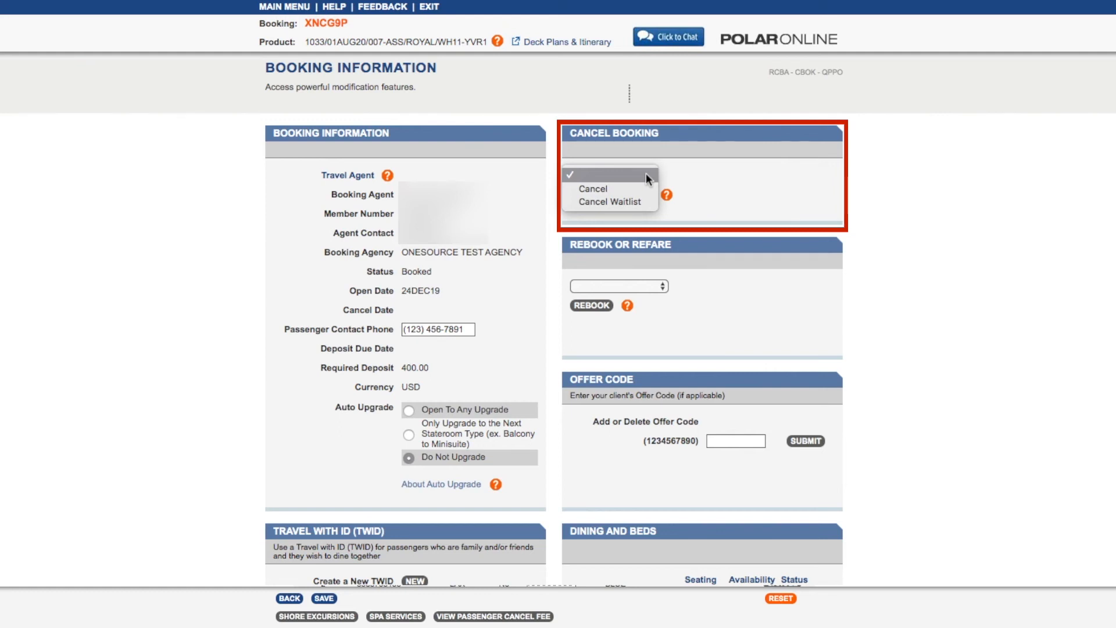
click(639, 188)
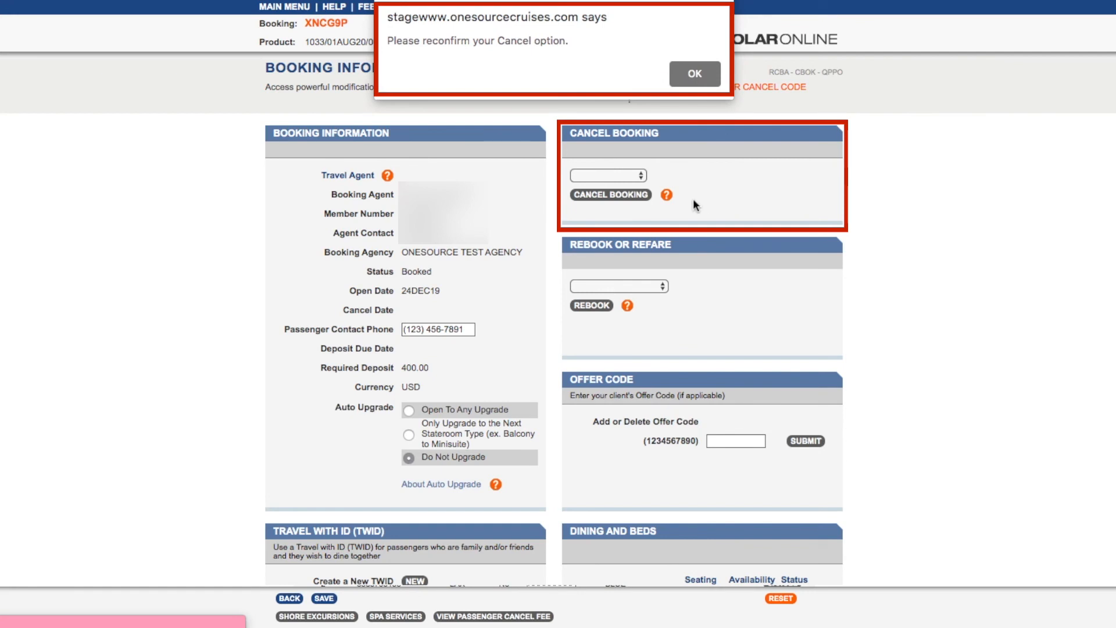
click(693, 75)
click(640, 174)
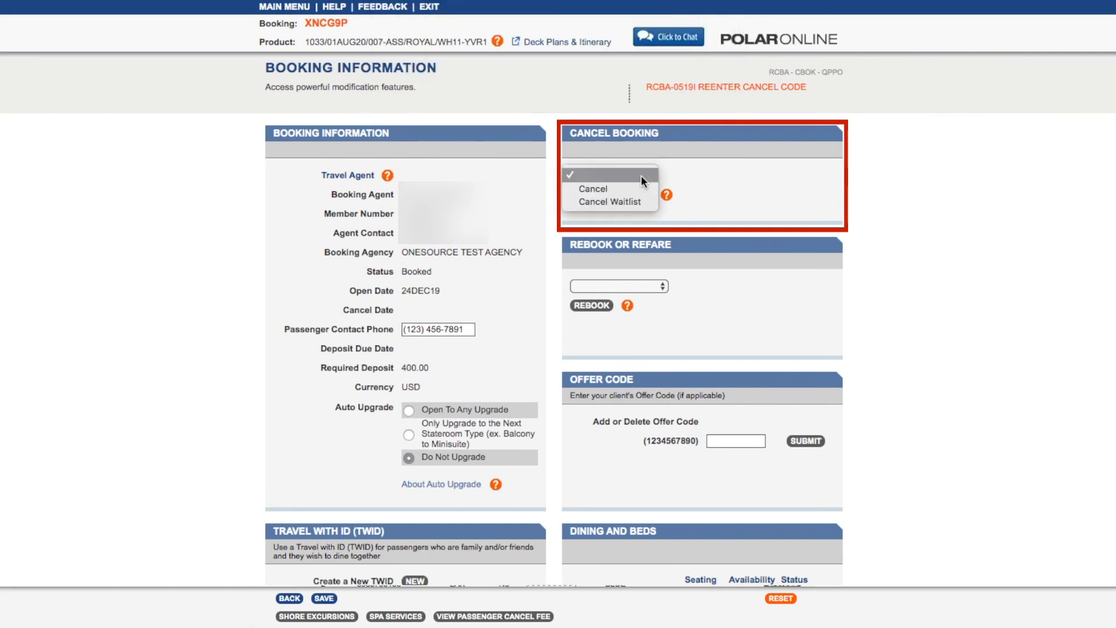
click(640, 188)
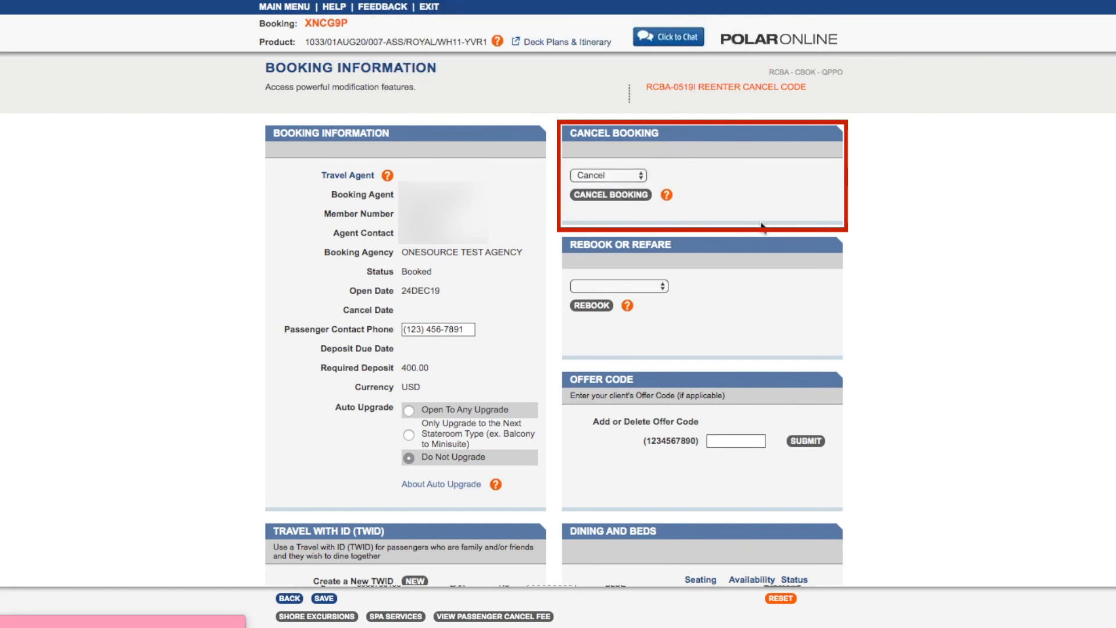